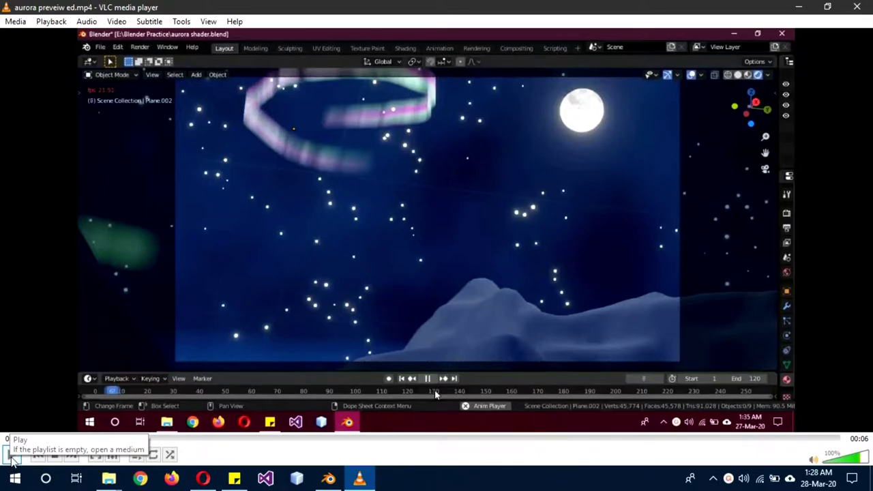
- Play the aurora preview clip in VLC and pause it at 00:05
click(11, 457)
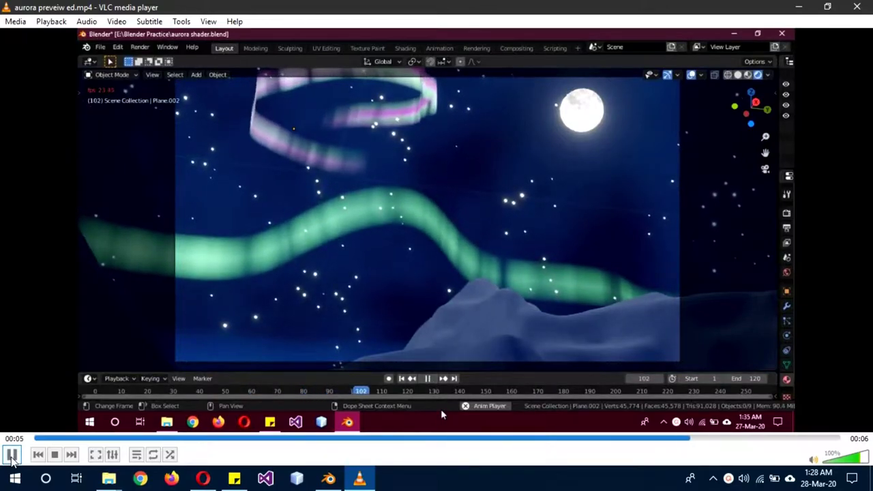
click(11, 456)
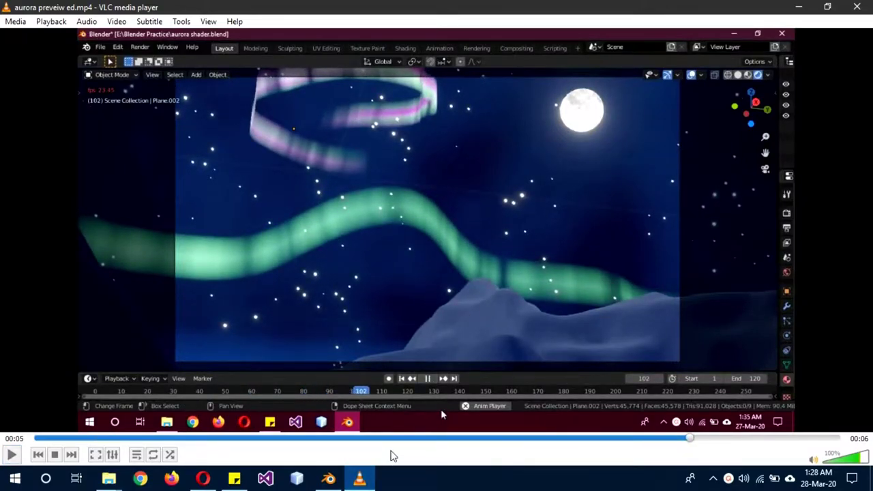
- Orbit around the Blender scene, selecting the star dome, moon and horizon ring to inspect them
click(328, 477)
middle_drag(536, 281, 514, 255)
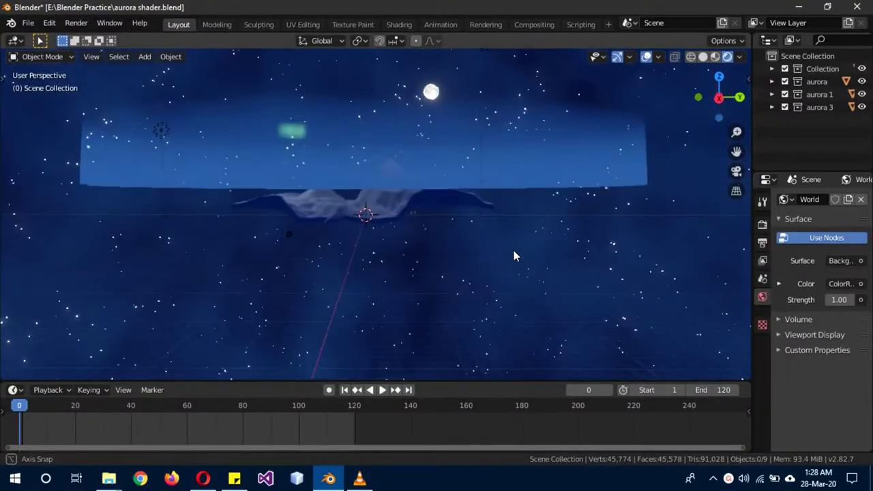
scroll(510, 250, down, 4)
scroll(510, 250, down, 3)
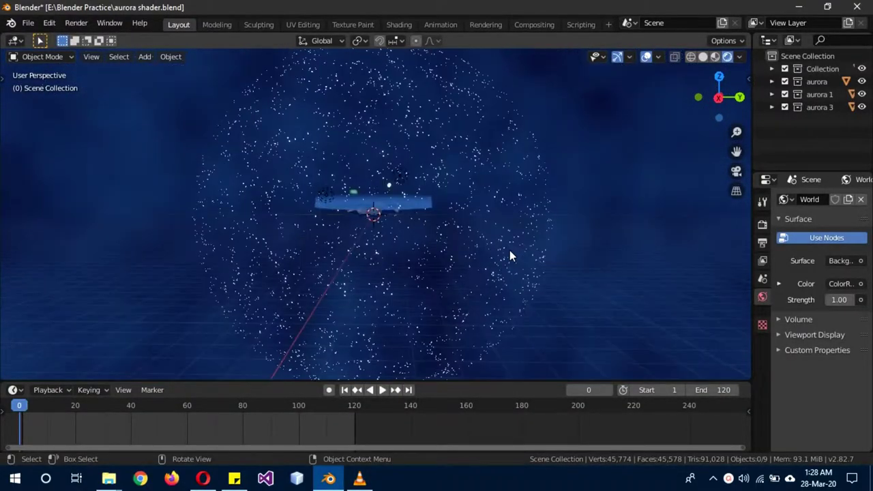
click(473, 244)
scroll(473, 248, up, 3)
scroll(473, 247, up, 4)
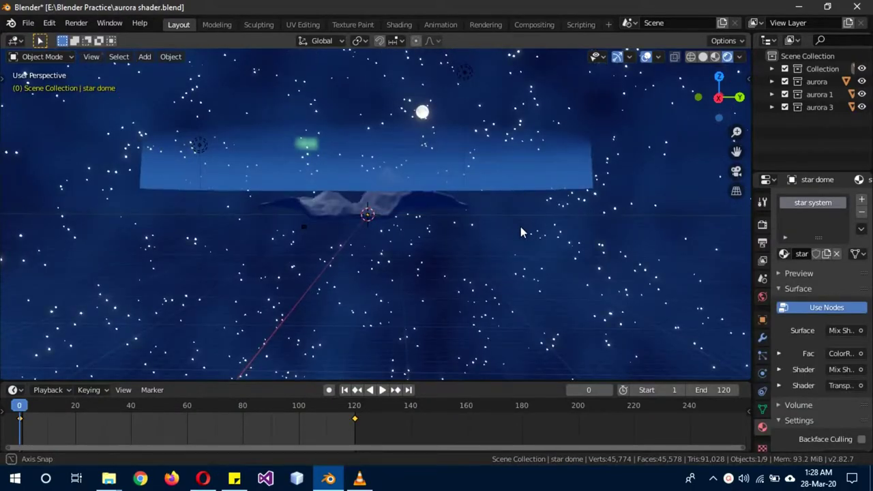
middle_drag(520, 232, 463, 153)
click(424, 111)
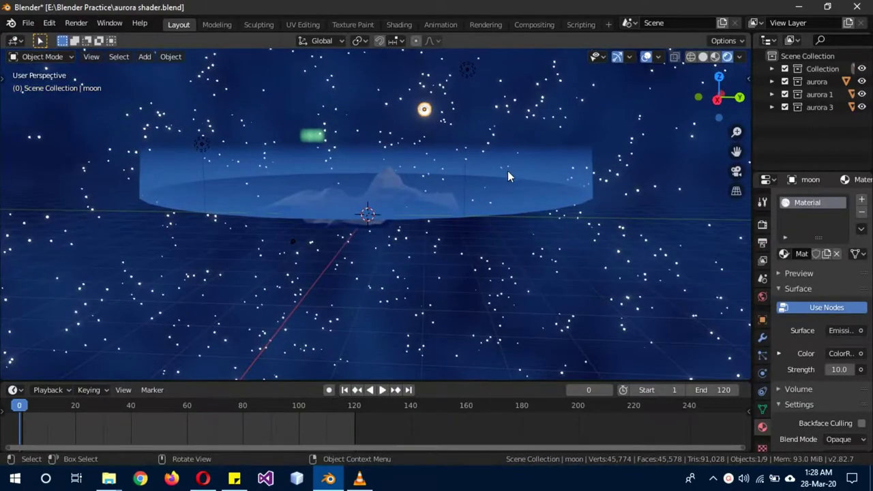
click(533, 188)
middle_drag(557, 179, 510, 203)
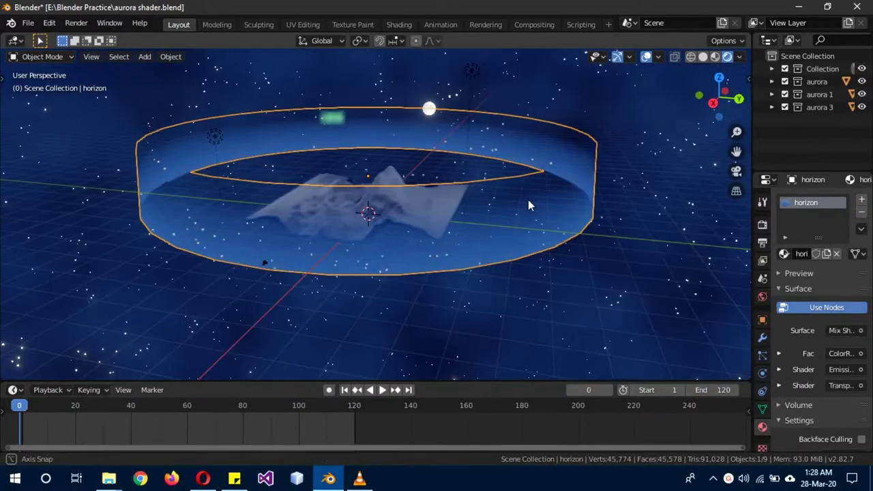
scroll(454, 201, down, 2)
scroll(480, 210, down, 4)
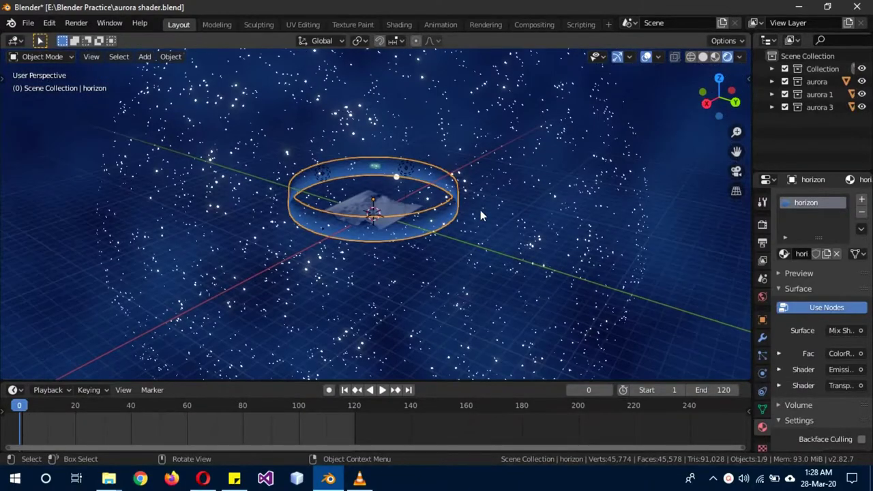
- Deselect everything, view the terrain edge-on, and bring up the viewport shading menu
key(alt+a)
middle_drag(559, 222, 508, 250)
scroll(514, 252, up, 6)
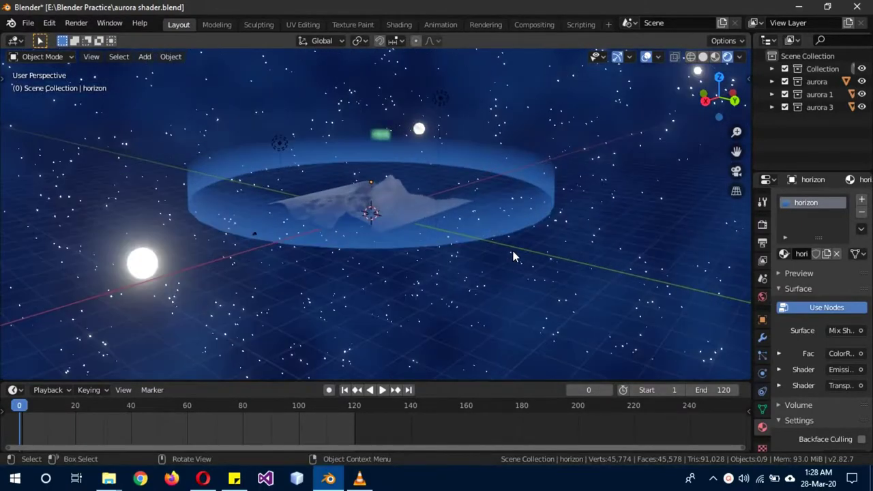
scroll(511, 234, up, 1)
scroll(466, 205, down, 3)
scroll(465, 204, down, 2)
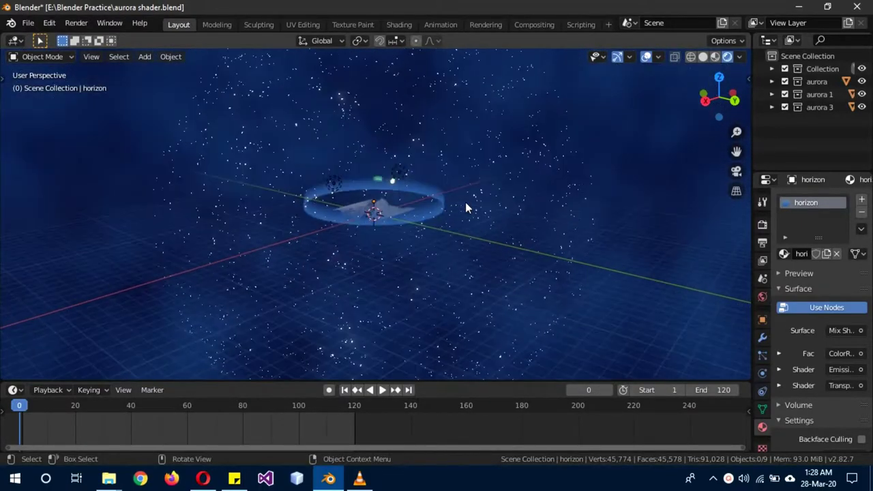
scroll(429, 220, down, 2)
scroll(392, 208, up, 5)
scroll(404, 208, up, 3)
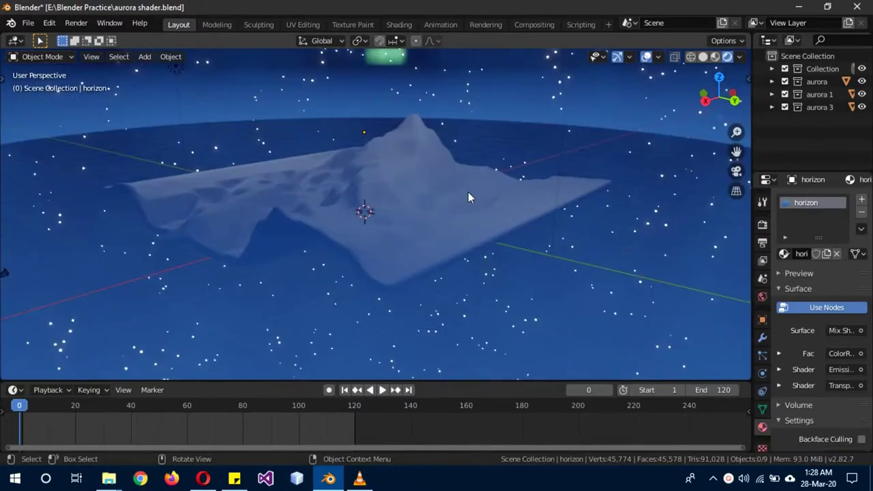
mouse_move(467, 194)
middle_down()
mouse_move(418, 190)
mouse_move(417, 155)
mouse_move(463, 213)
mouse_move(454, 217)
middle_up()
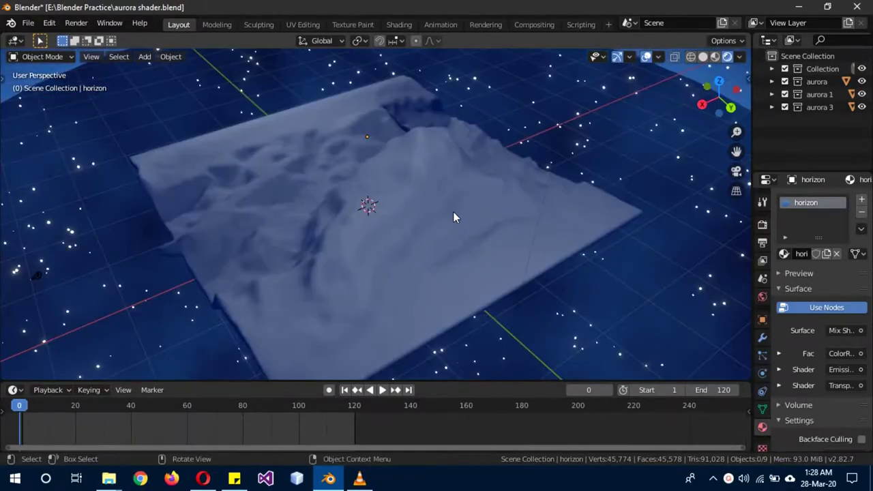
scroll(408, 191, down, 2)
scroll(409, 193, down, 1)
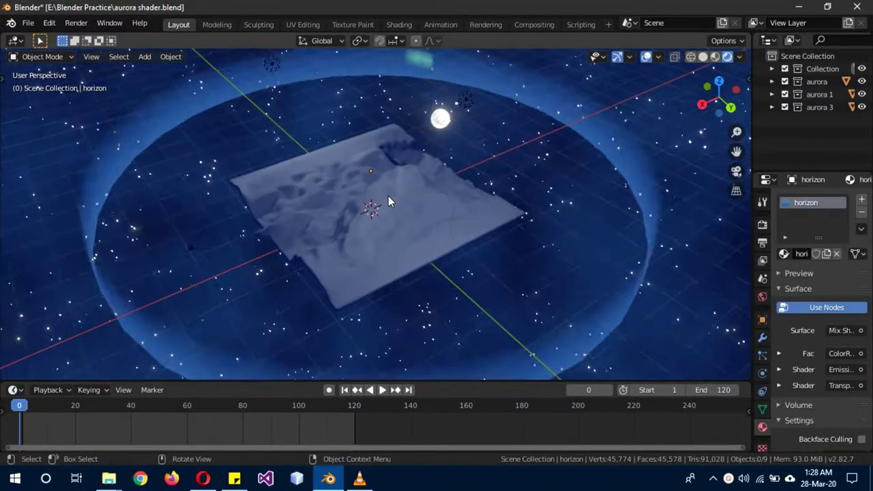
scroll(388, 197, down, 2)
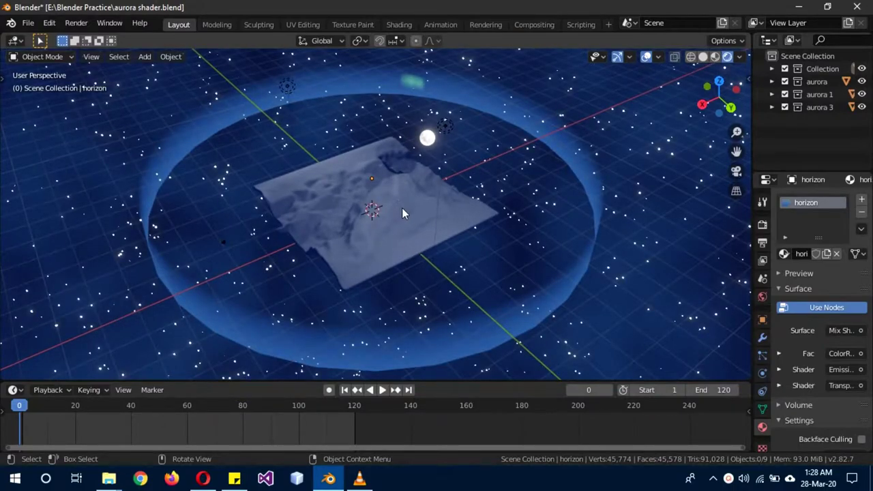
key(z)
click(485, 213)
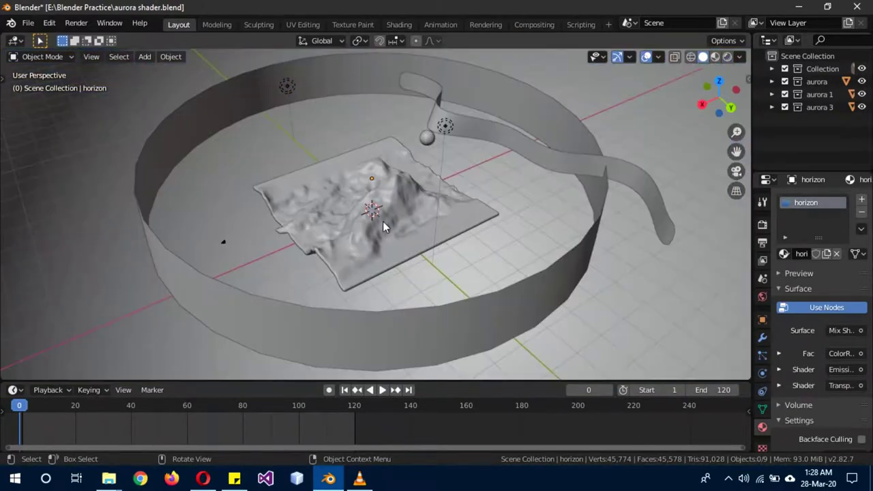
click(446, 219)
click(506, 217)
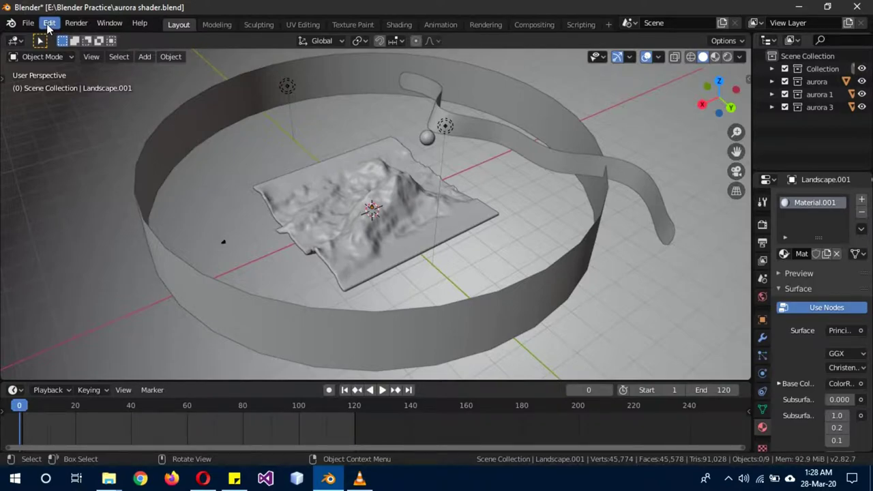
click(50, 24)
click(76, 210)
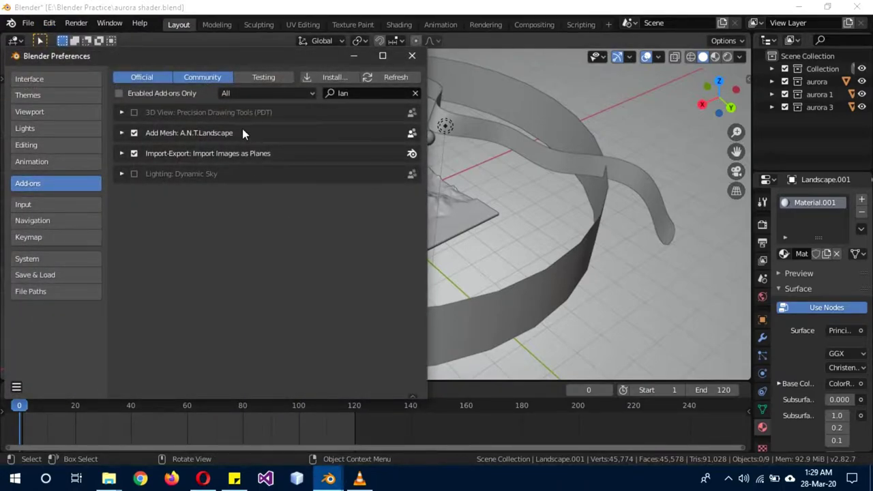
click(130, 132)
click(129, 130)
click(414, 58)
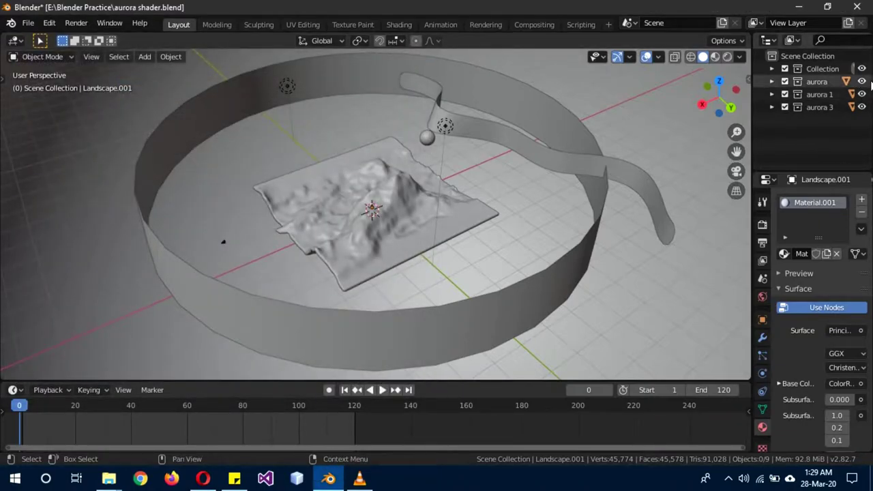
- Hide the Collection and the aurora ribbon collections, then create a new empty Collection 5
click(861, 69)
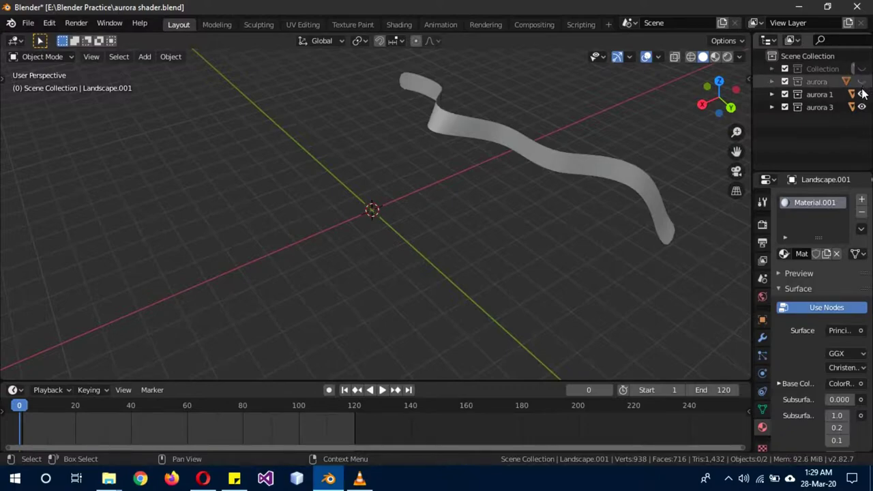
drag(862, 81, 862, 107)
right_click(821, 121)
click(820, 121)
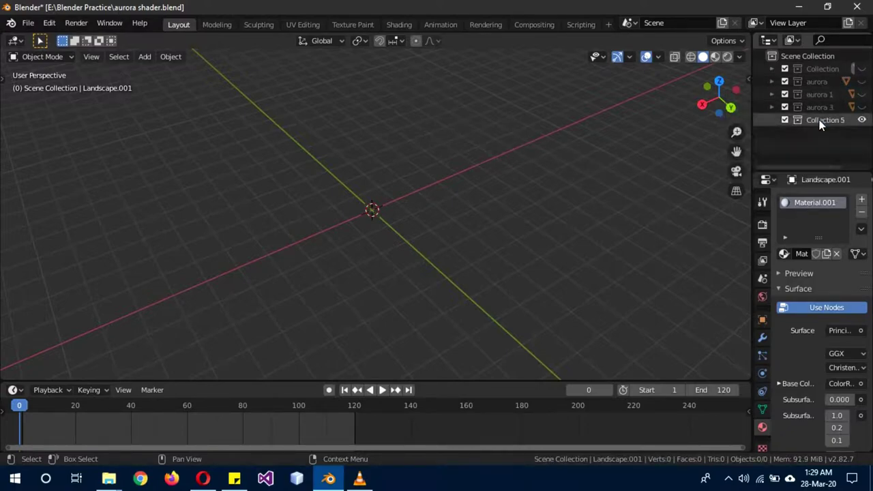
- Add a trial Landscape terrain, look through its presets, then delete it
key(shift+a)
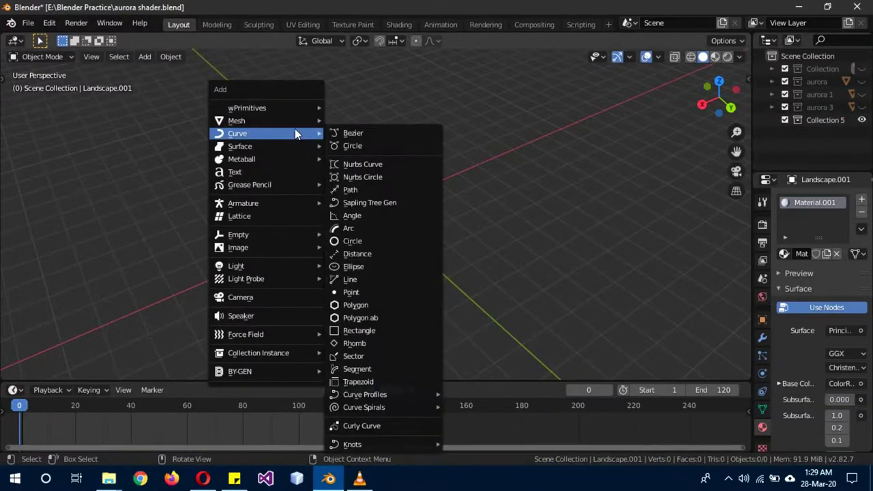
mouse_move(237, 121)
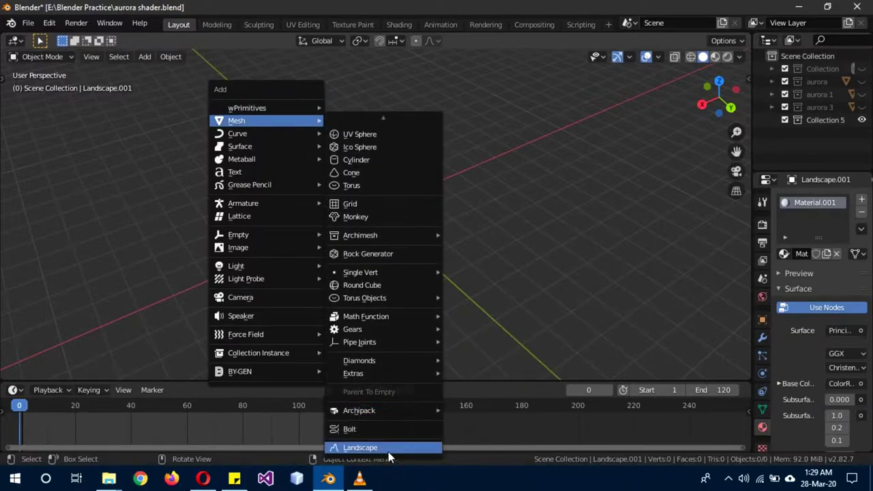
click(380, 444)
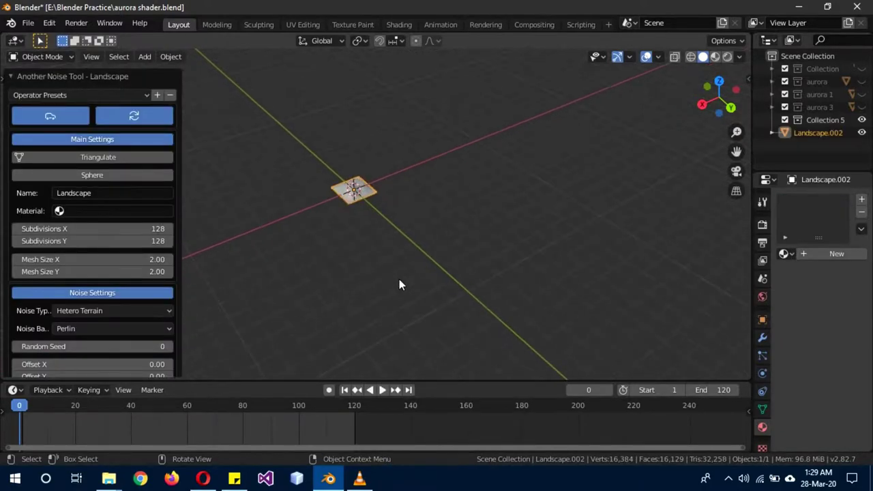
click(70, 95)
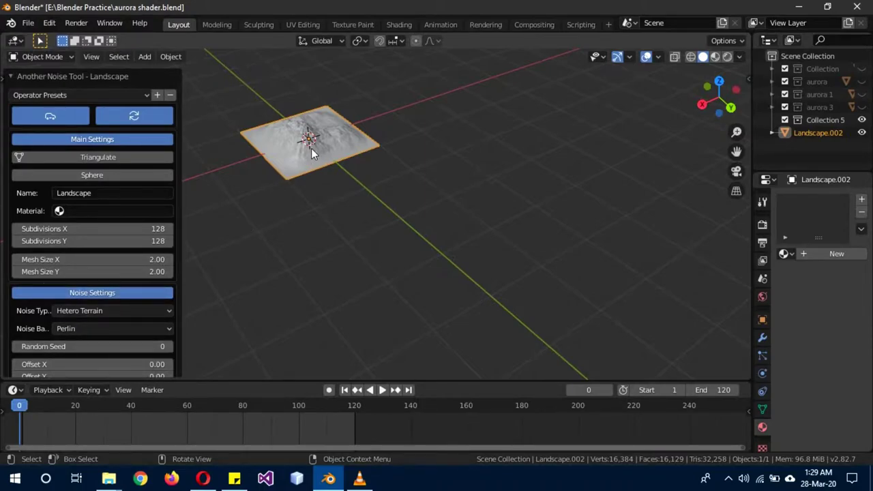
click(406, 187)
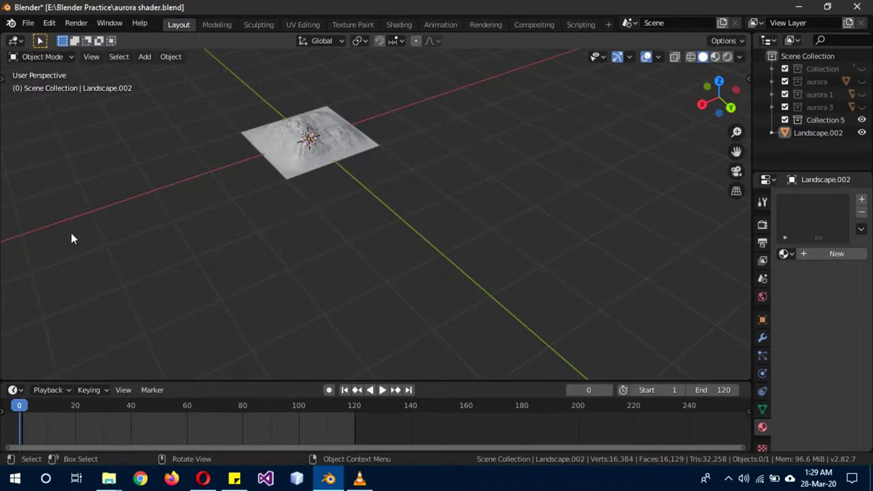
click(300, 146)
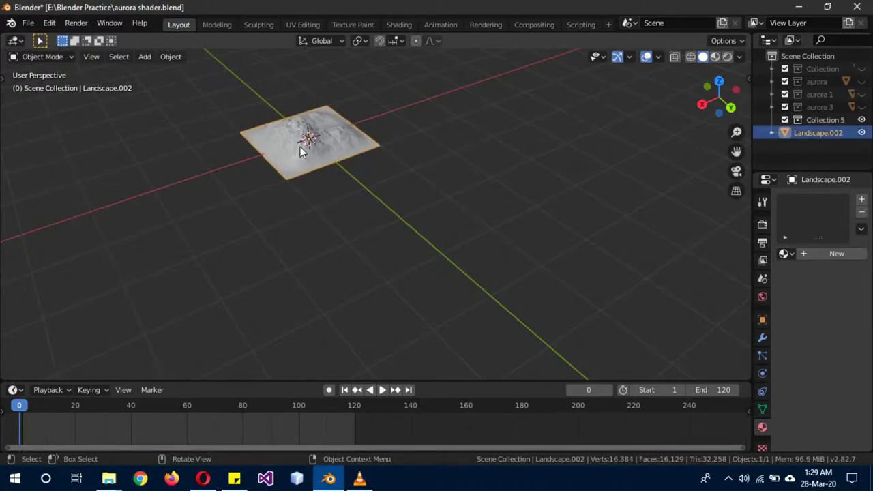
key(Delete)
- Show the Collection again and select Landscape.001, briefly viewing it in the Shader Editor
click(862, 69)
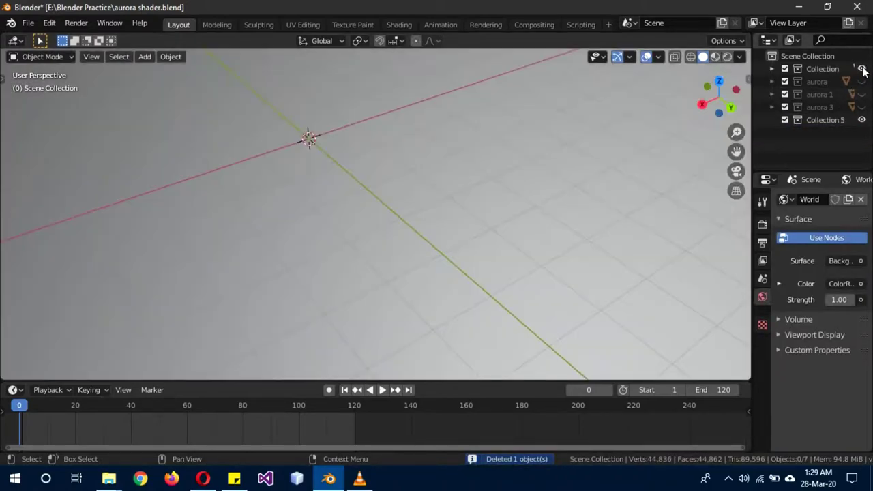
scroll(365, 226, down, 2)
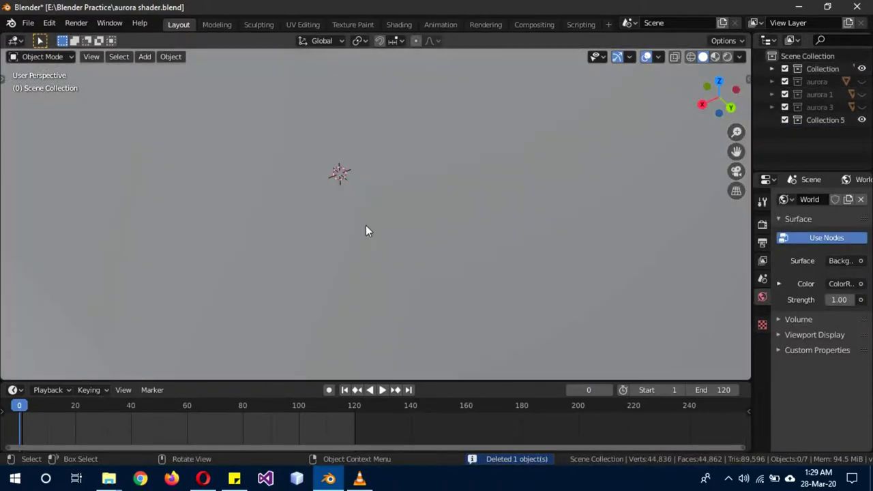
scroll(366, 226, down, 2)
scroll(365, 226, down, 2)
click(365, 226)
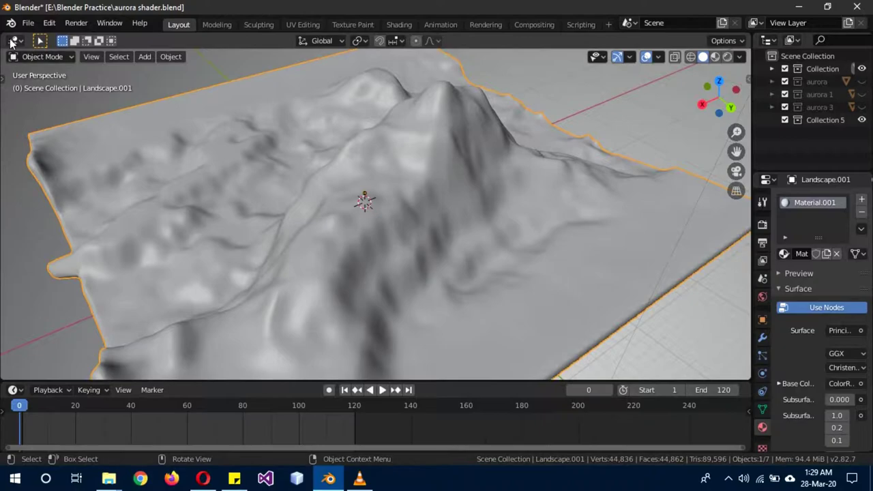
click(14, 40)
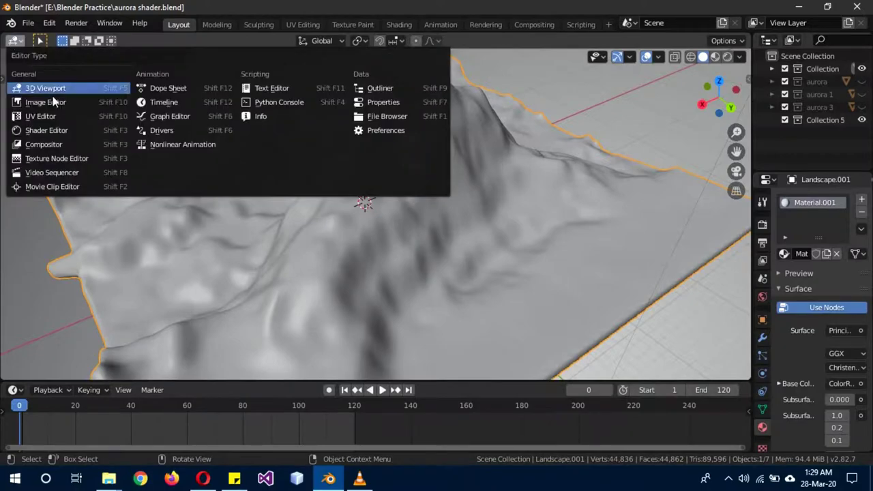
click(41, 129)
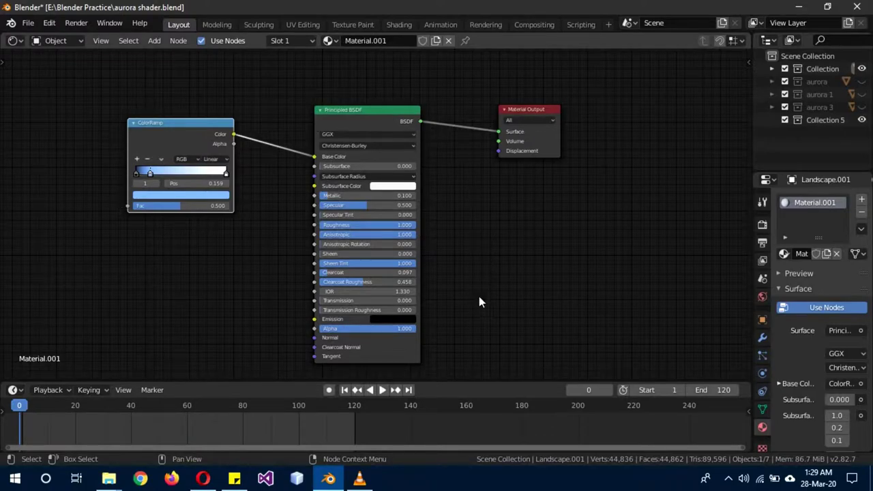
click(12, 40)
click(31, 88)
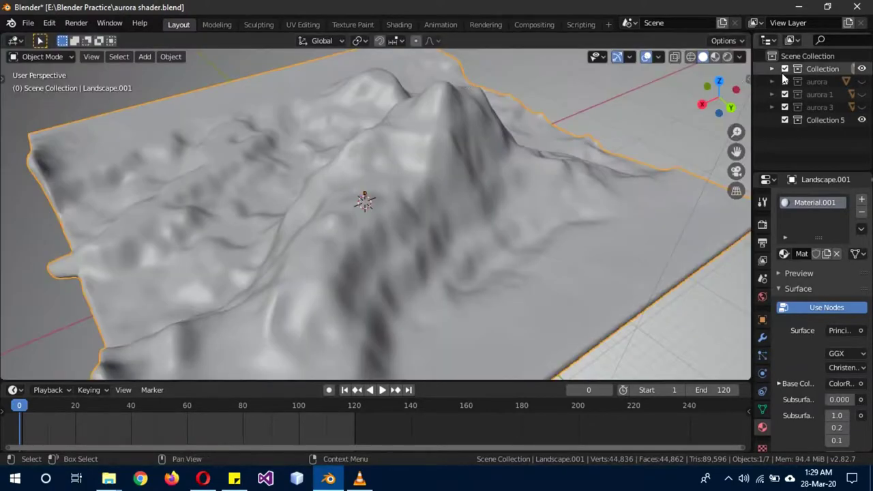
- Hide the landscape collection, make Collection 5 active, and switch to a front view
click(861, 69)
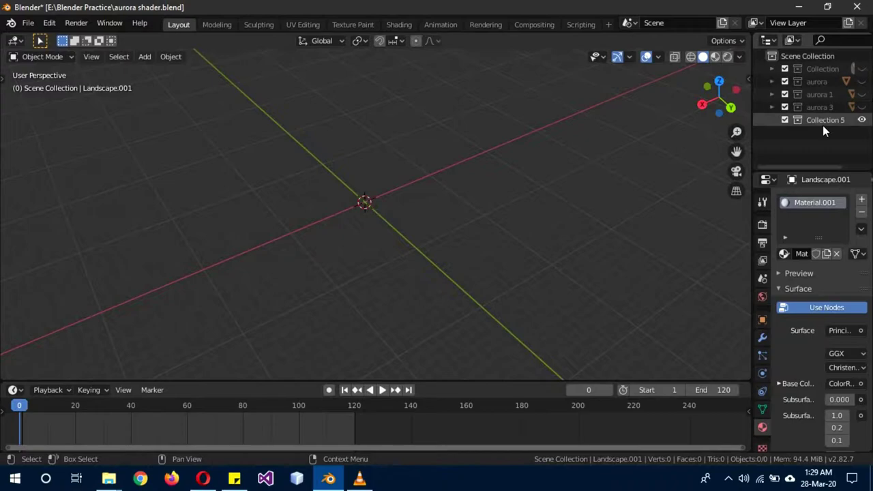
click(823, 120)
mouse_move(351, 225)
alt+middle_down()
mouse_move(407, 192)
mouse_move(405, 209)
alt+middle_up()
- Add a plane, rotate it 90° about X, and apply the rotation
key(shift+a)
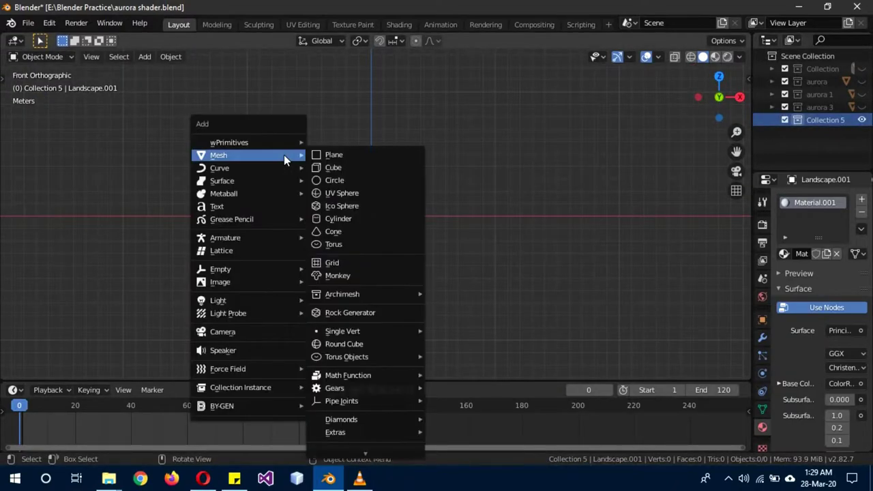
click(352, 154)
text(r)
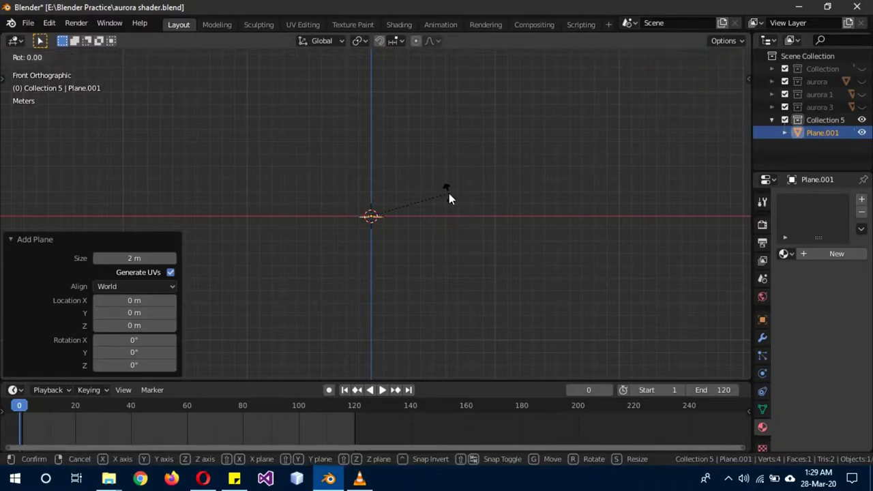
text(x90)
key(Return)
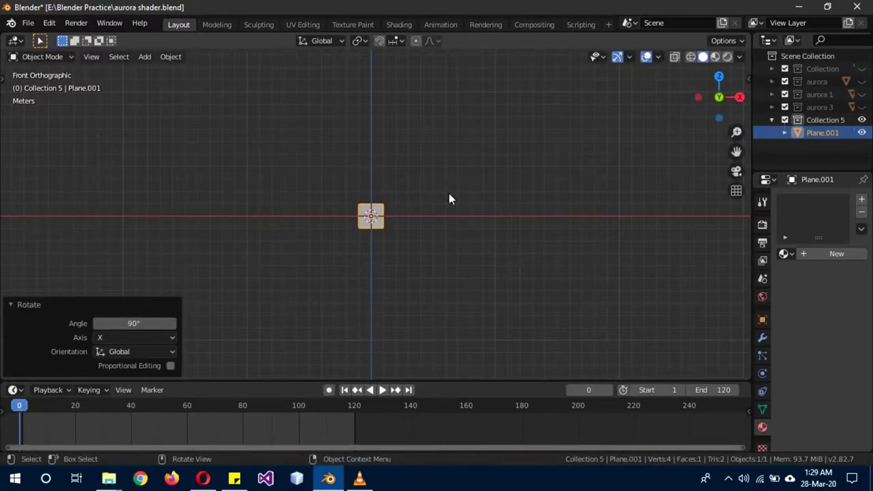
key(ctrl+a)
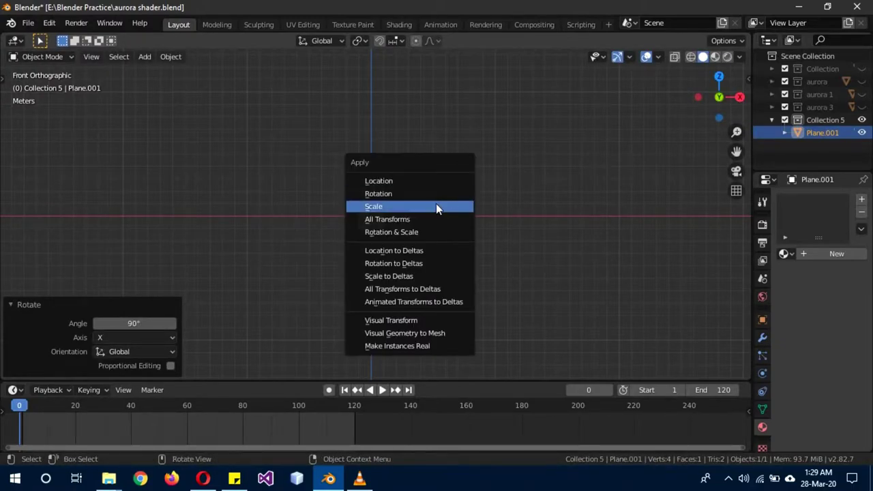
click(403, 194)
scroll(431, 225, up, 7)
scroll(434, 233, up, 1)
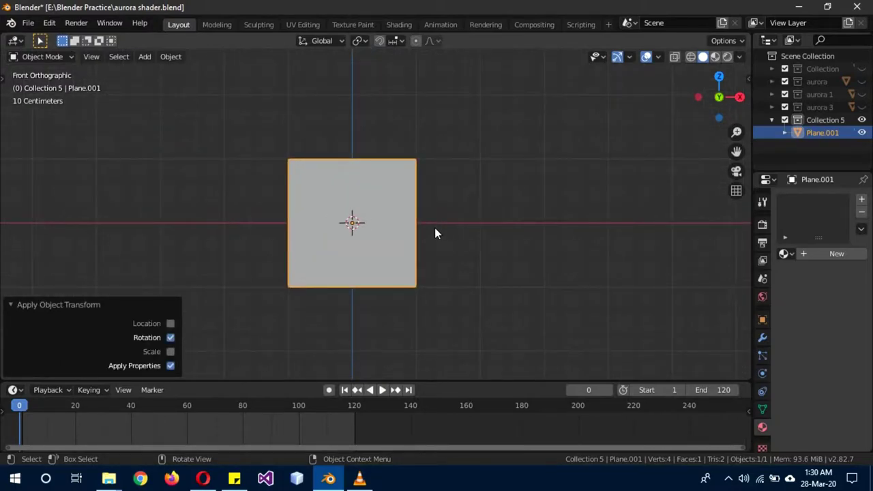
- In Edit Mode with proportional editing off, shift the plane along X so its left edge sits at the origin
key(Tab)
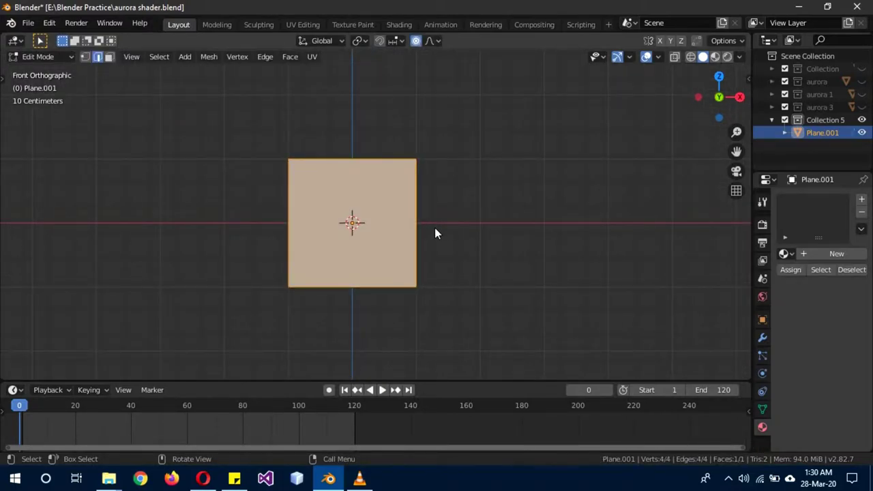
key(g)
key(Escape)
key(o)
key(g)
key(x)
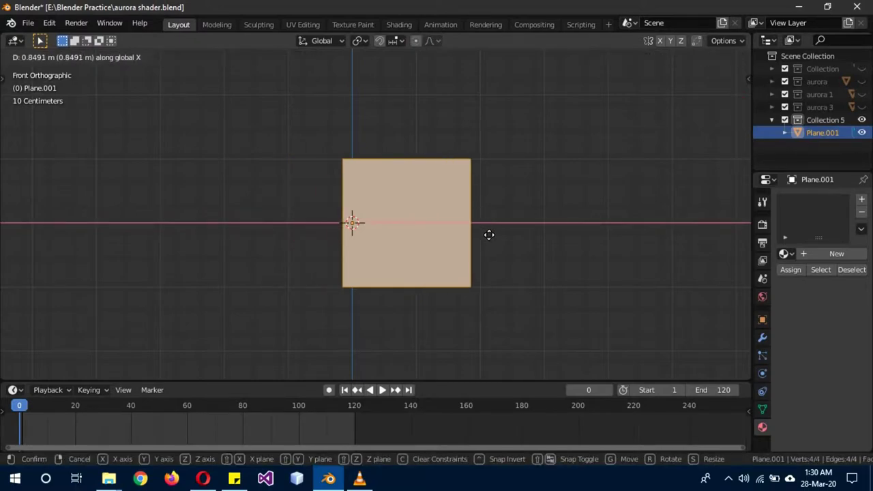
click(499, 233)
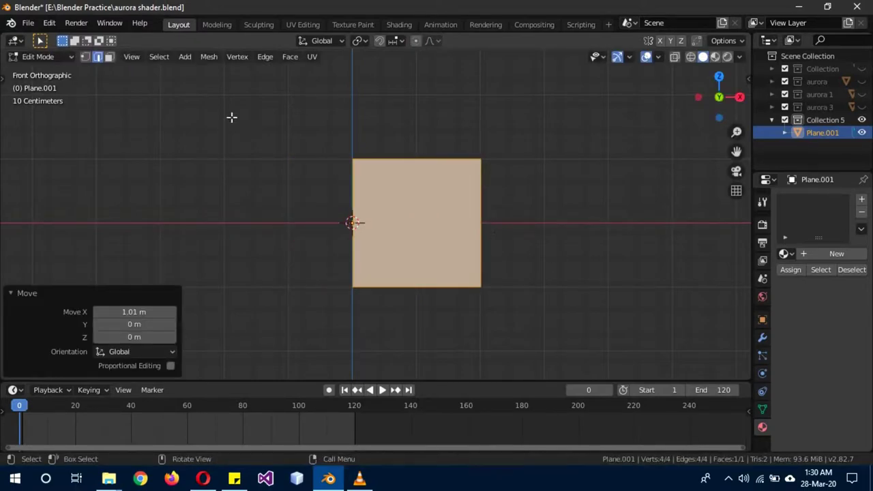
- Drag the plane's right edge along X twice to stretch it into a long strip
click(481, 214)
scroll(544, 255, down, 5)
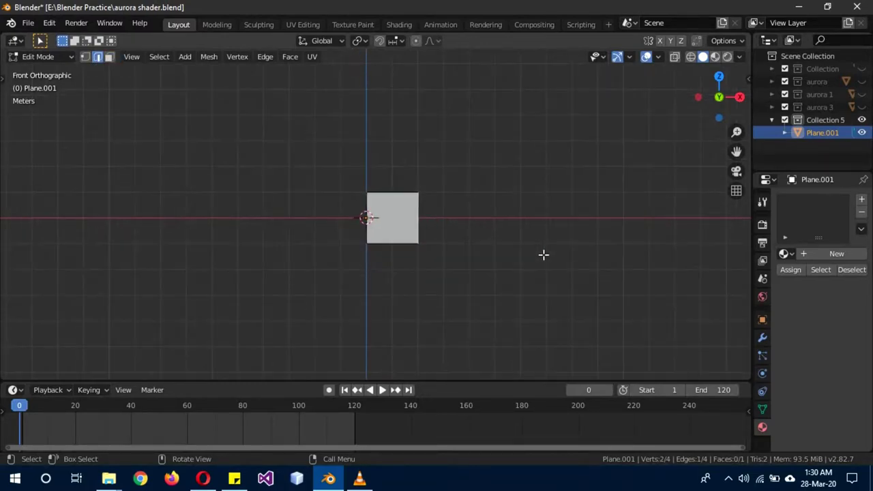
key(g)
key(x)
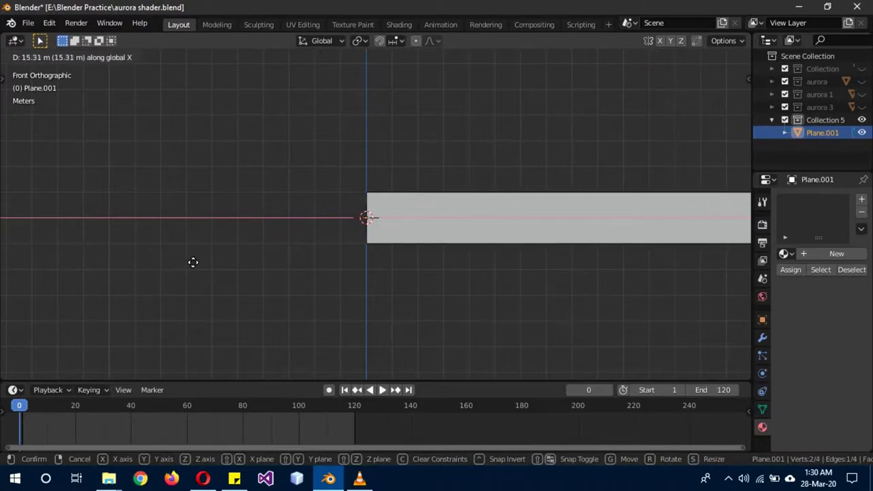
click(160, 274)
scroll(160, 274, down, 3)
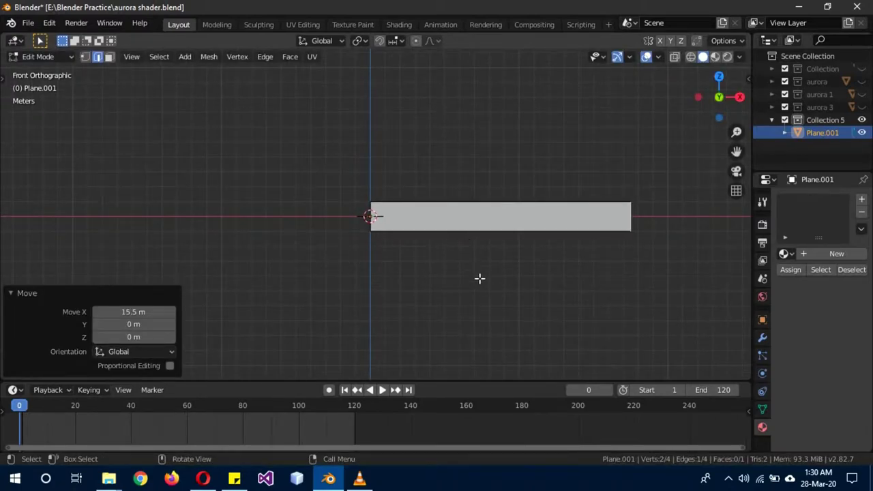
key(g)
key(x)
click(563, 286)
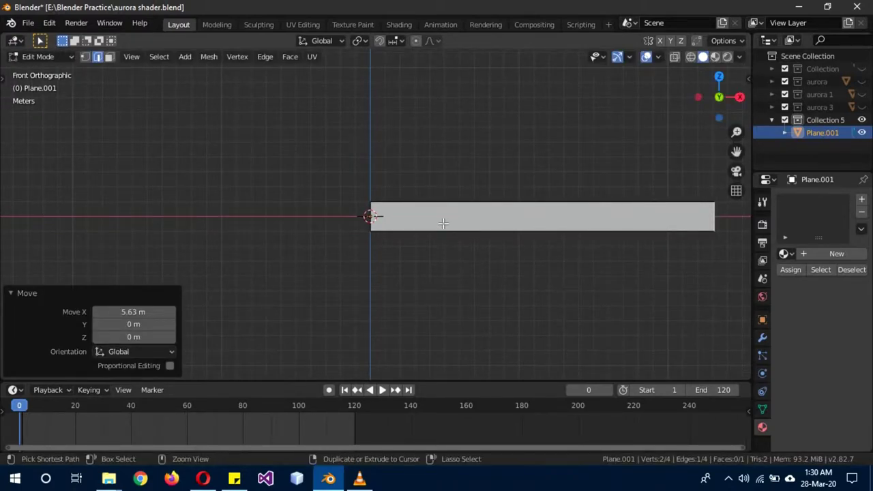
- Add 14 evenly spaced loop cuts across the strip without sliding them
key(ctrl+r)
scroll(443, 222, up, 2)
scroll(443, 222, up, 8)
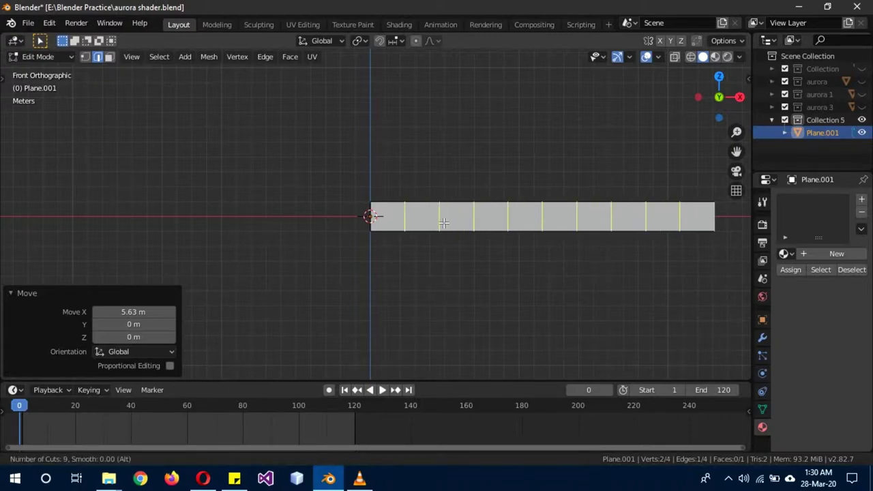
scroll(443, 221, up, 1)
scroll(442, 220, up, 1)
scroll(442, 220, up, 1)
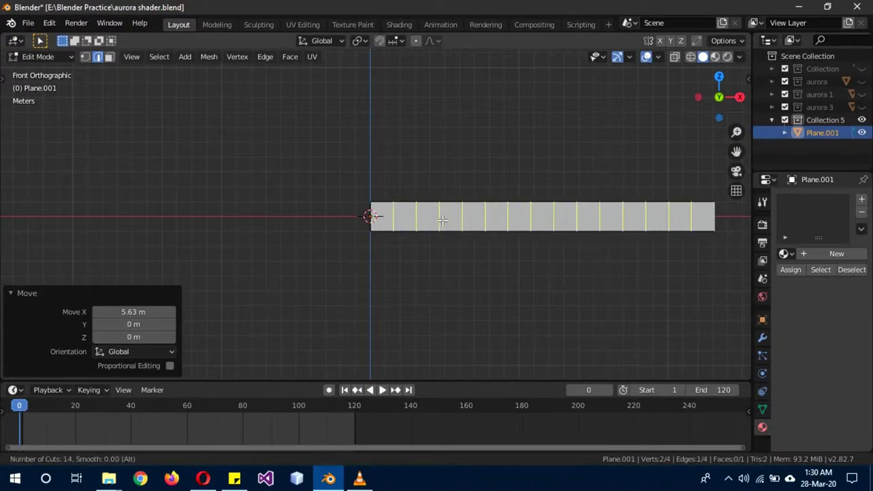
click(442, 220)
right_click(443, 221)
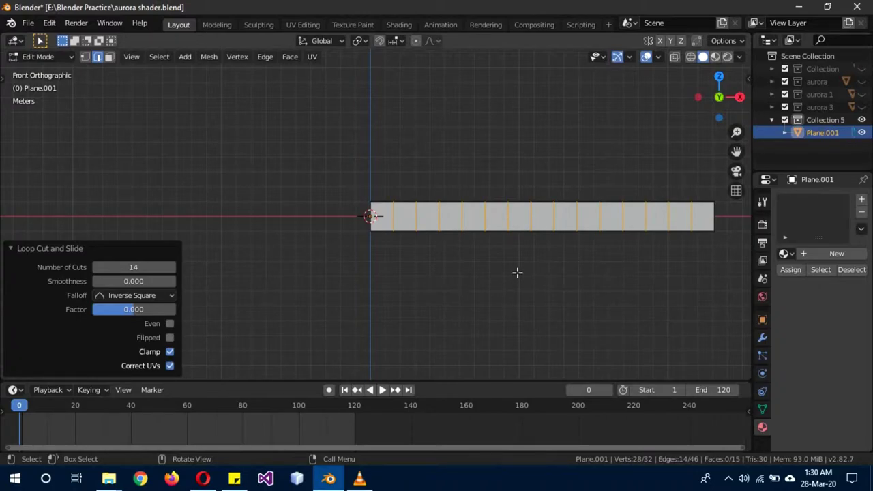
- Duplicate the strip in place, rename the copy '2nd' and hide it, then reselect Plane.001
key(Tab)
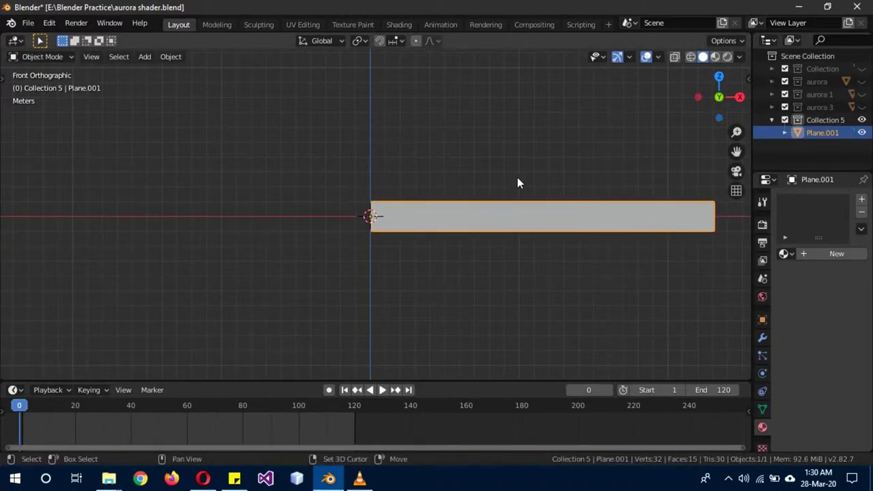
key(shift+d)
key(z)
right_click(516, 151)
double_click(821, 146)
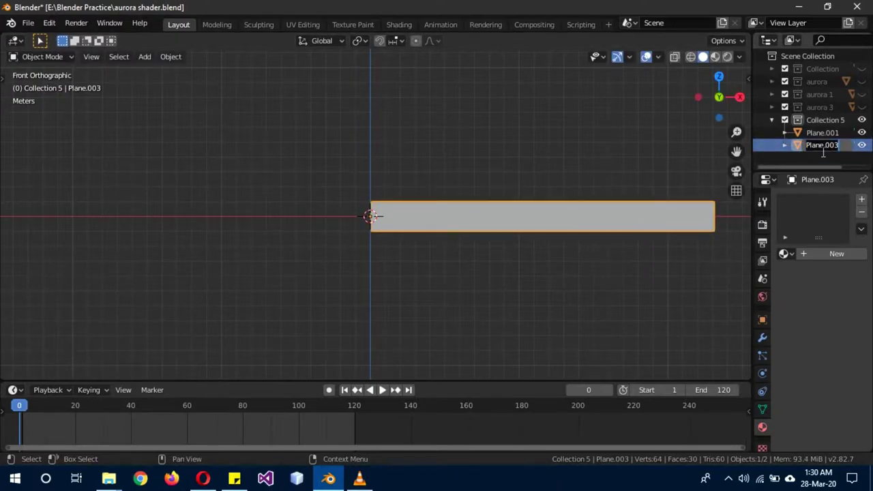
text(2nd)
key(Return)
click(861, 132)
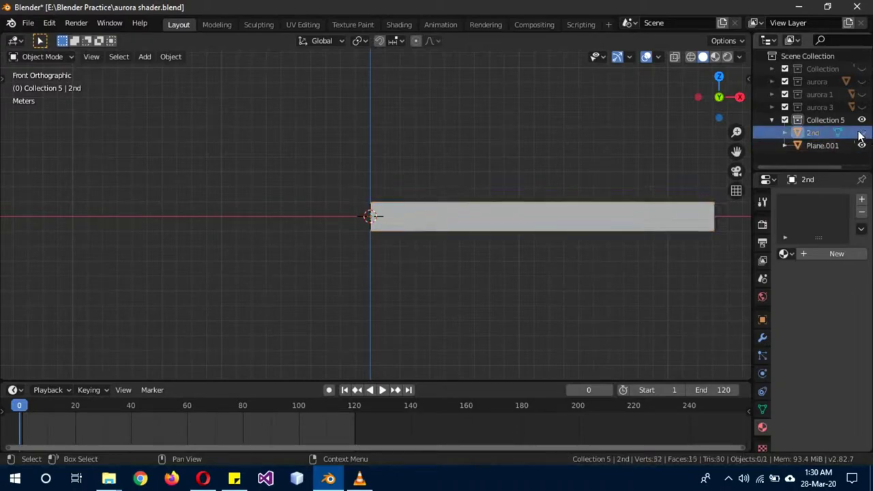
click(811, 144)
scroll(518, 251, up, 4)
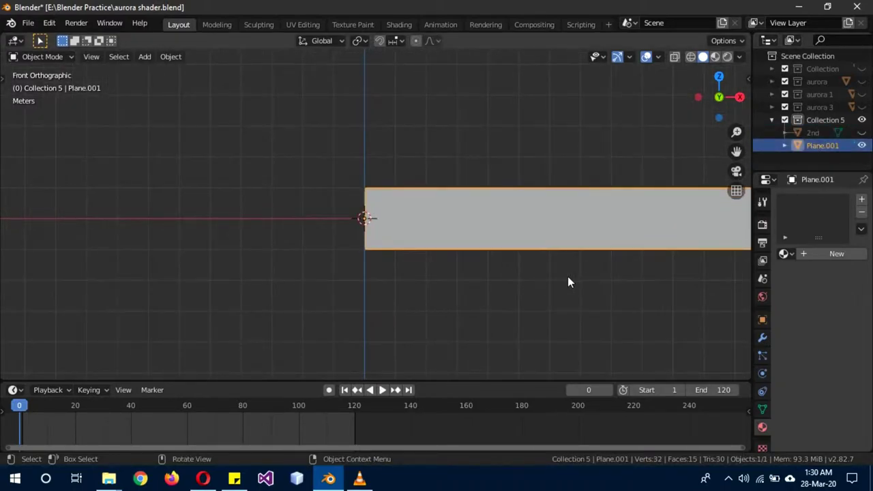
- Add a Bezier curve and subdivide it in Edit Mode
key(shift+a)
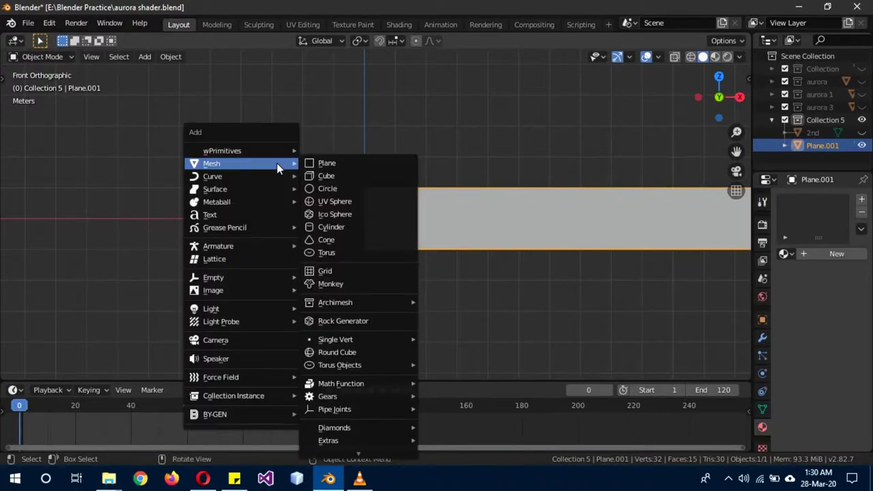
click(334, 176)
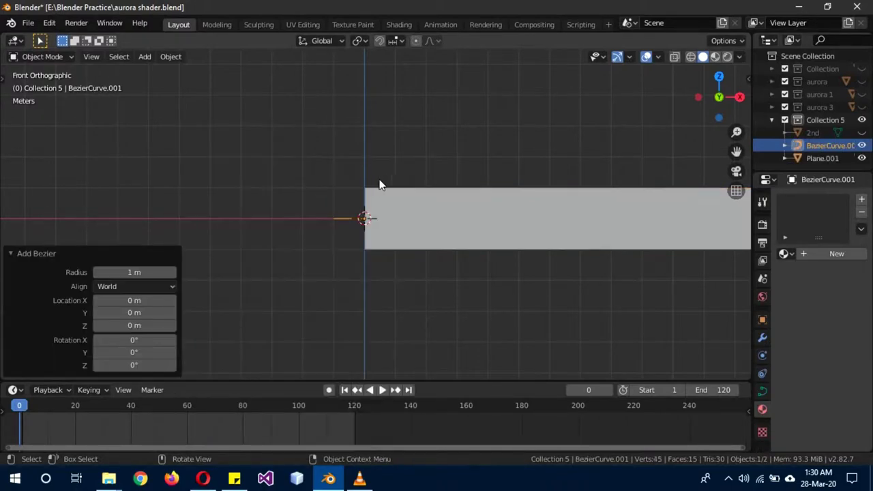
key(r)
key(Escape)
key(Tab)
scroll(400, 209, up, 4)
right_click(350, 99)
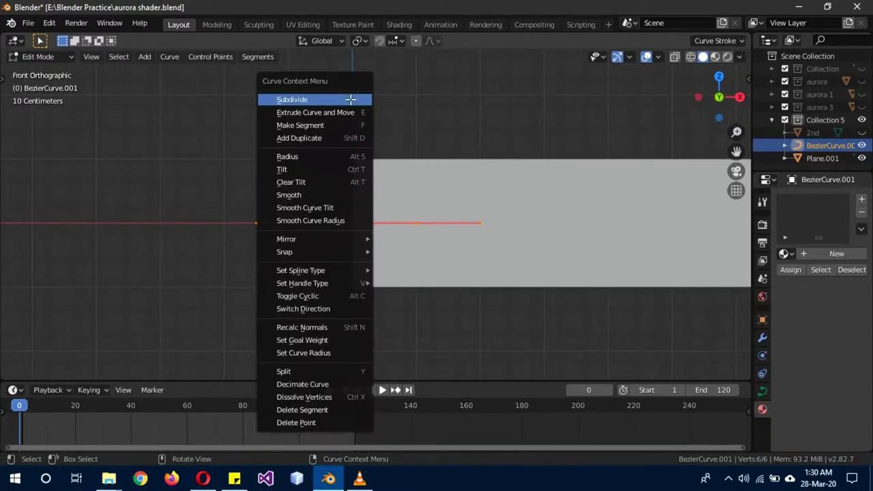
click(351, 103)
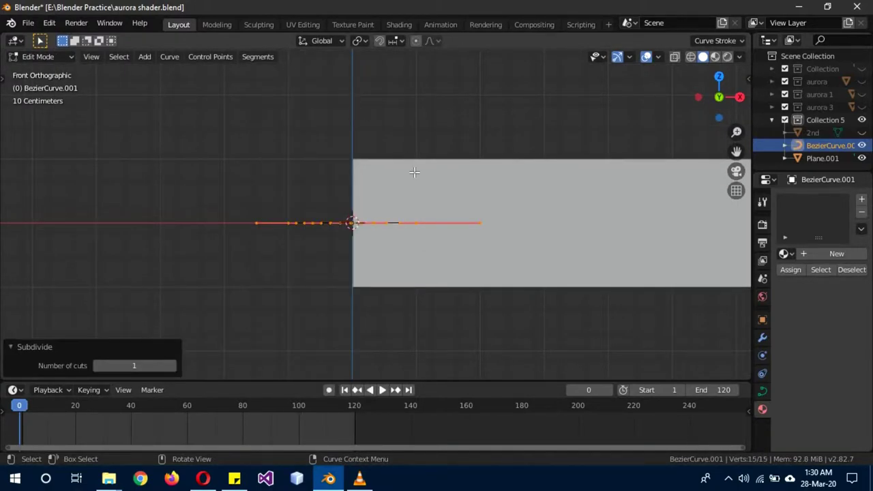
- Scale the curve points about eight times along X and move them 7.5 m right
key(s)
key(x)
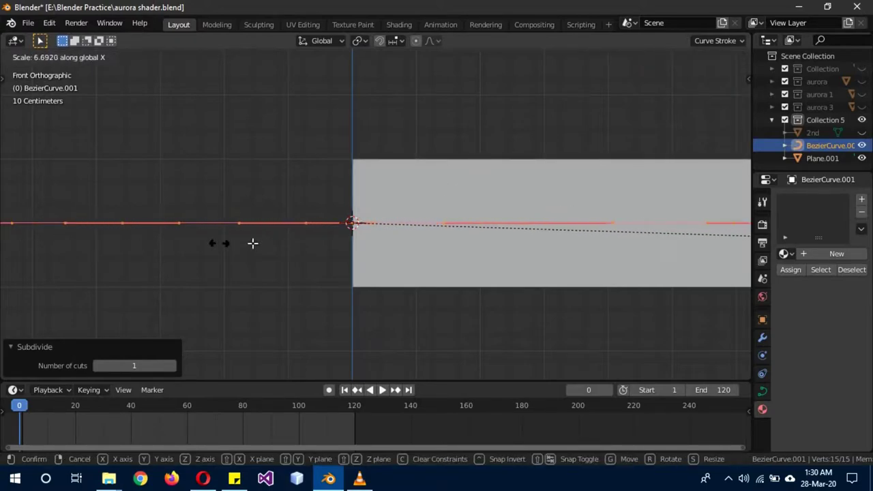
click(358, 247)
key(g)
key(x)
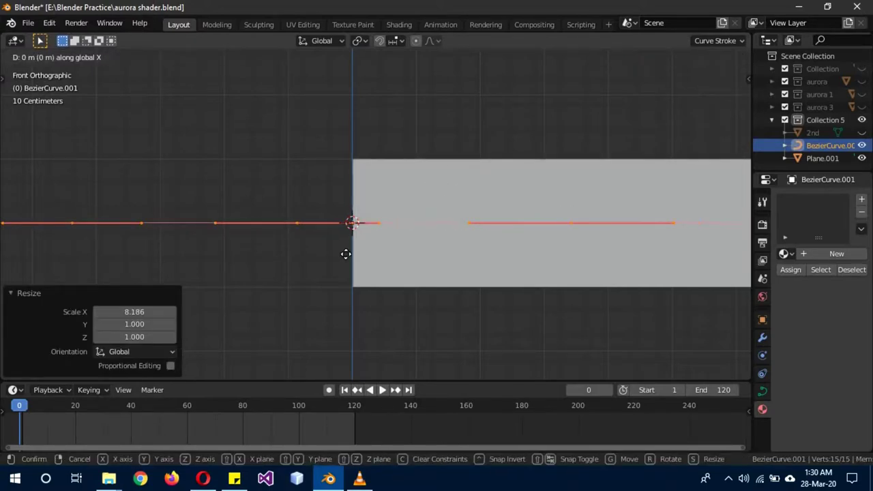
click(76, 266)
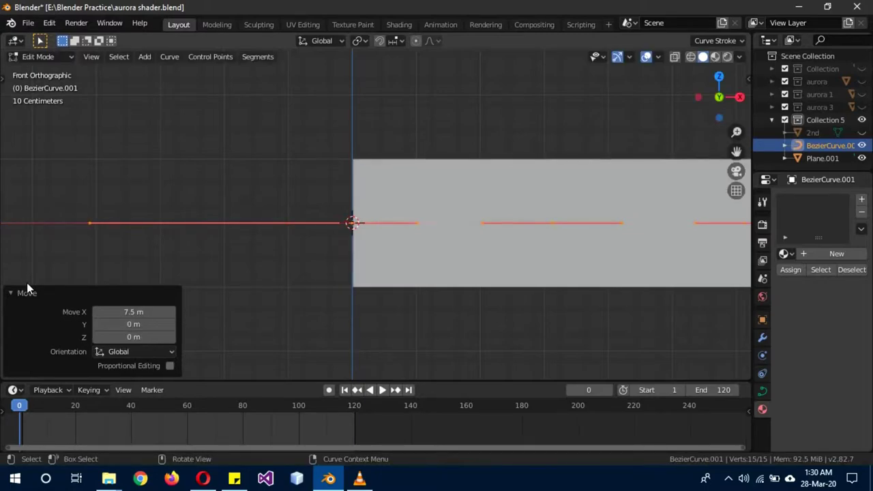
- Compare the curve against the strip from an angle, return to front view, and exit Edit Mode
mouse_move(240, 197)
middle_down()
mouse_move(263, 190)
mouse_move(261, 255)
mouse_move(351, 276)
middle_up()
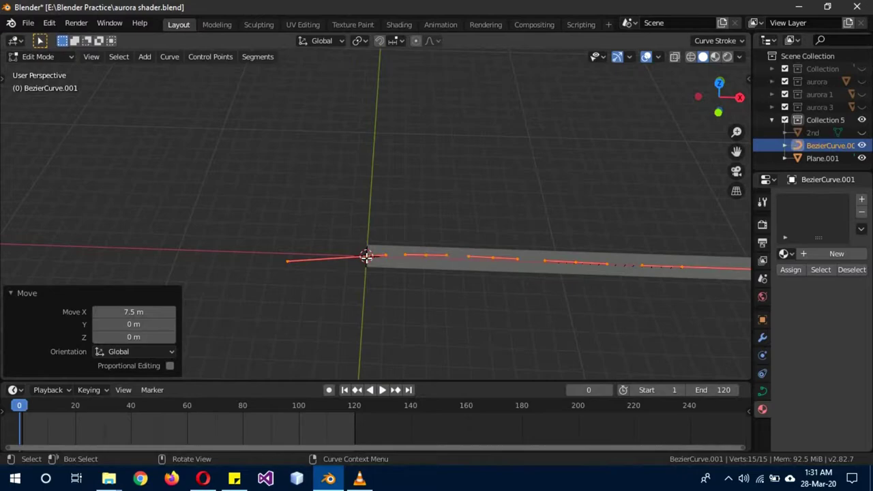
key(KP_1)
scroll(390, 284, up, 2)
scroll(390, 284, up, 3)
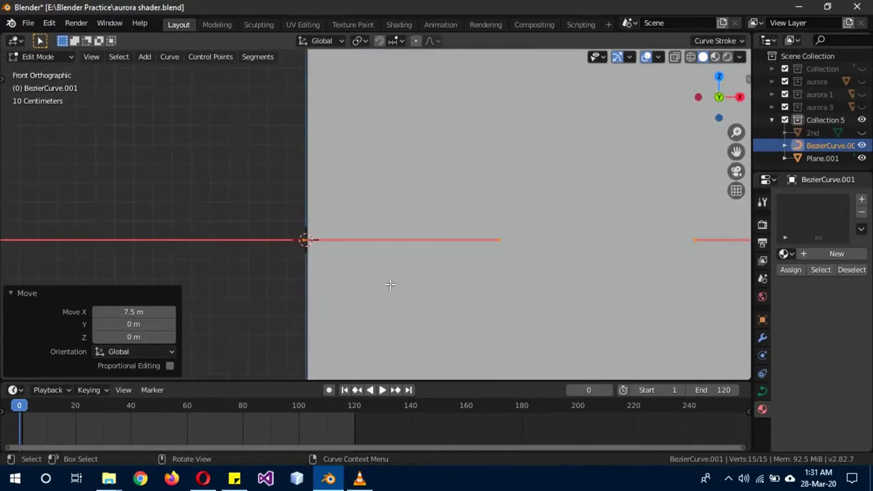
scroll(390, 284, down, 2)
key(Tab)
scroll(389, 287, down, 2)
scroll(392, 288, down, 5)
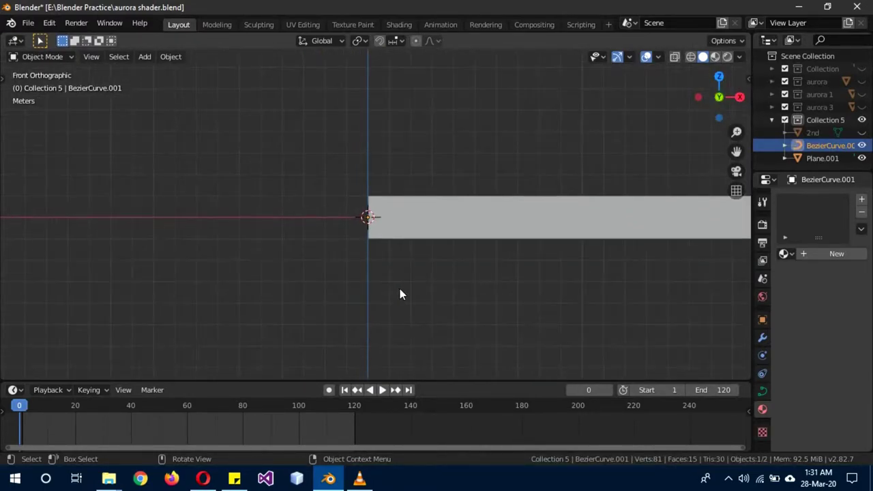
scroll(399, 289, down, 3)
- Give Plane.001 a Curve modifier targeting the Bezier curve via the eyedropper
middle_drag(526, 266, 473, 269)
click(462, 236)
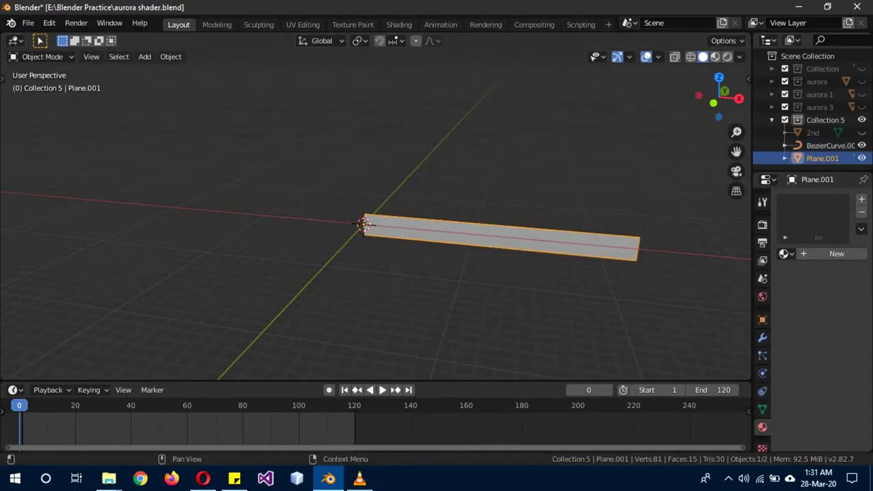
click(762, 337)
click(803, 199)
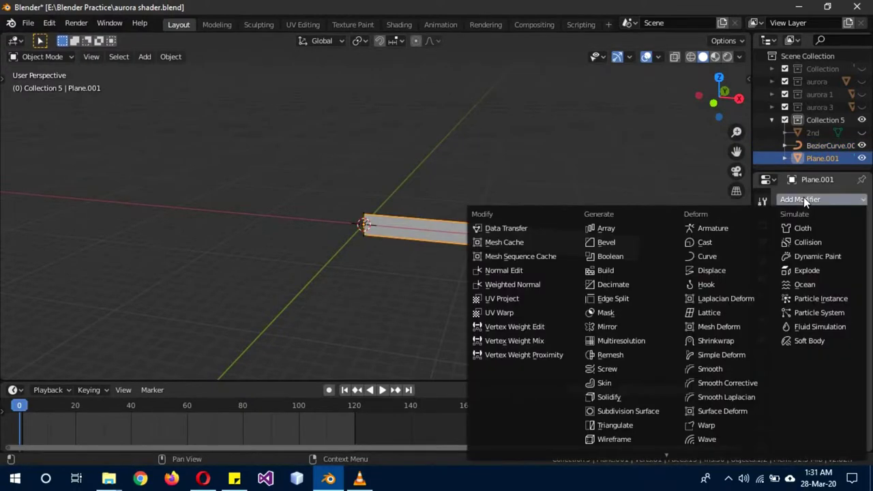
click(729, 254)
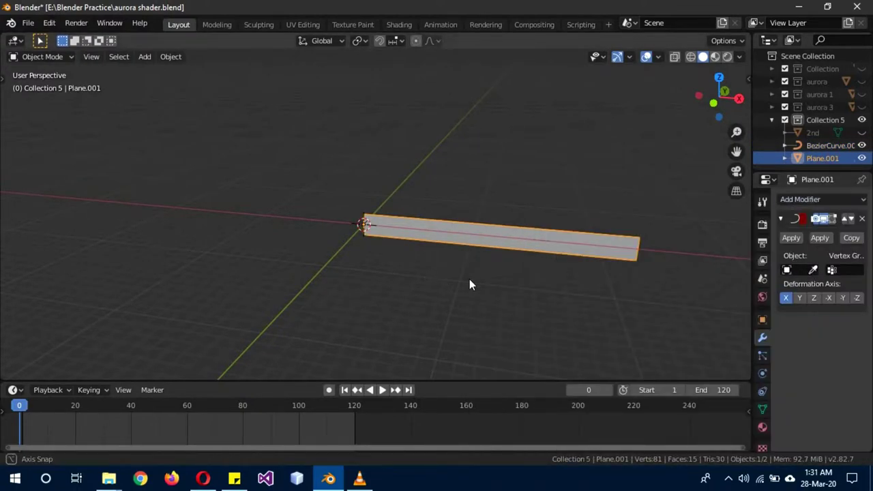
middle_drag(469, 279, 355, 305)
click(813, 270)
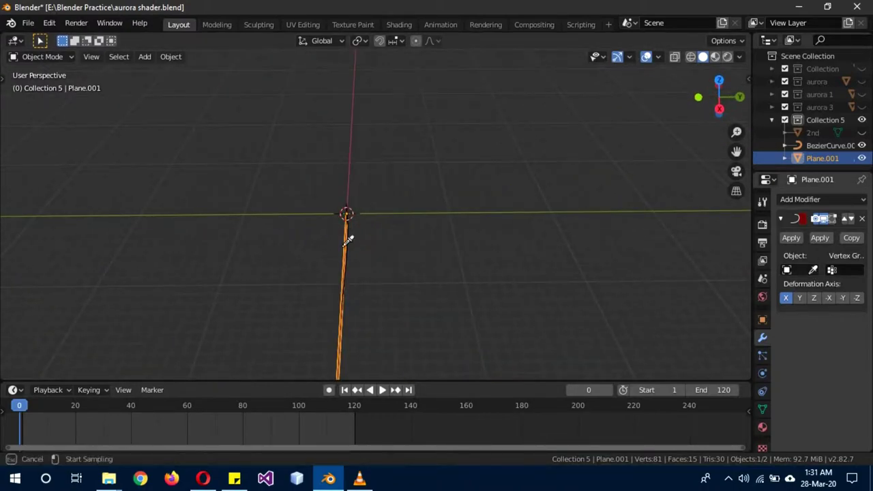
click(351, 232)
mouse_move(323, 314)
middle_down()
mouse_move(397, 283)
mouse_move(370, 295)
middle_up()
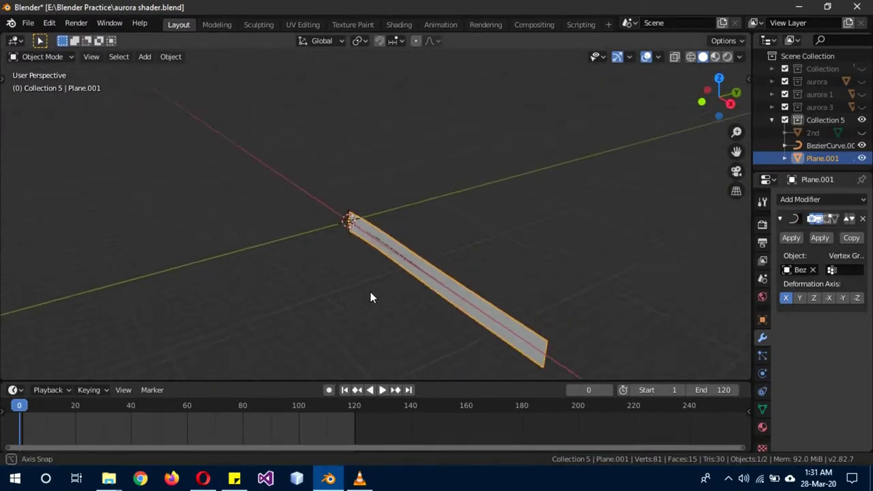
- Select BezierCurve.001 and enter Edit Mode on its control points
click(812, 146)
key(Tab)
middle_drag(522, 209, 523, 209)
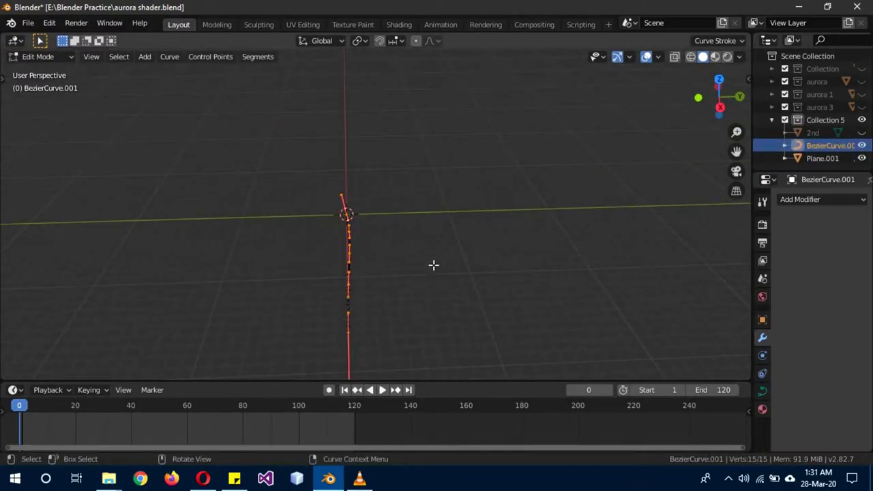
- Select a curve control point and enable proportional editing with Sphere falloff
click(349, 282)
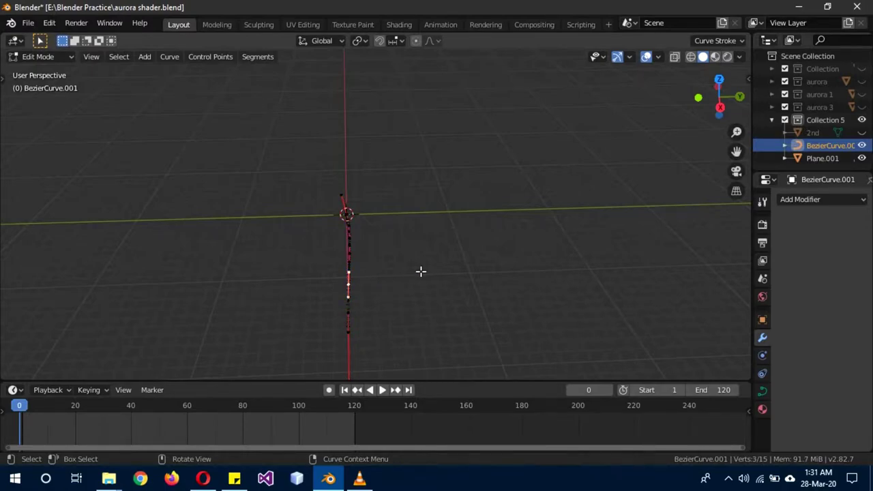
key(o)
click(415, 42)
key(o)
click(436, 41)
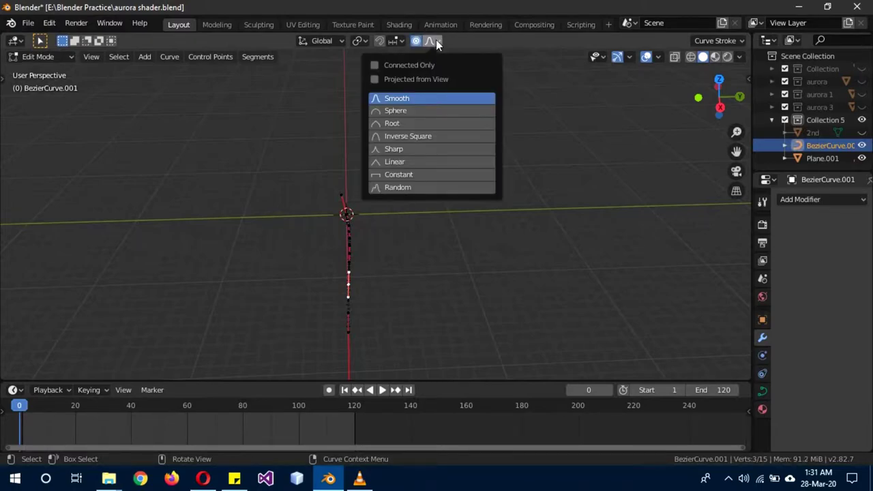
click(404, 109)
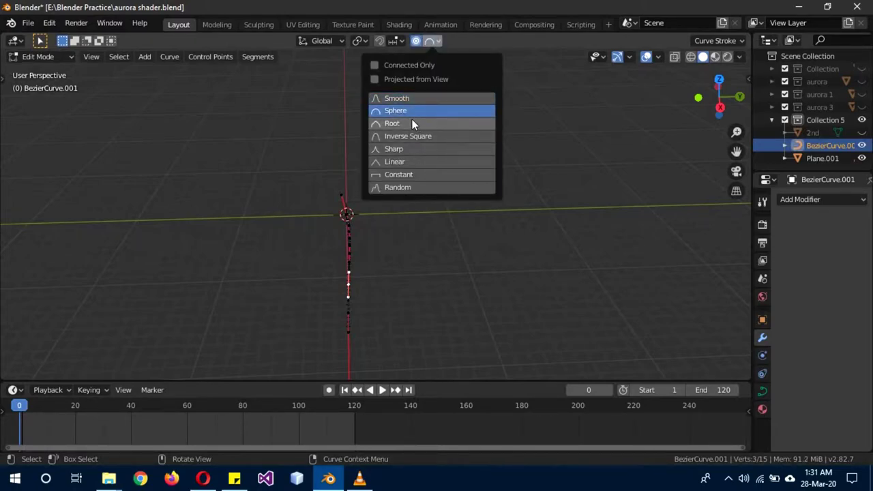
- Move and rotate curve points with soft falloff into gentle waves, then return to Object Mode
key(g)
click(446, 280)
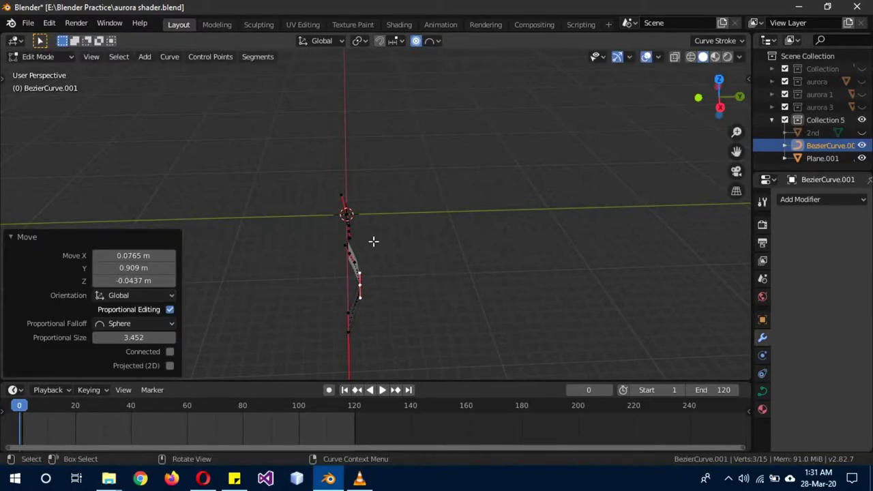
middle_drag(409, 307, 366, 243)
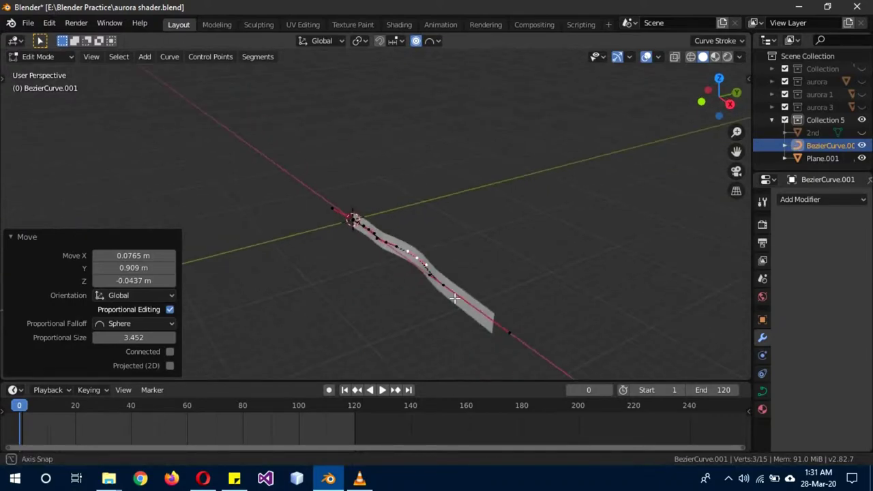
click(368, 227)
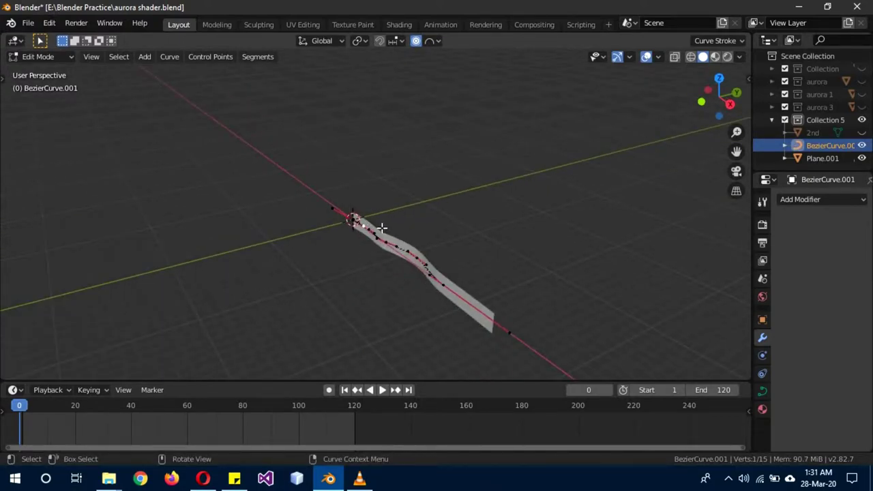
key(r)
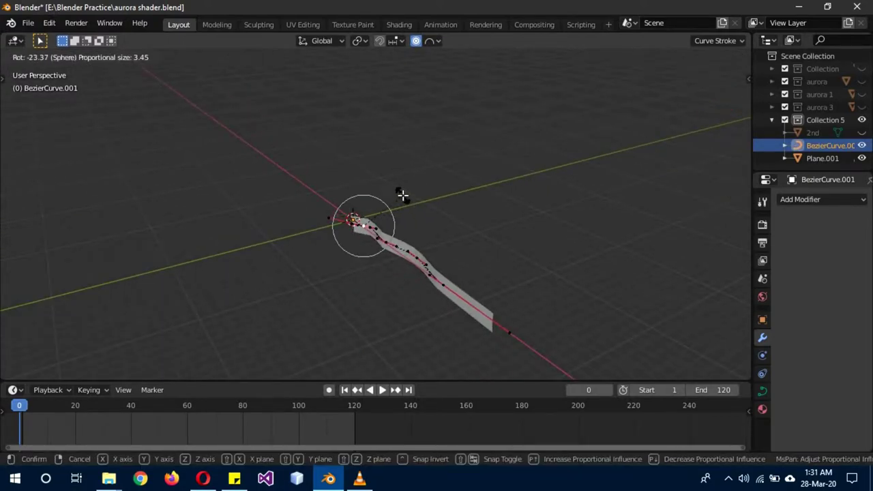
click(381, 239)
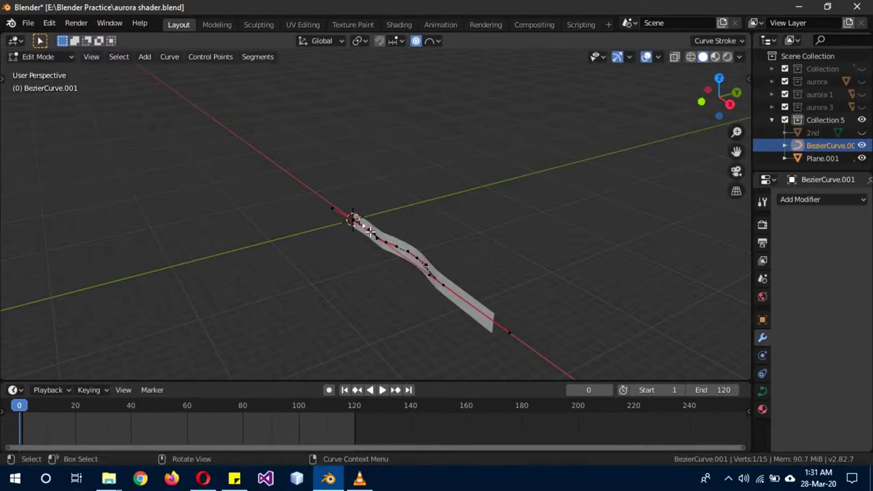
key(ctrl+KP_Add)
key(g)
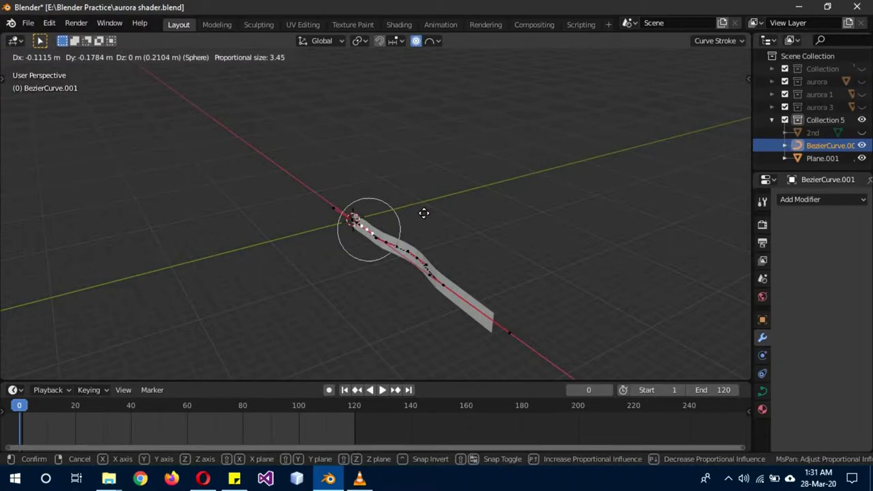
click(437, 214)
key(Tab)
mouse_move(484, 225)
middle_down()
mouse_move(436, 230)
mouse_move(518, 212)
middle_up()
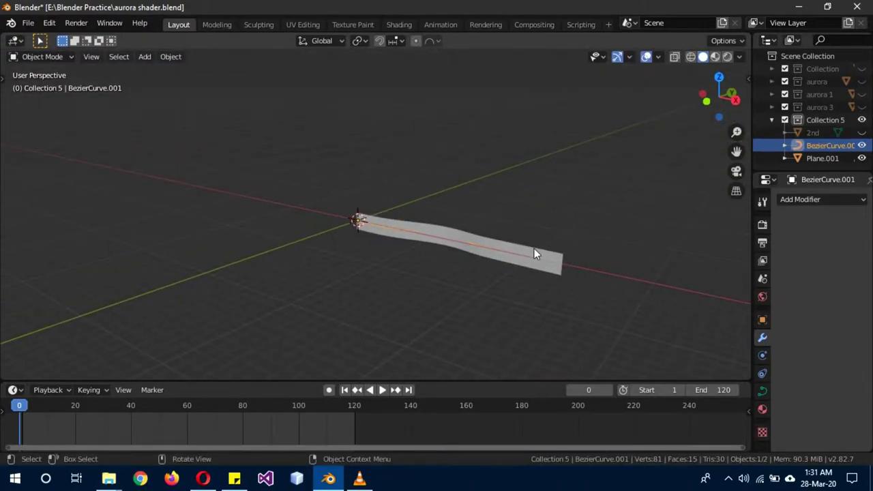
- Give Plane.001 a Subdivision Surface modifier at viewport level 2, followed by a Wave modifier
click(549, 269)
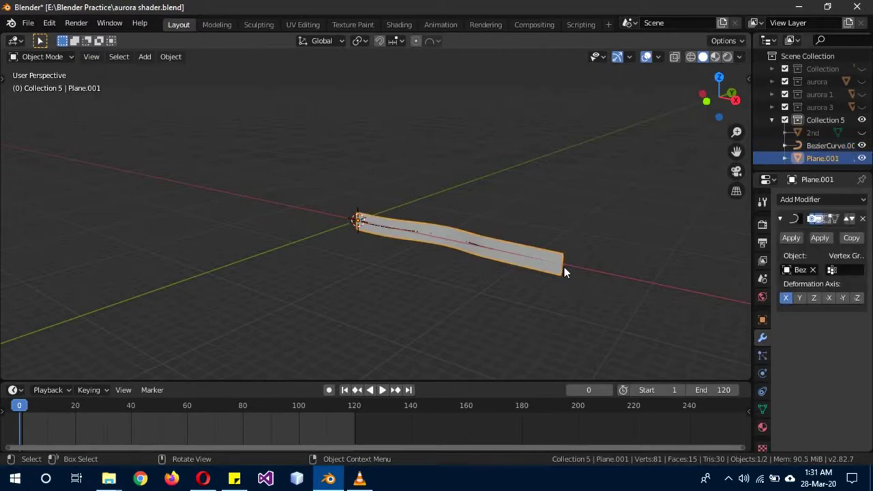
click(780, 217)
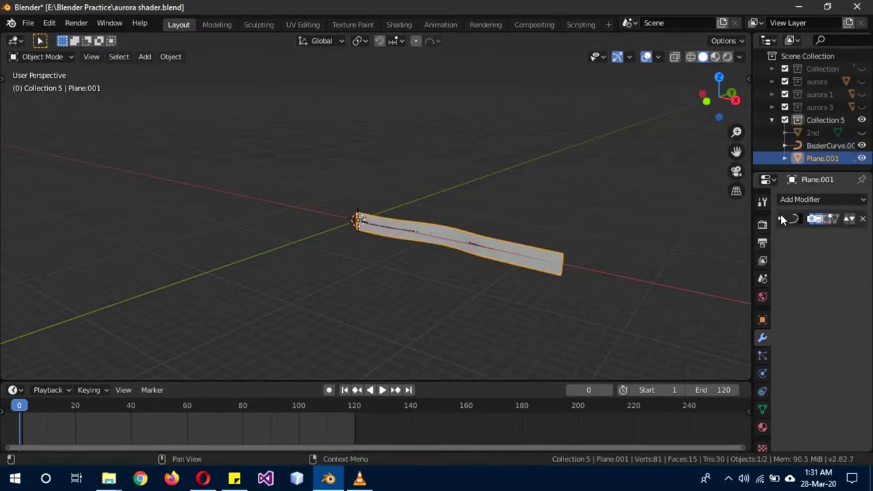
click(800, 200)
click(660, 411)
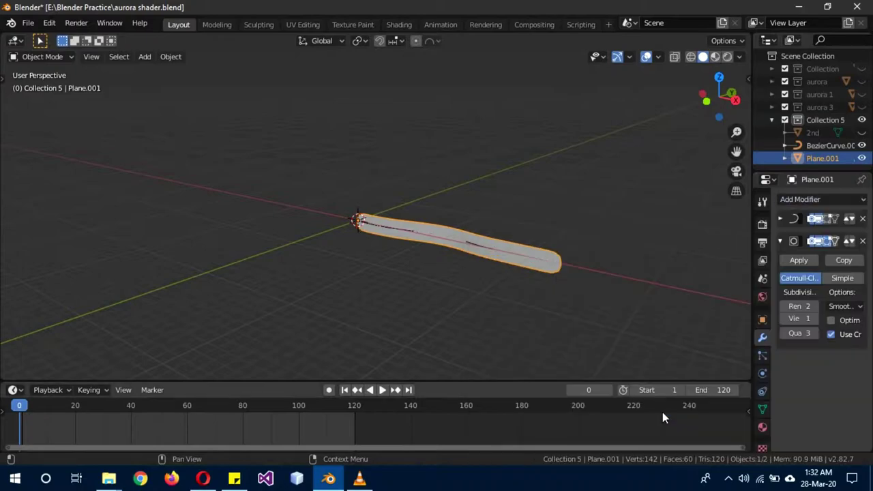
click(812, 318)
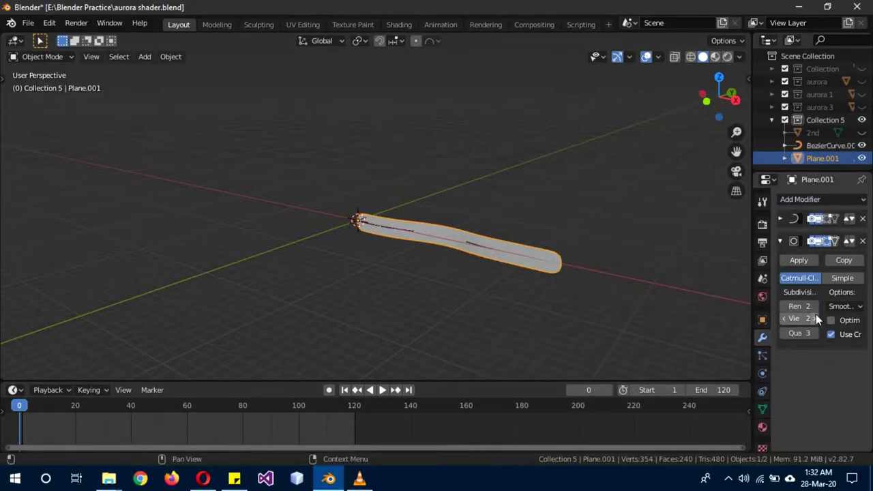
click(800, 200)
click(709, 438)
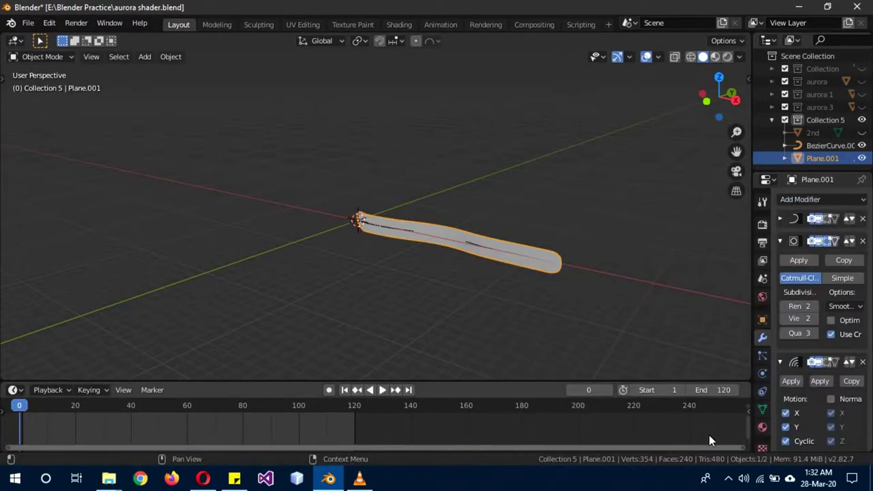
- Play the animation and set the Wave modifier speed to 0.10
click(386, 389)
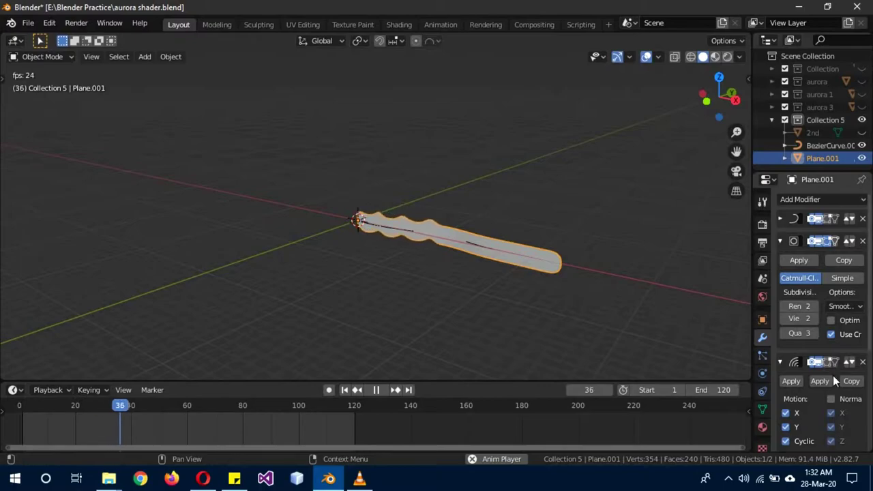
scroll(833, 375, down, 2)
scroll(803, 382, down, 1)
scroll(810, 426, down, 4)
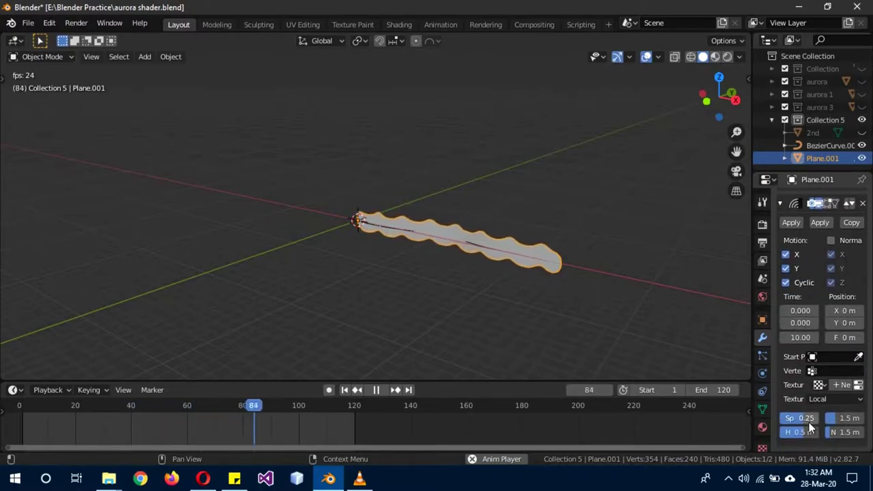
click(792, 417)
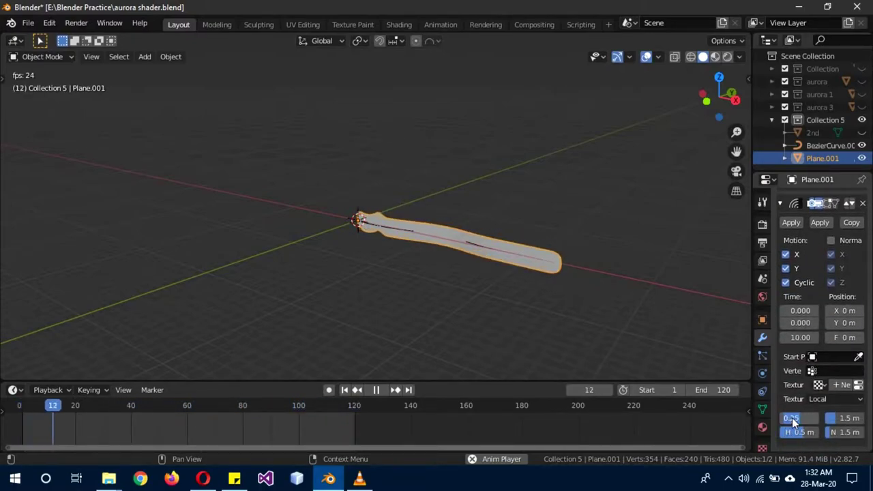
text(0.1)
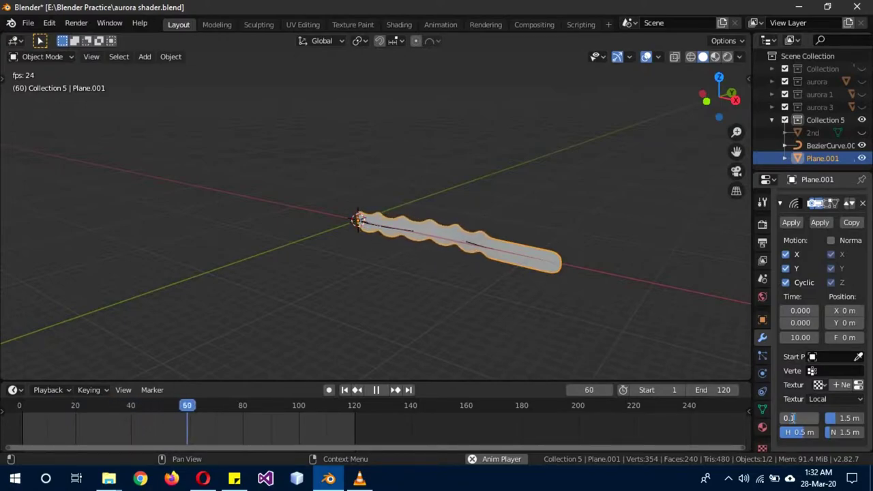
key(Return)
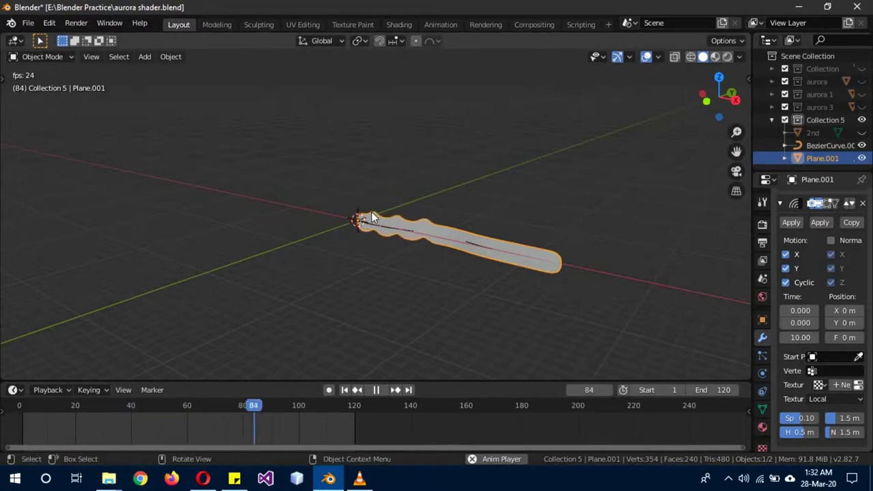
- Set the wave time offset to -300, disable Motion X and enable Normals
click(791, 310)
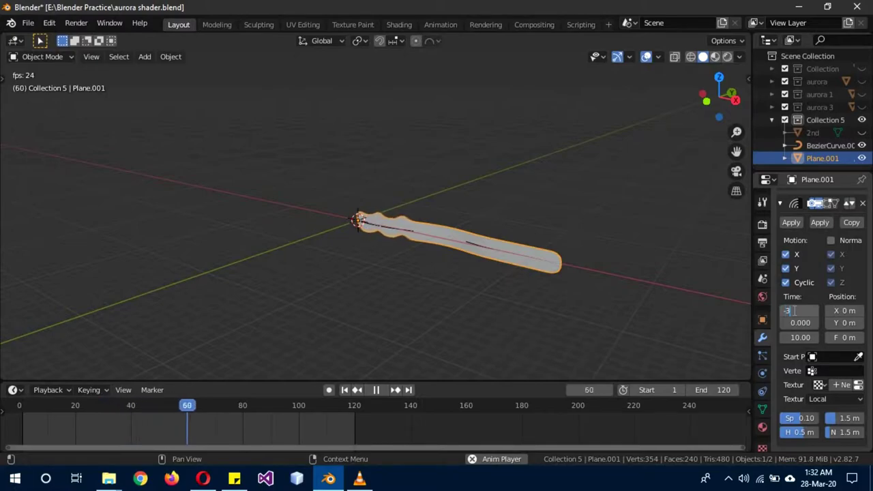
text(00)
key(Return)
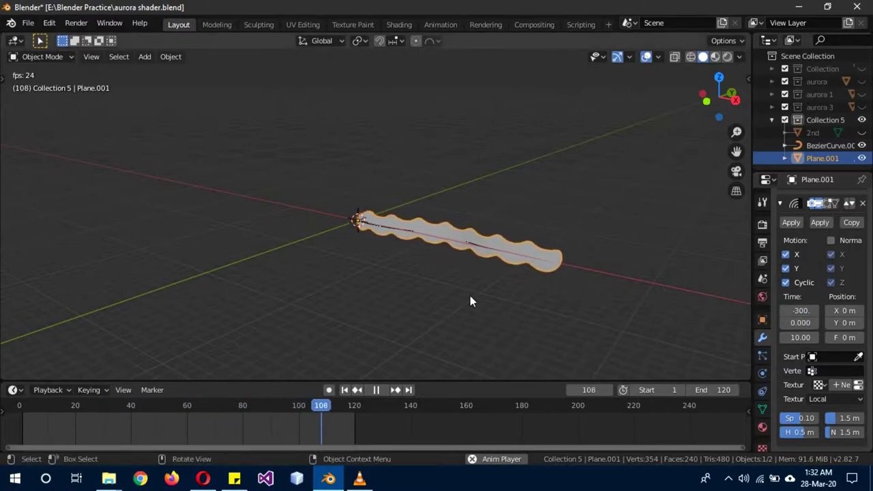
click(786, 254)
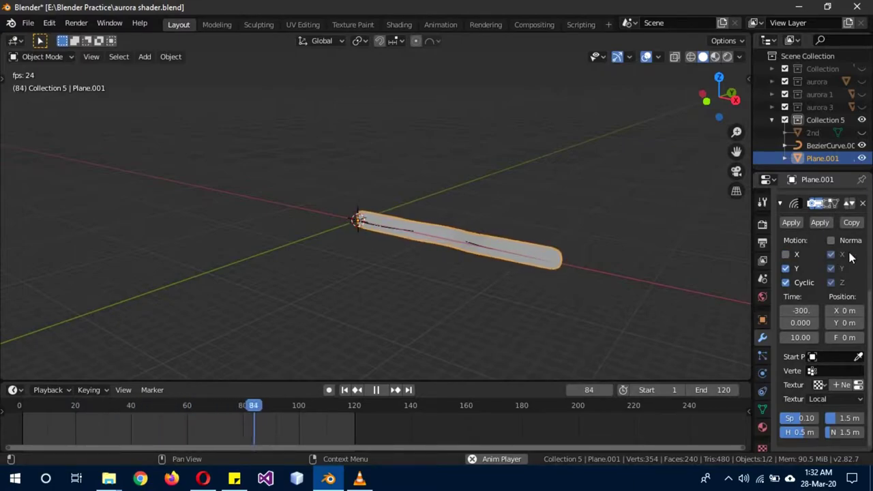
click(831, 240)
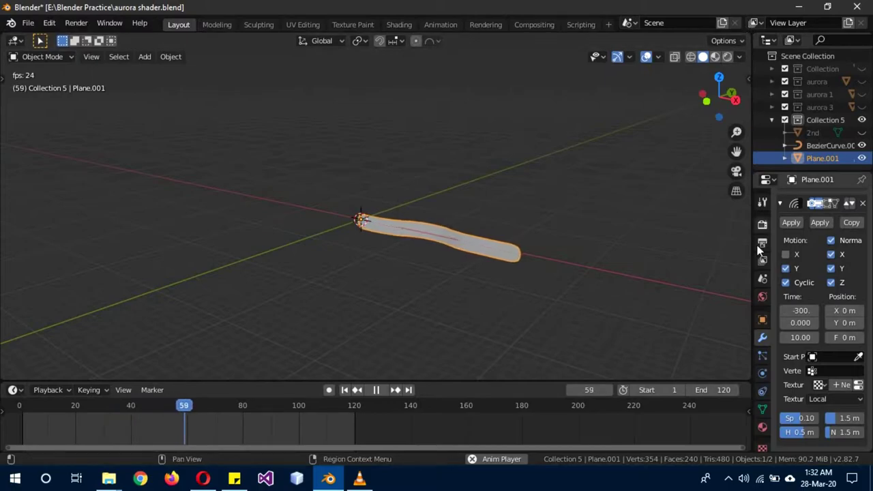
- Assign the existing aura material to the plane strip
click(761, 425)
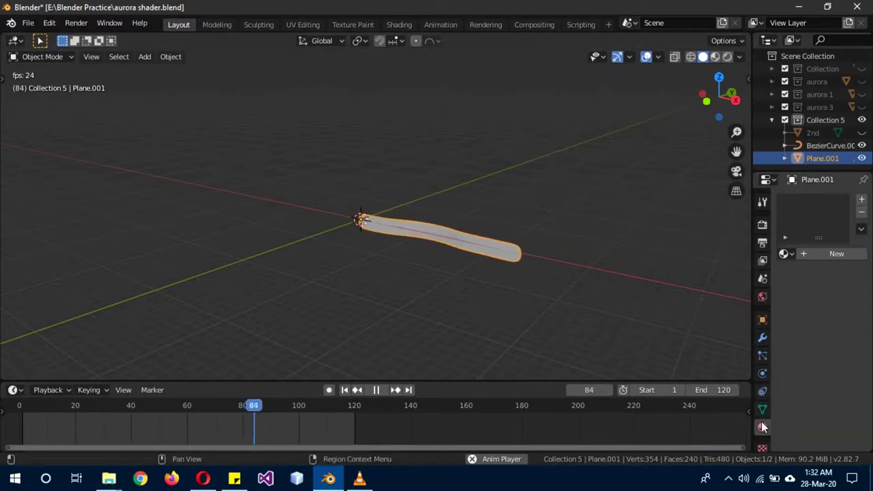
click(786, 257)
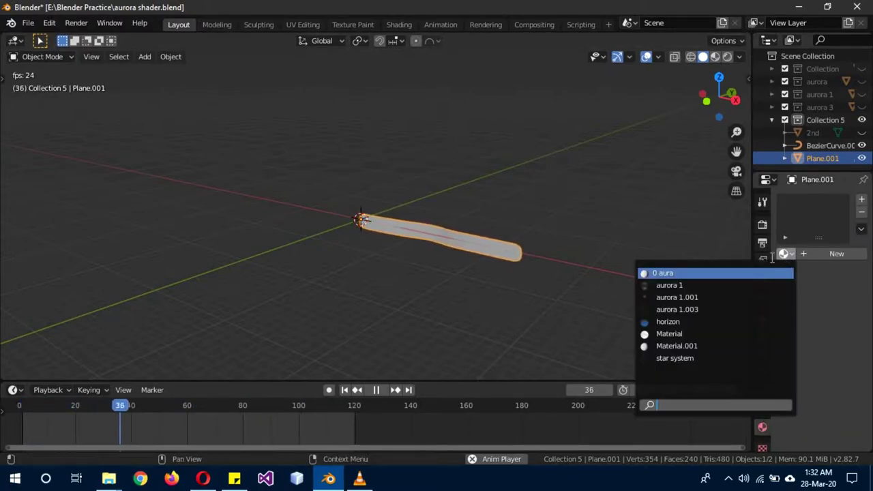
key(Return)
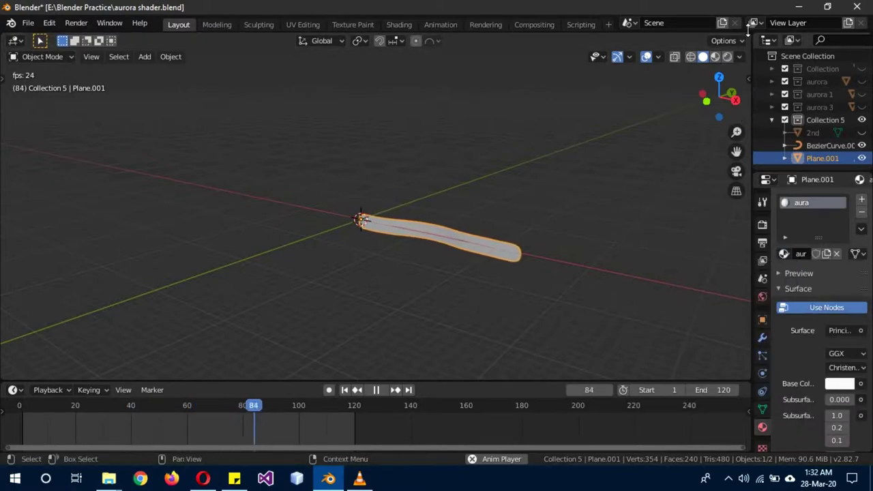
- Split the 3D view, stop playback, and turn the second view into a Shader Editor
drag(749, 31, 411, 320)
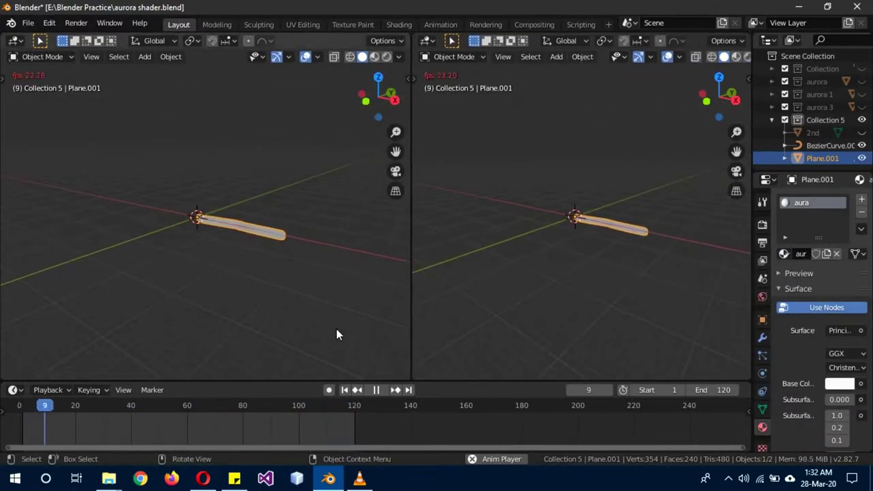
click(376, 390)
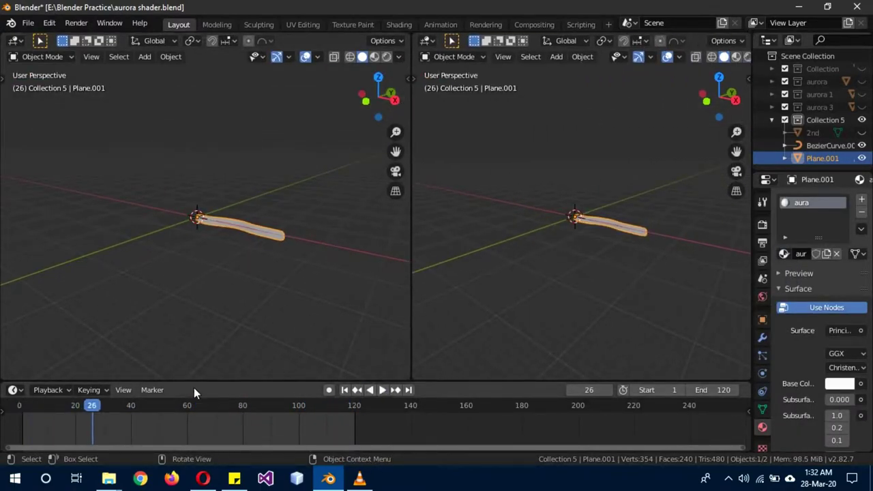
click(425, 42)
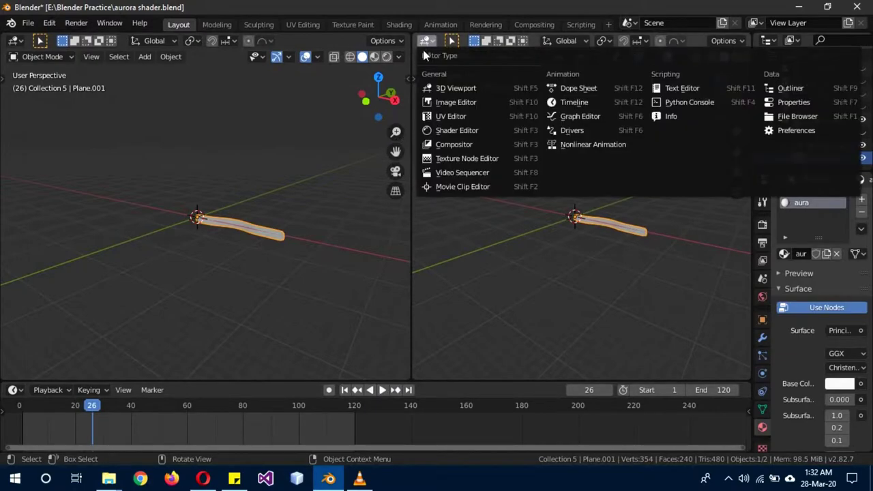
click(435, 131)
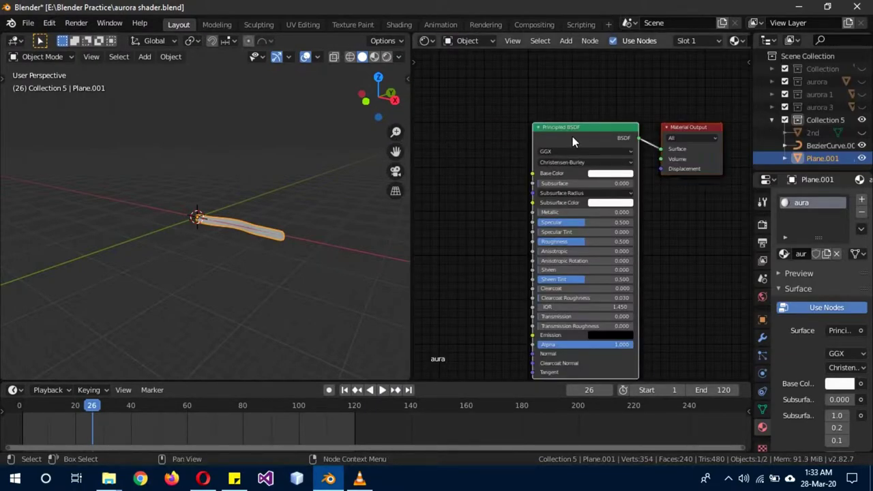
- Replace the Principled BSDF with a Mix Shader connected to the Material Output Surface
key(x)
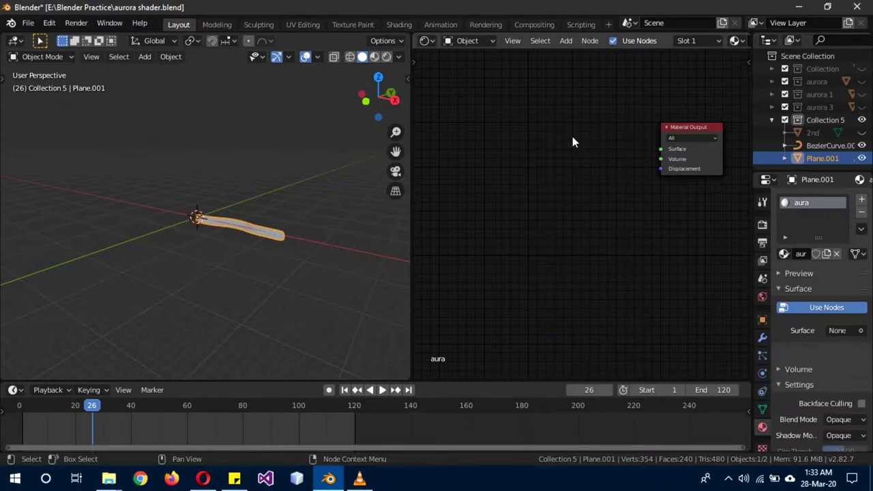
key(shift+a)
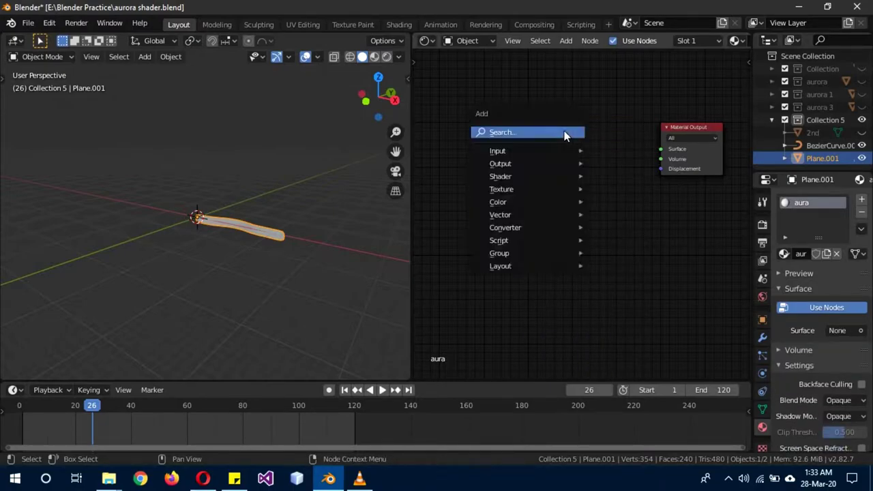
click(565, 133)
text(mix)
key(Return)
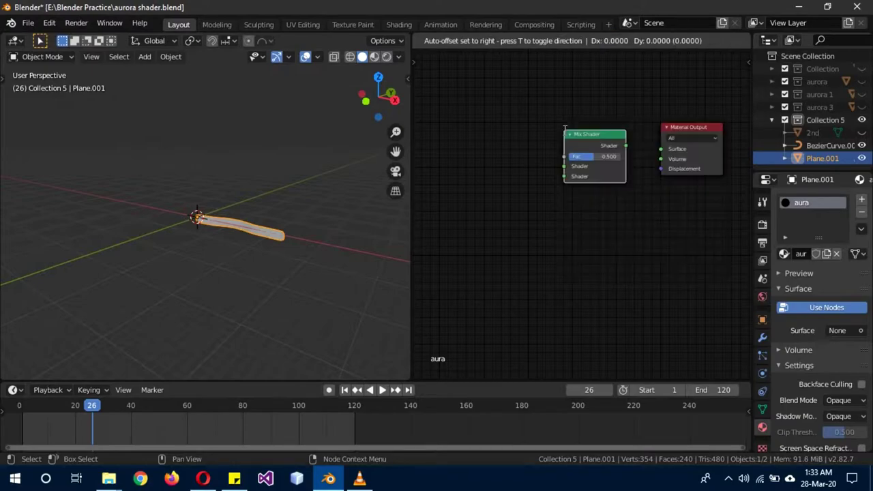
click(565, 130)
click(762, 225)
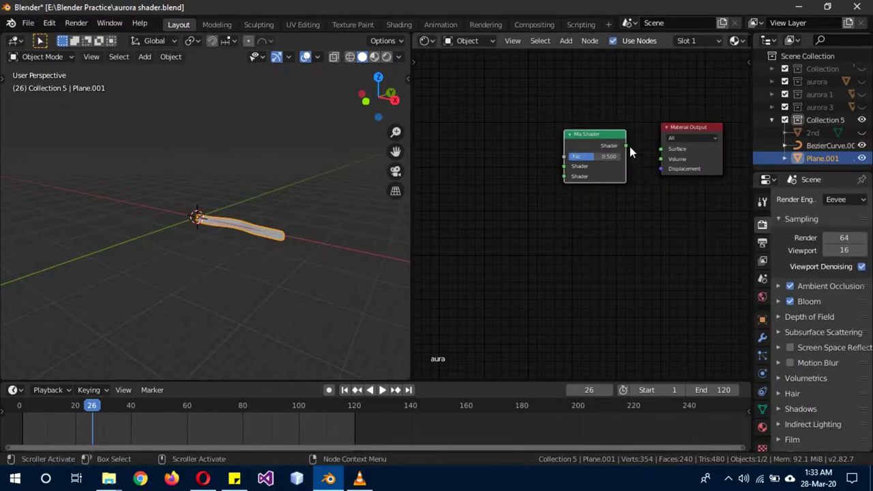
drag(626, 146, 659, 149)
middle_drag(465, 209, 565, 226)
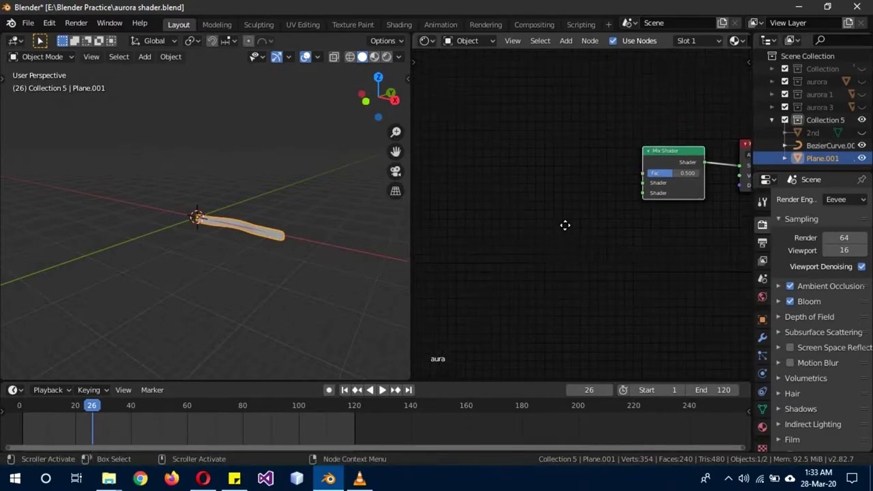
- Add Emission and Transparent BSDF nodes to the left of the Mix Shader
key(shift+a)
click(564, 165)
text(emi)
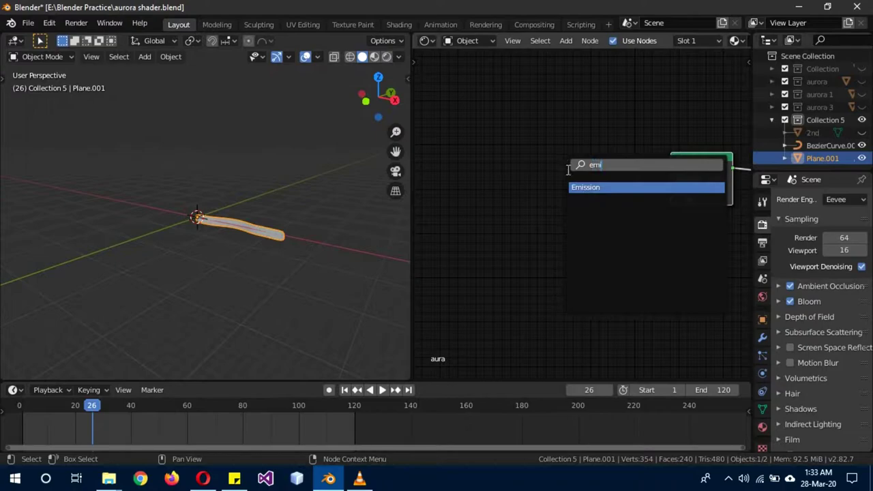
key(Return)
click(566, 198)
key(shift+a)
click(525, 221)
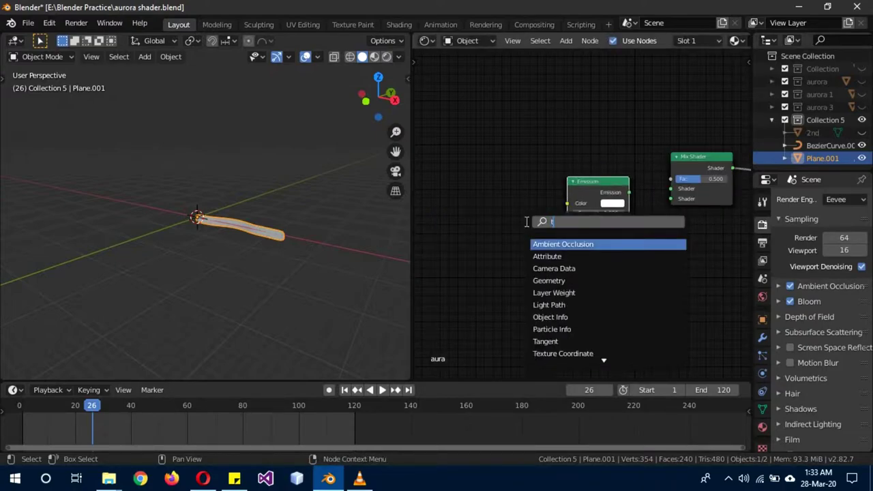
text(tran)
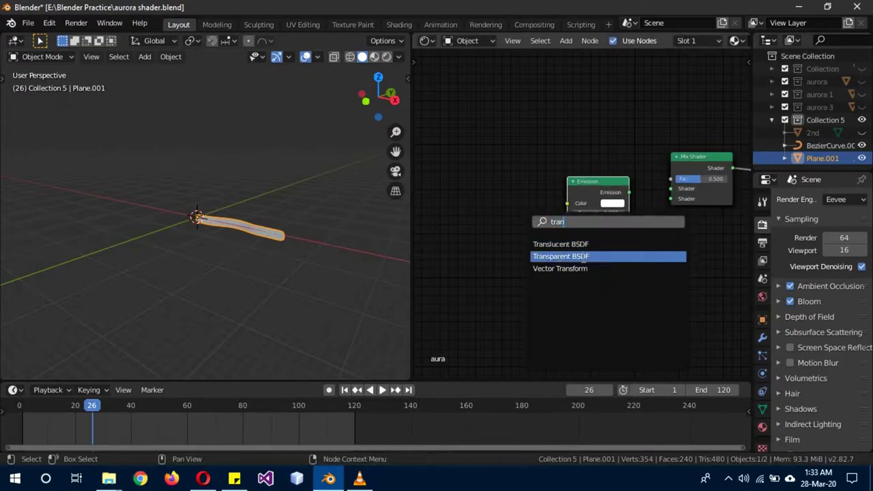
click(559, 255)
- Add a ColorRamp linked to the Mix Fac, and plug Emission into the first Shader input
key(shift+a)
click(506, 120)
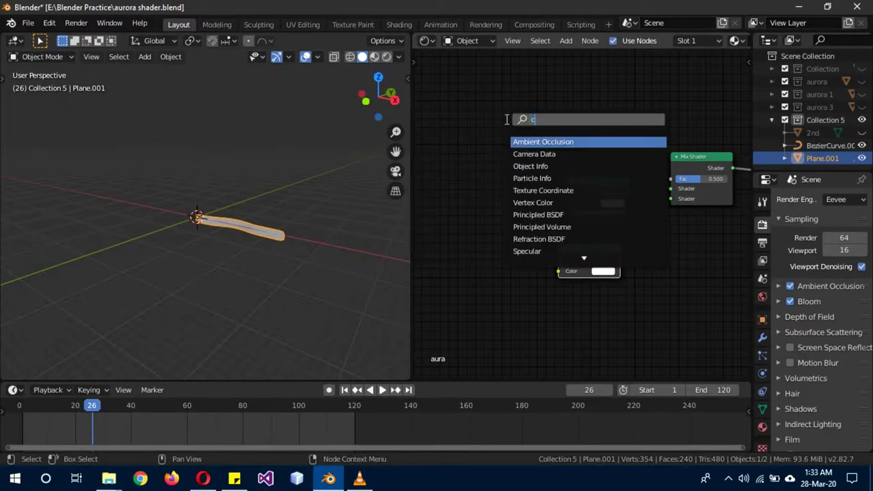
text(col)
key(Return)
click(525, 83)
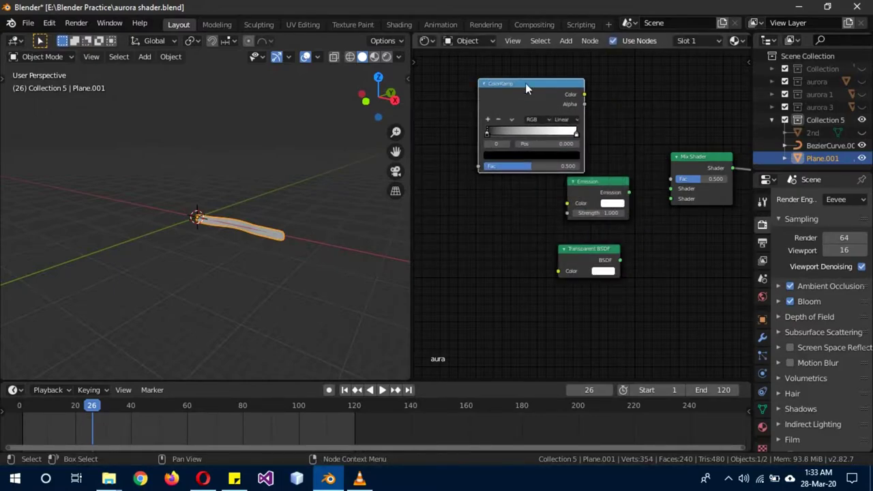
drag(584, 94, 671, 188)
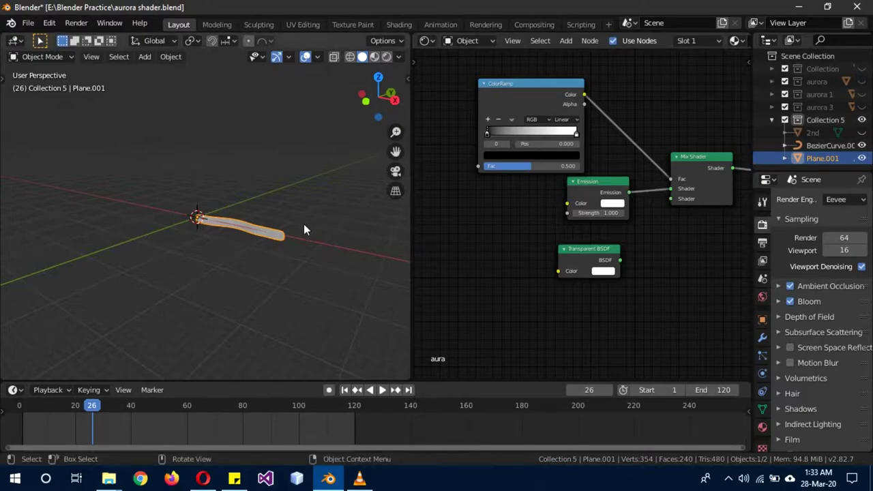
key(z)
click(287, 158)
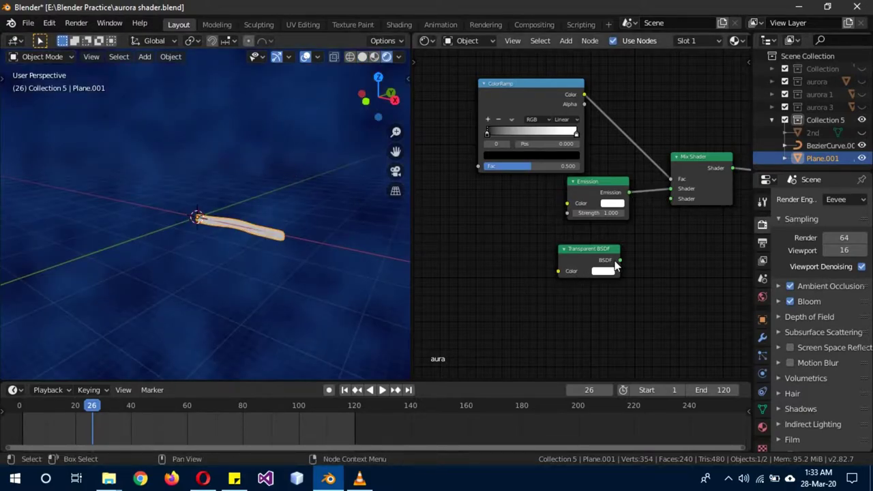
- Plug Transparent BSDF into the Mix Shader's second input and make Emission green at strength 3
drag(619, 259, 671, 198)
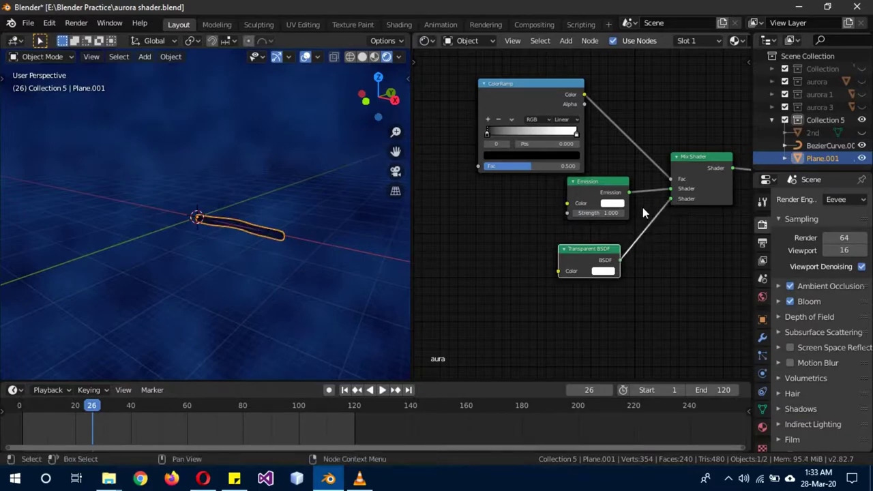
click(612, 203)
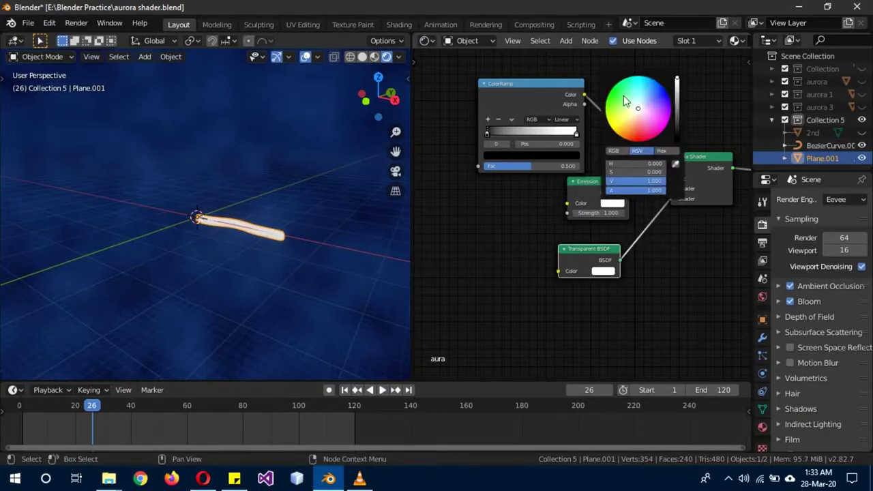
click(620, 92)
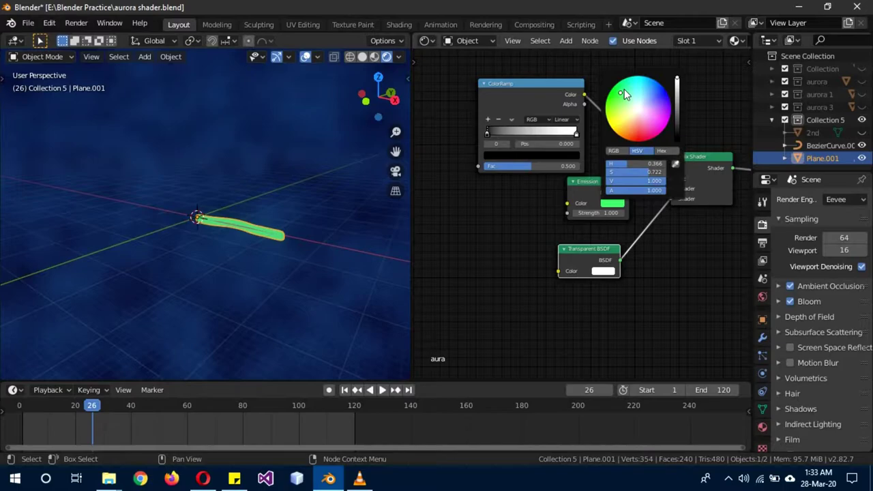
click(607, 213)
text(3)
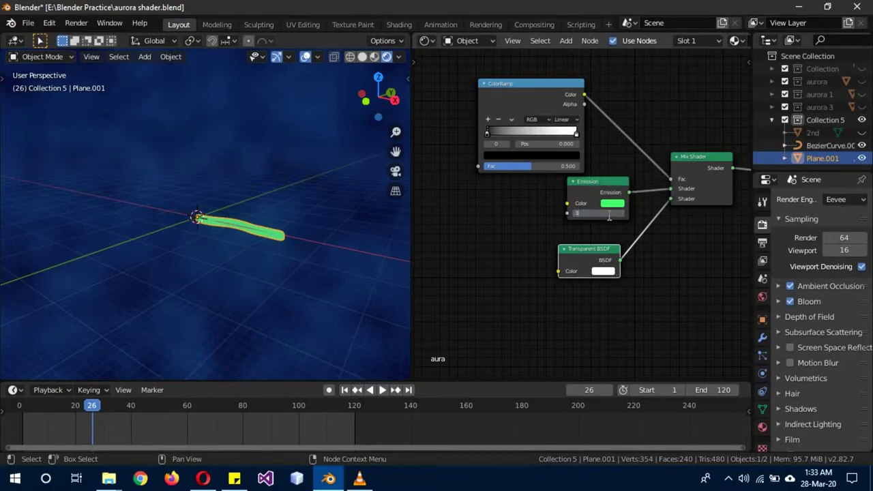
key(Return)
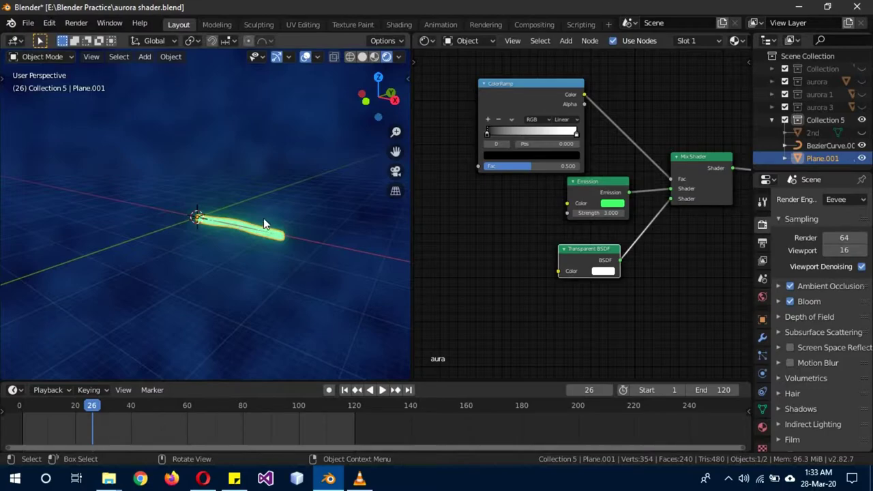
middle_drag(459, 208, 572, 211)
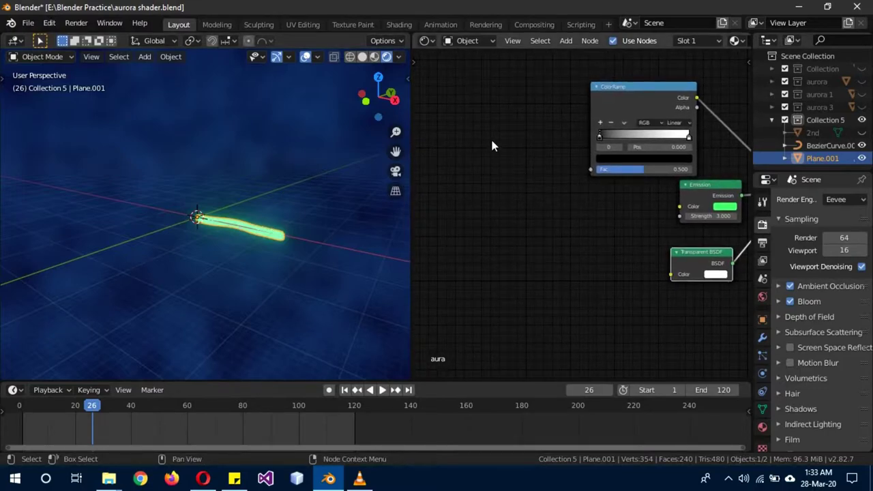
- Add a Gradient Texture and link its Color to the ColorRamp Fac
key(shift+a)
text(grad)
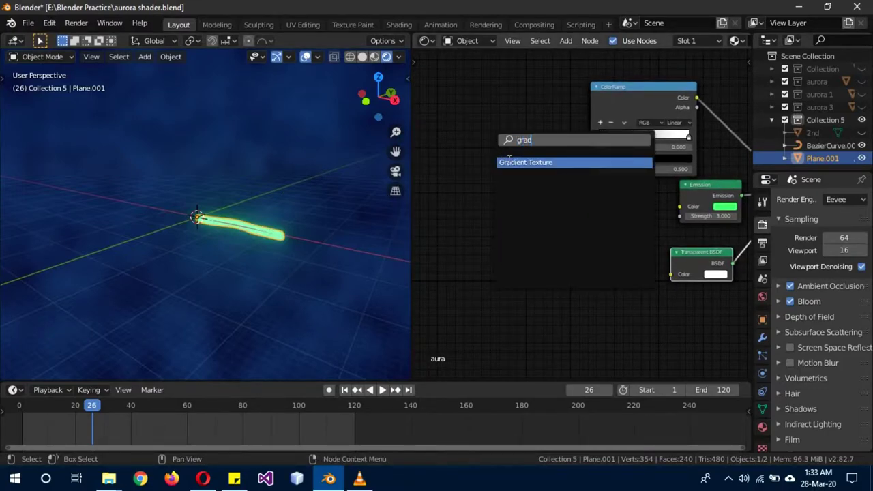
click(508, 162)
mouse_move(515, 162)
mouse_down()
mouse_move(594, 177)
mouse_move(592, 170)
mouse_up()
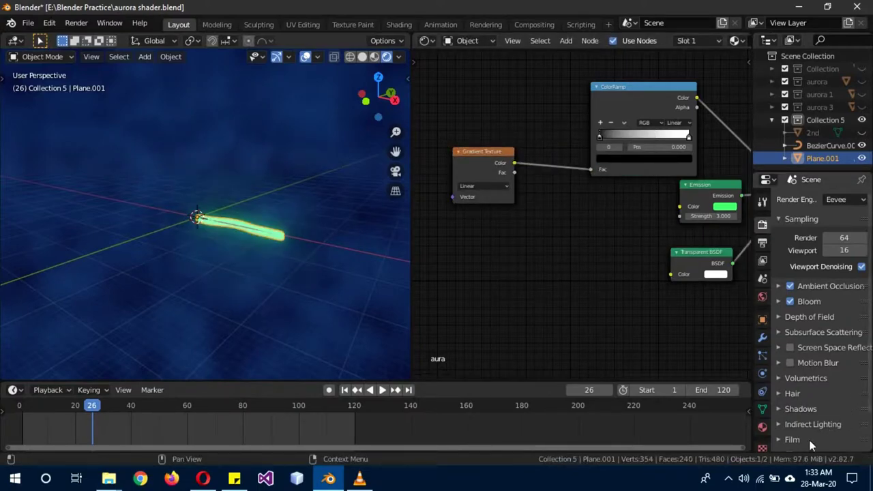
- Set the aura material's Blend Mode to Alpha Blend and Shadow Mode to None
click(763, 428)
scroll(795, 415, down, 4)
click(840, 355)
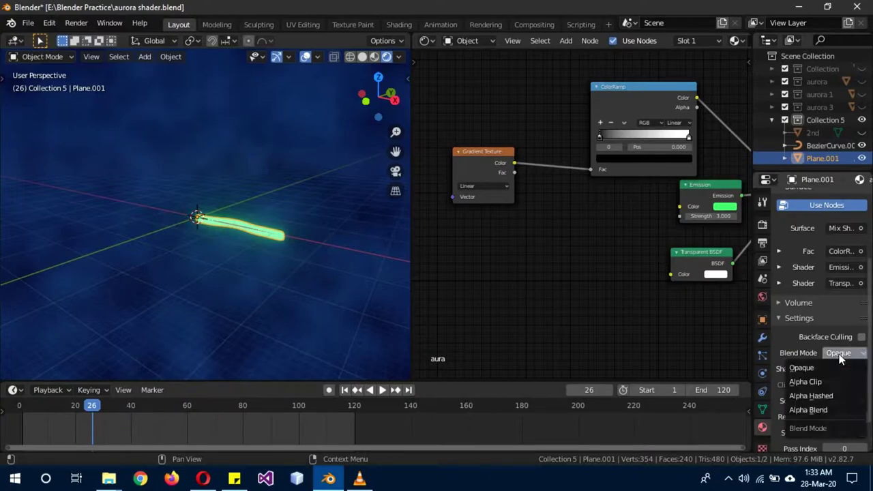
click(802, 410)
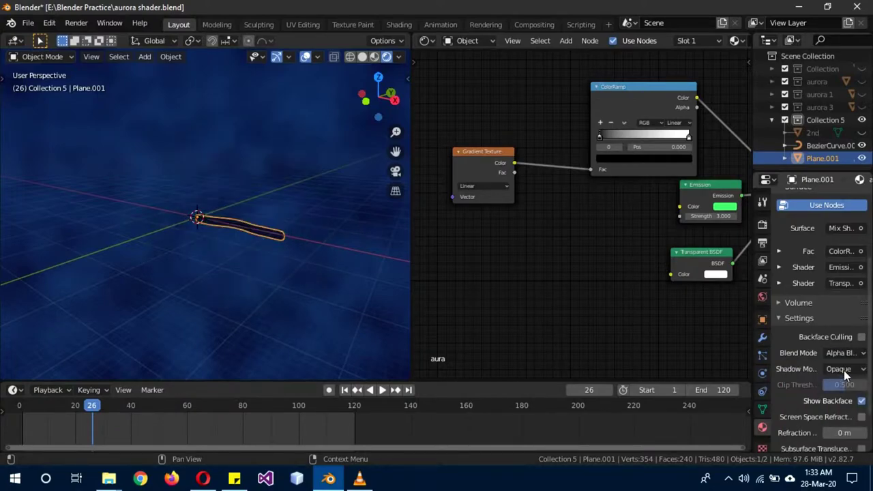
click(843, 370)
click(821, 385)
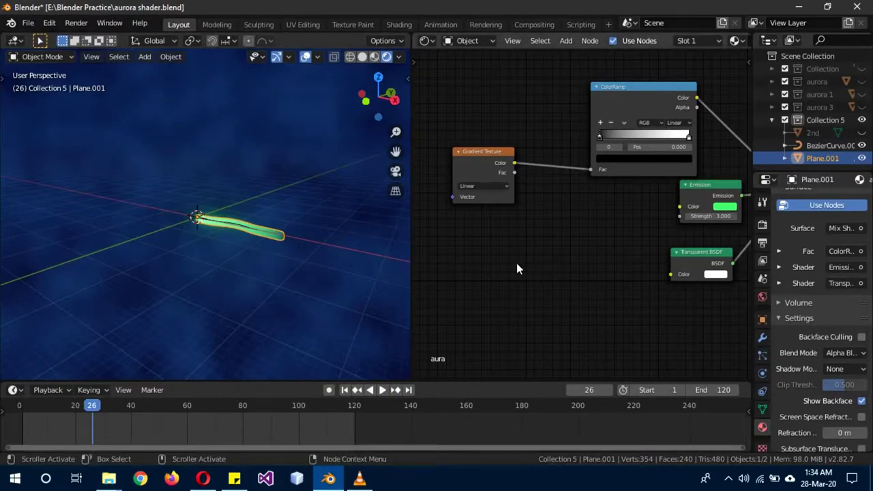
- Add a Noise Texture and link its Color to the Gradient Texture Vector
middle_drag(516, 261, 678, 271)
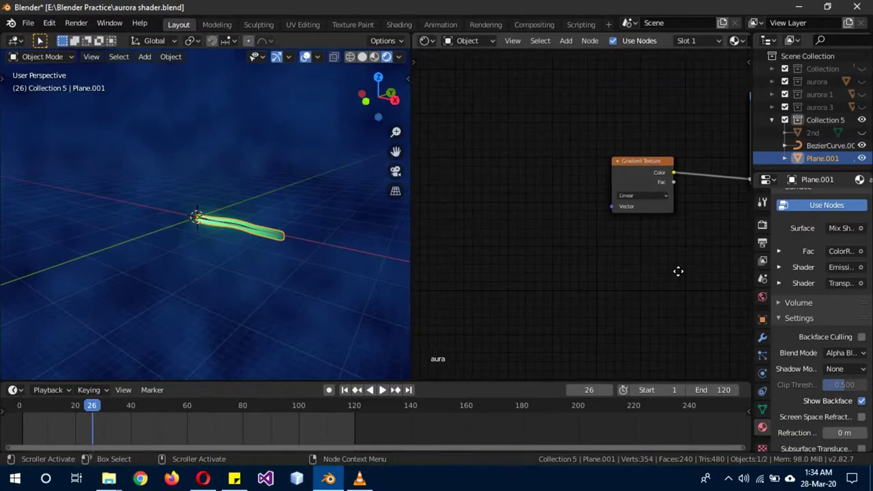
key(shift+a)
text(n)
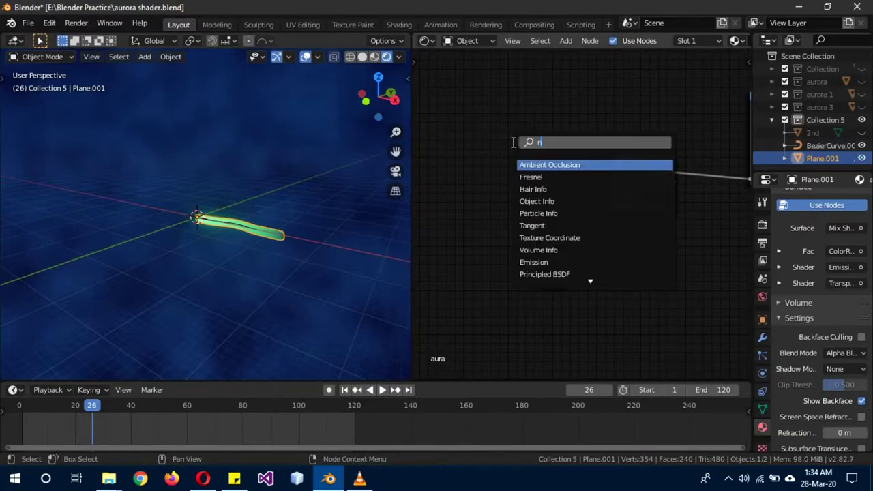
text(ois)
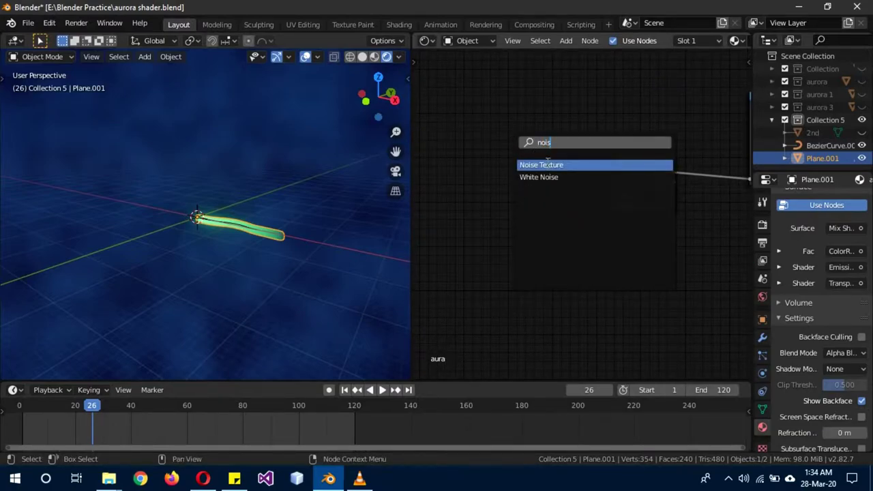
click(547, 164)
drag(568, 195, 612, 206)
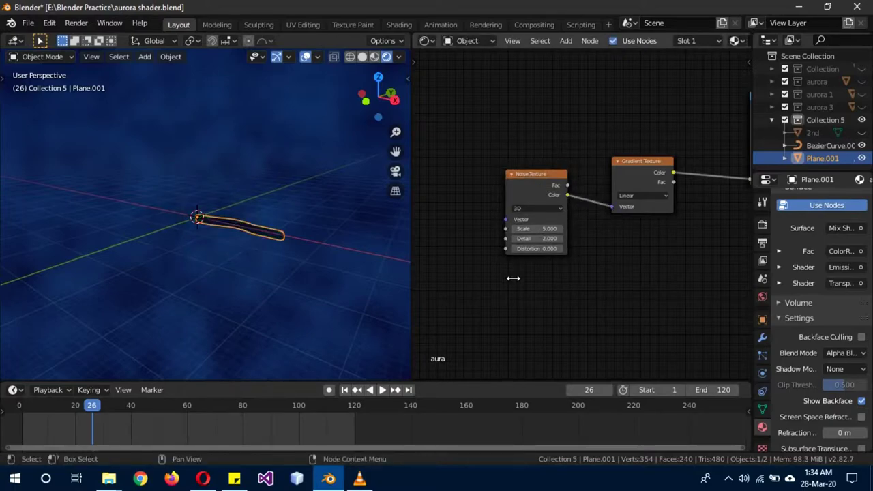
middle_drag(517, 292, 607, 288)
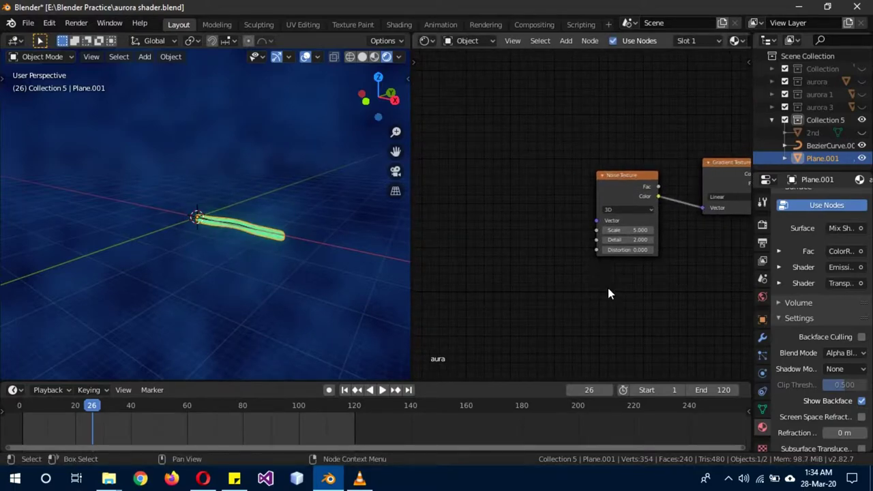
- Add a Separate XYZ node and feed its X output into the Noise Texture Vector
key(shift+a)
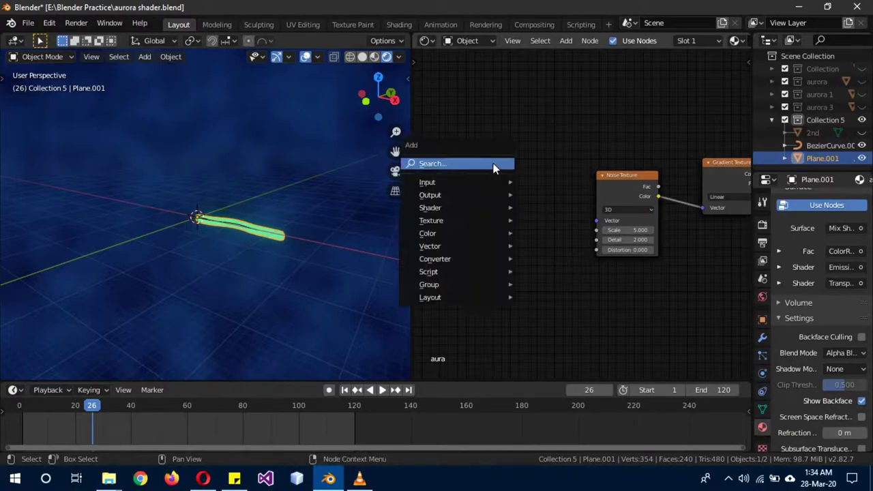
text(sep)
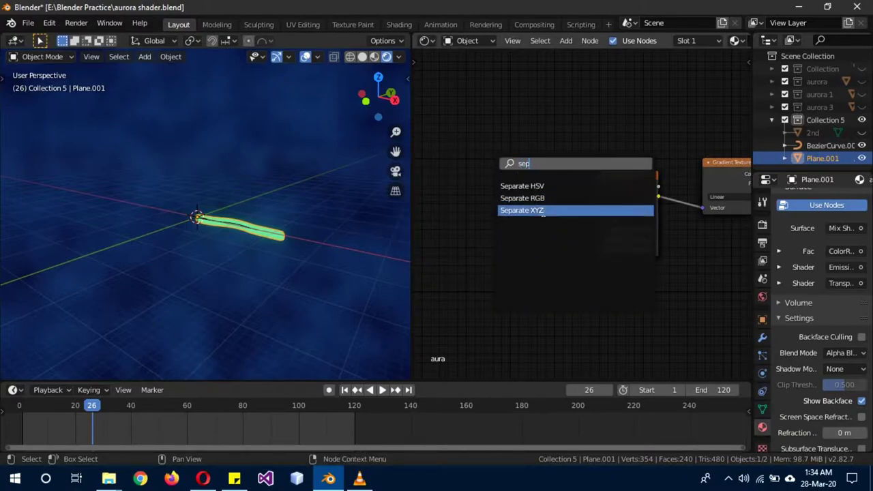
click(521, 210)
click(492, 186)
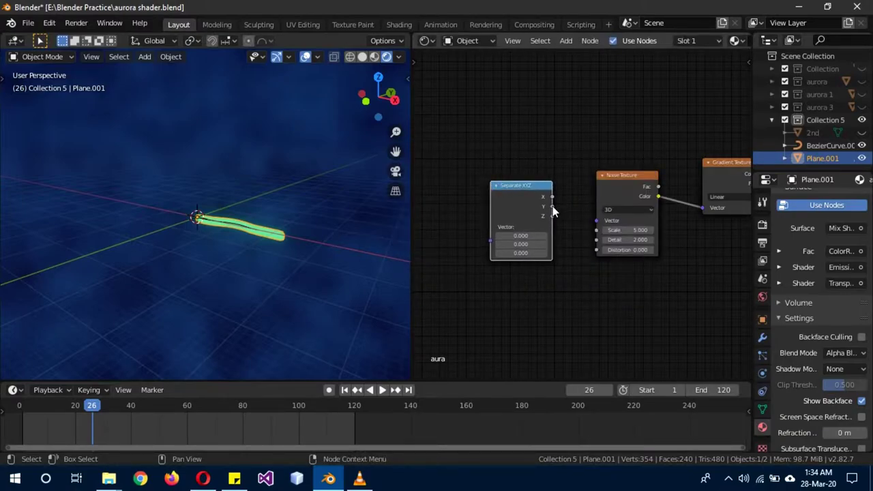
key(KP_1)
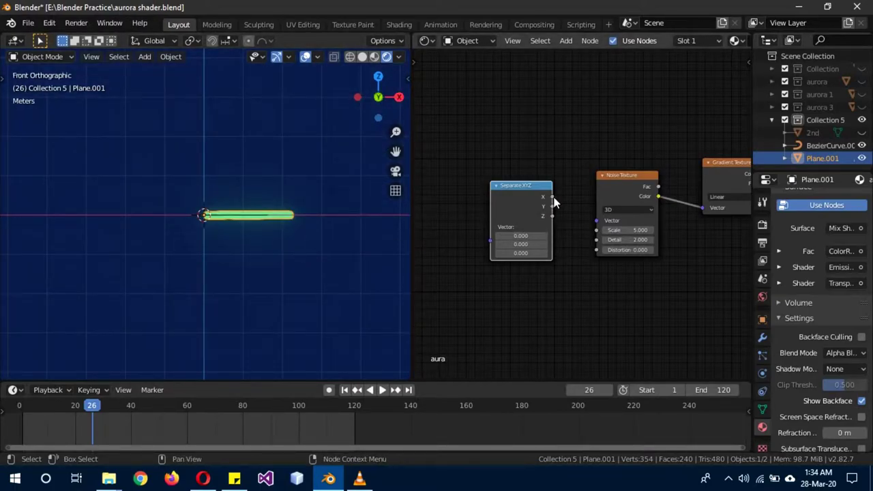
drag(553, 197, 596, 223)
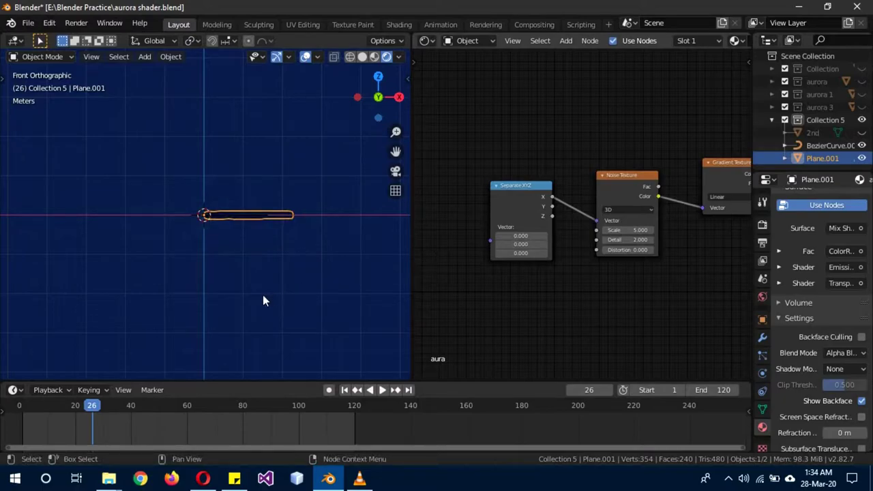
scroll(279, 290, up, 4)
scroll(307, 285, up, 3)
scroll(328, 286, up, 2)
- Add a Mapping node and link its Vector output into Separate XYZ
scroll(330, 289, up, 2)
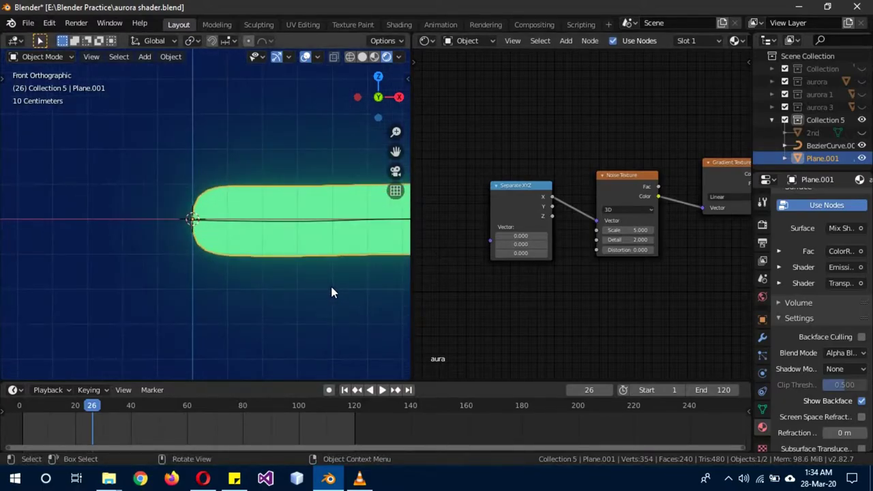
middle_drag(331, 292, 245, 288)
middle_drag(473, 304, 573, 293)
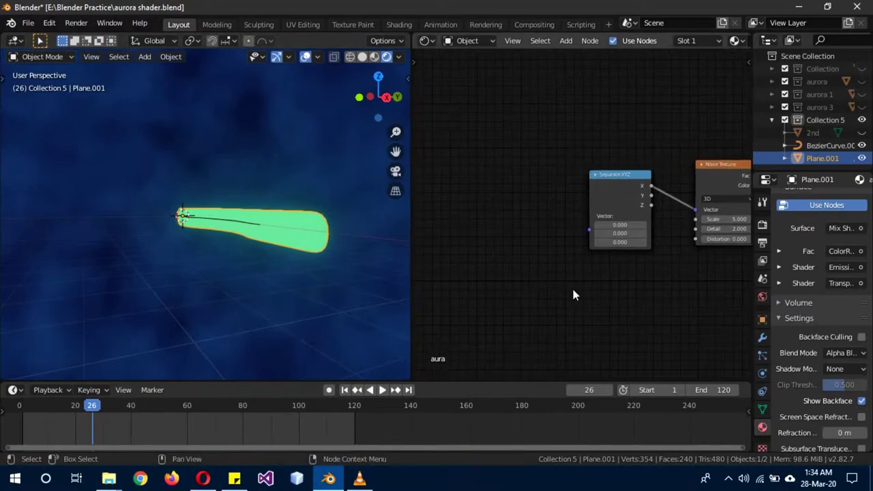
key(shift+a)
click(499, 206)
text(mapp)
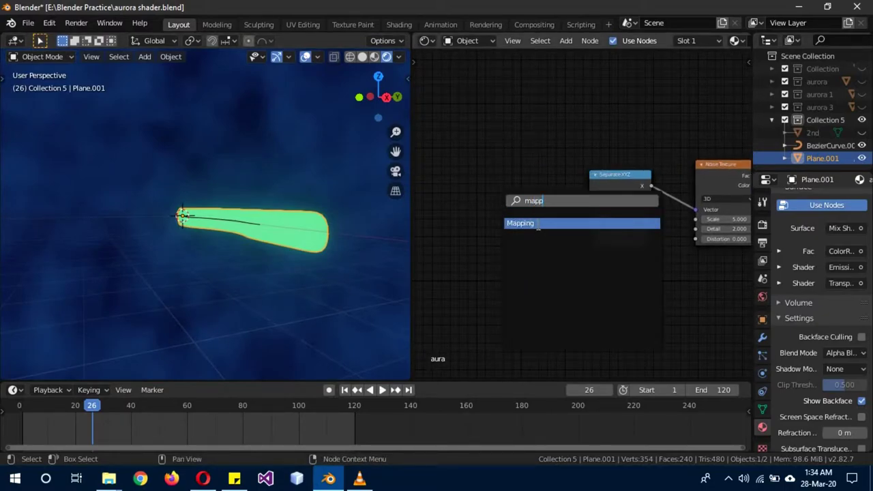
key(Return)
click(553, 216)
drag(552, 220, 590, 216)
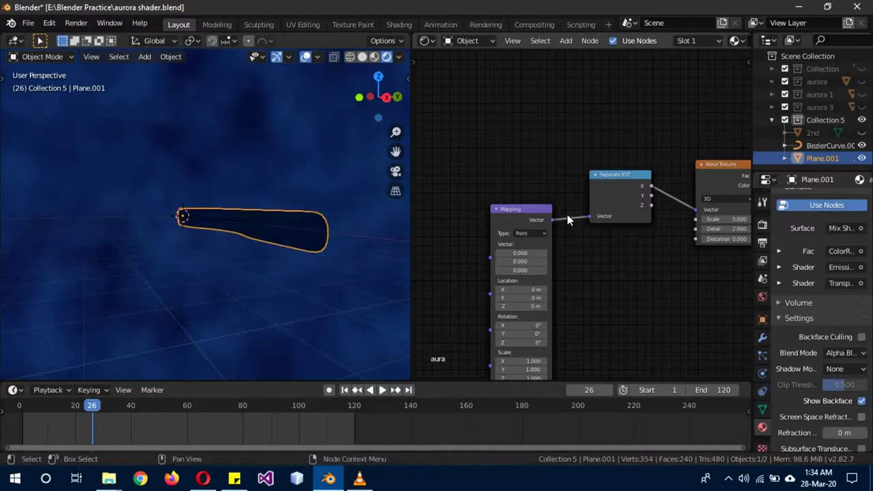
- Add a Texture Coordinate node and connect its Generated output to the Mapping Vector
key(shift+a)
click(455, 108)
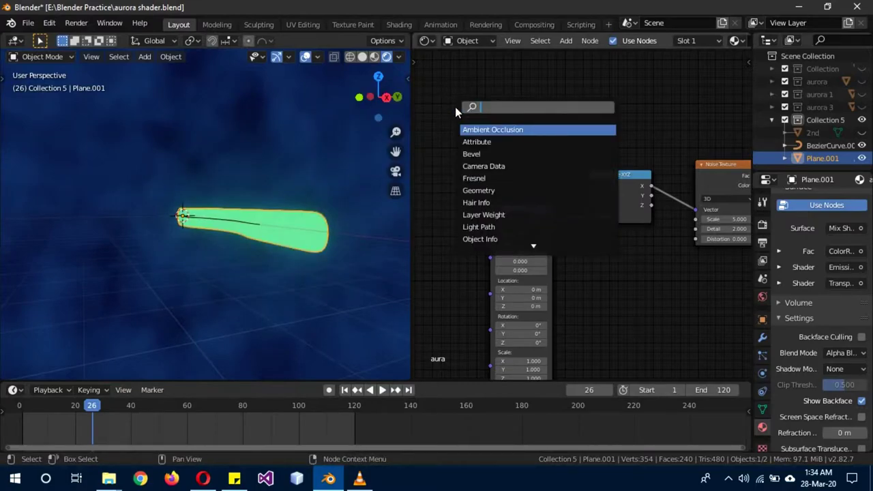
text(coo)
key(Return)
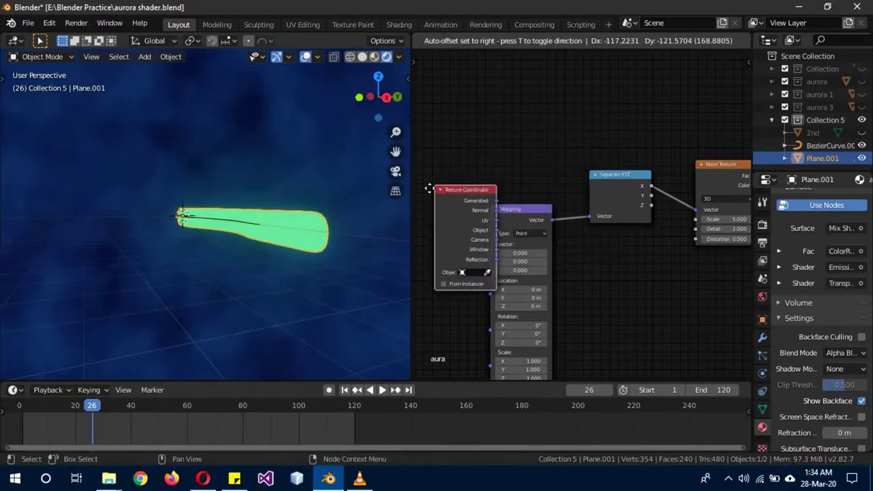
click(415, 191)
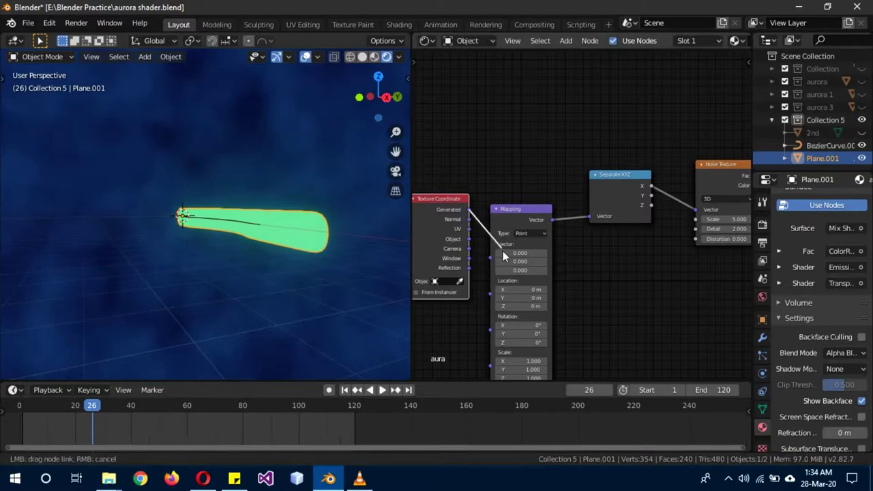
drag(468, 210, 495, 258)
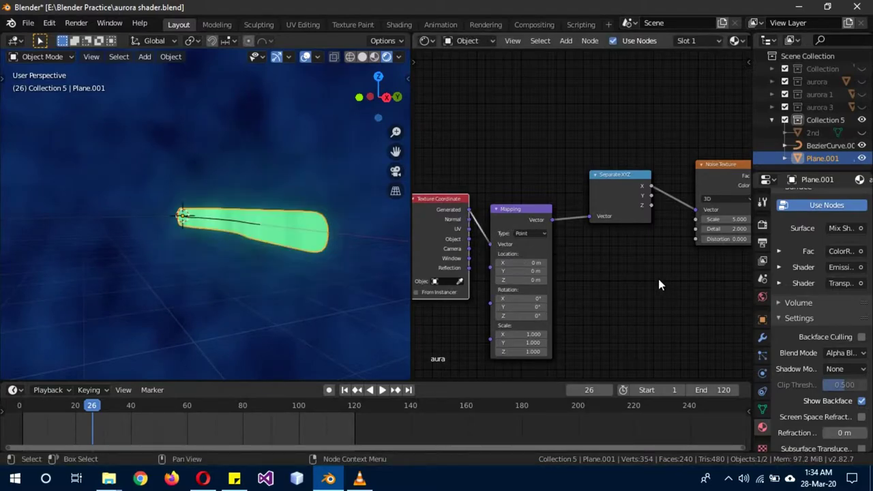
middle_drag(658, 279, 709, 274)
- Drag the Noise Texture Scale up to 16.600
middle_drag(526, 250, 581, 213)
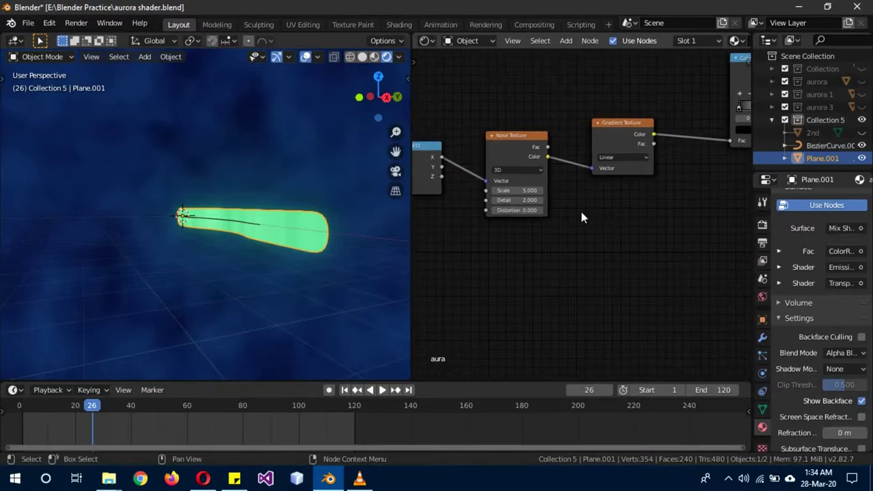
drag(539, 193, 580, 203)
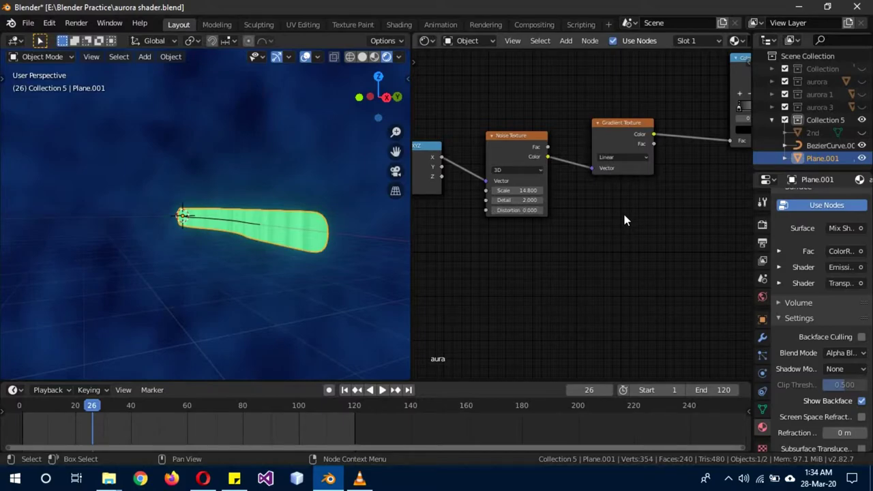
middle_drag(628, 213, 590, 221)
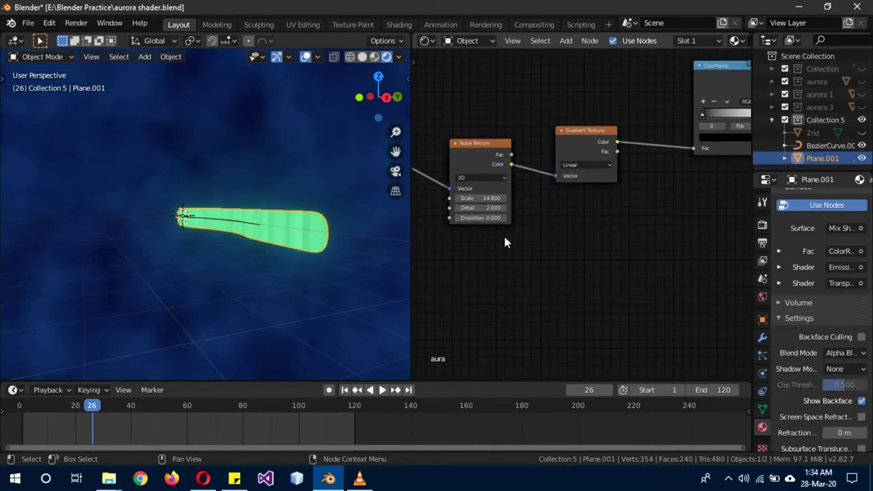
middle_drag(347, 267, 272, 214)
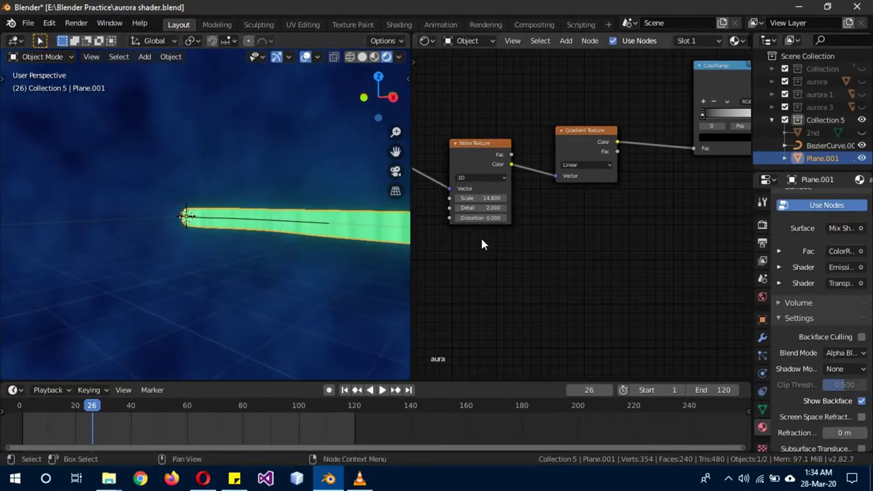
drag(479, 198, 498, 197)
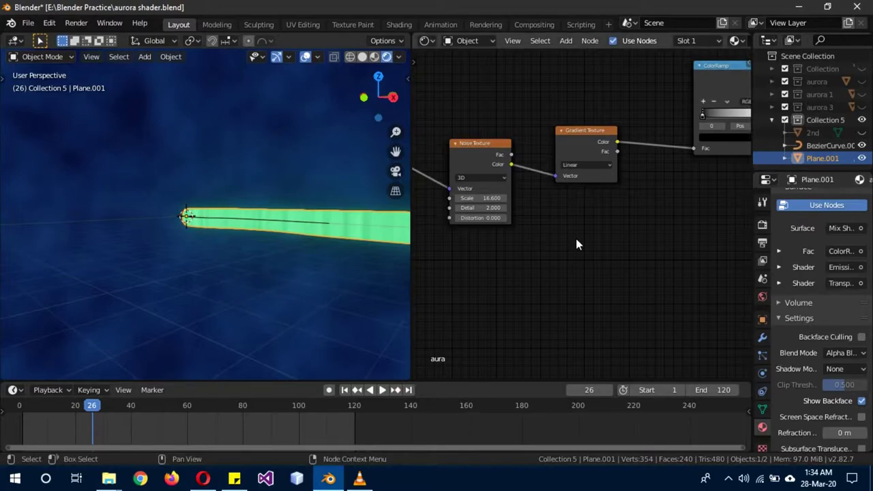
- Shift the Material Output node a little further to the right
middle_drag(613, 225, 396, 253)
middle_drag(688, 252, 535, 288)
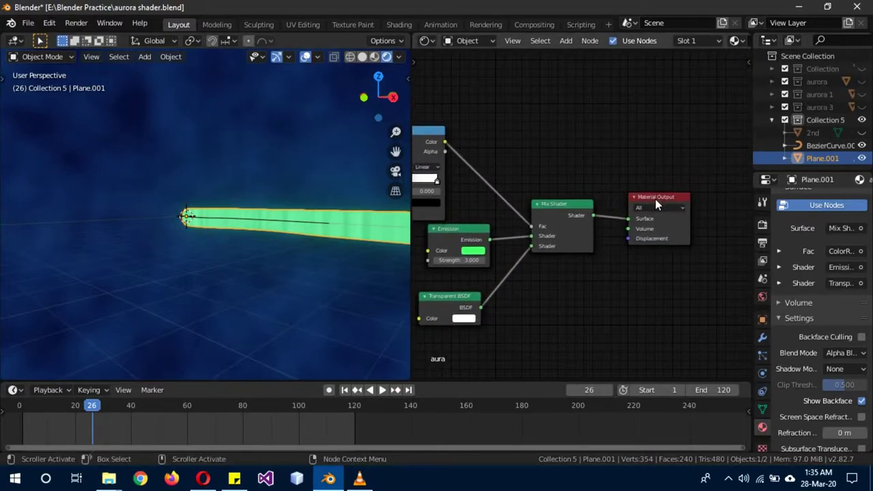
drag(655, 199, 703, 198)
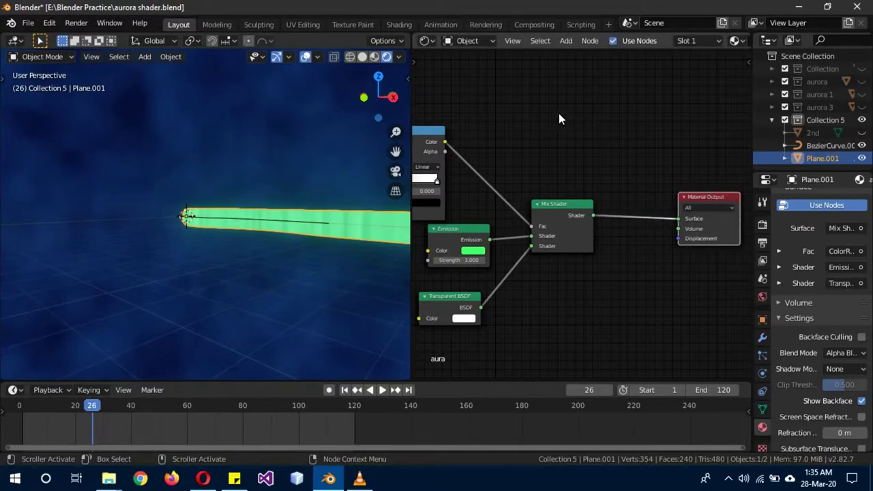
scroll(559, 120, down, 1)
scroll(549, 123, down, 2)
scroll(532, 126, down, 2)
scroll(519, 134, down, 2)
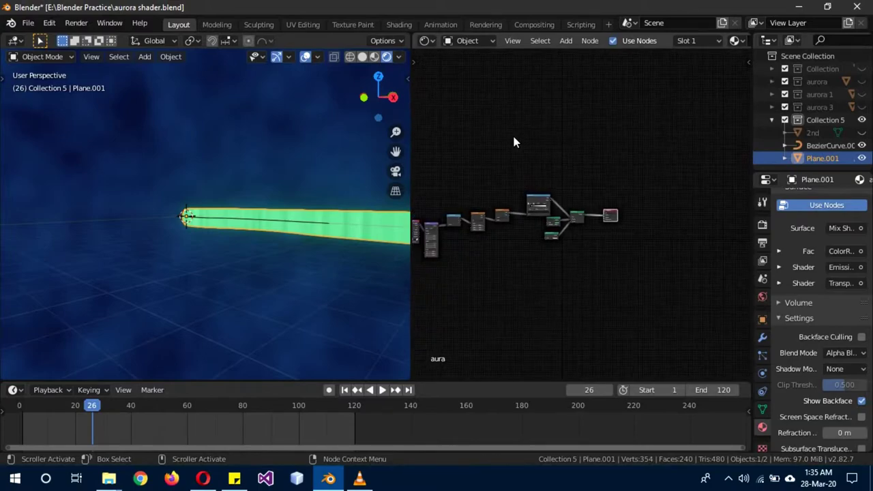
scroll(505, 143, up, 2)
scroll(518, 144, up, 3)
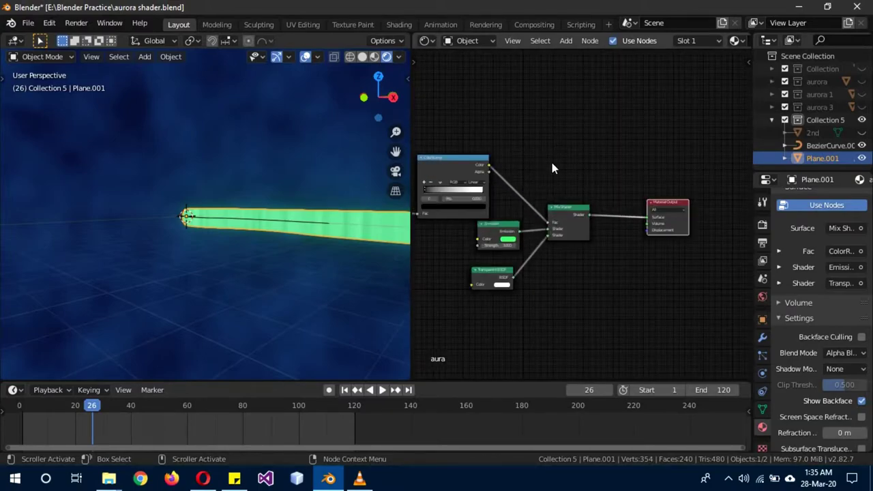
- Add a new Mix Shader and link a duplicated Transparent BSDF into it
key(shift+a)
click(568, 116)
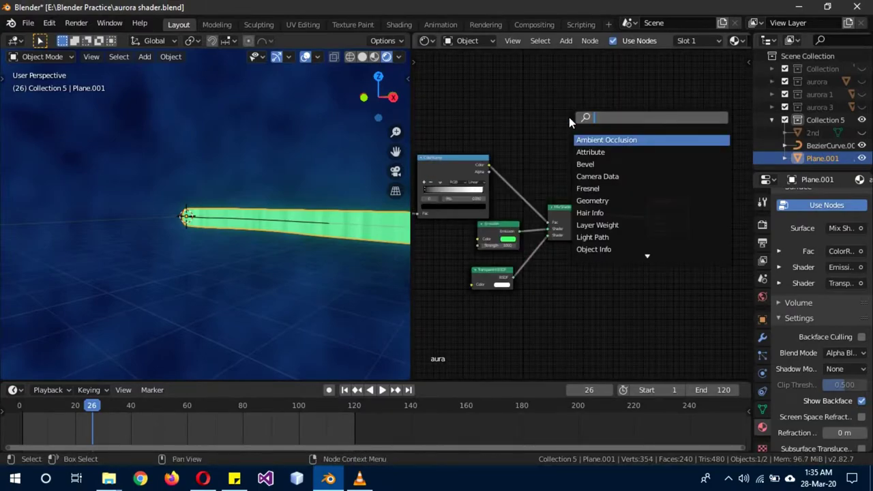
text(mix)
click(600, 139)
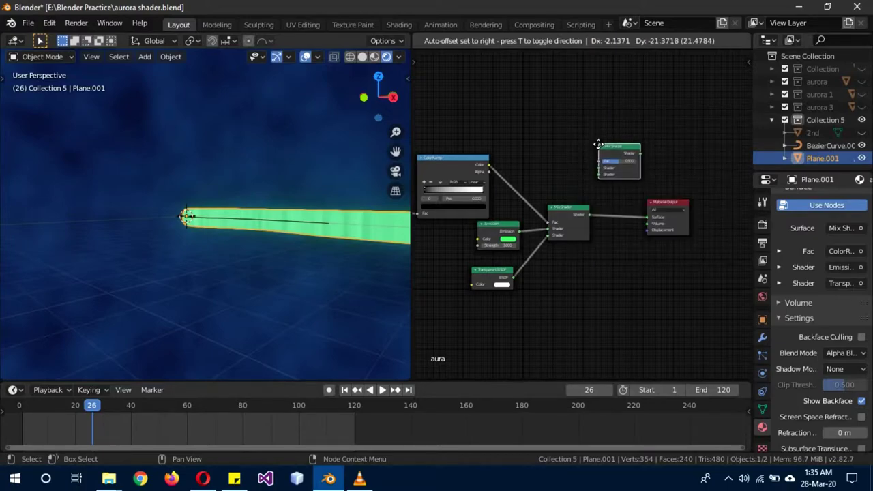
click(607, 136)
key(shift+d)
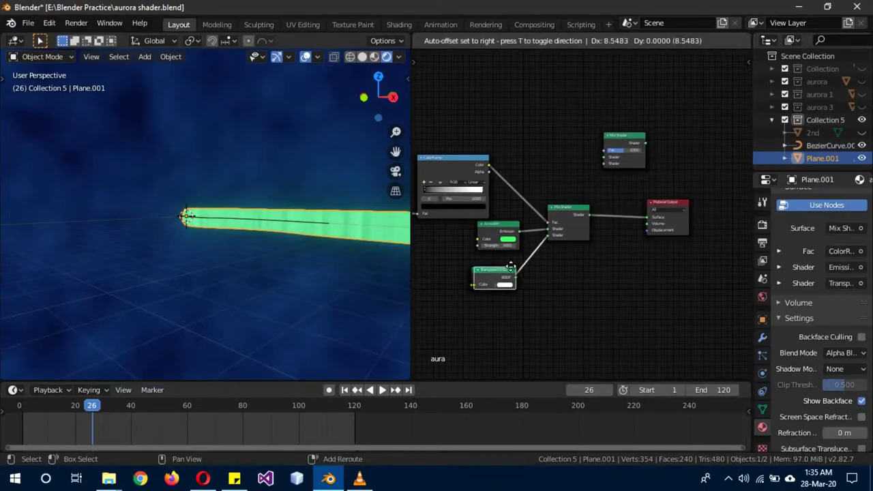
click(571, 182)
drag(573, 178, 603, 164)
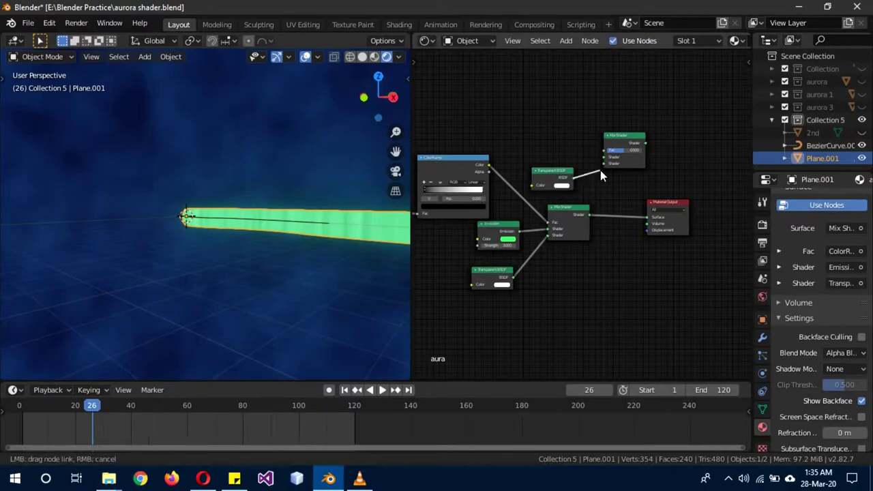
- Duplicate the ColorRamp above the original and slide its right stop inward for dark bands
click(458, 165)
key(shift+d)
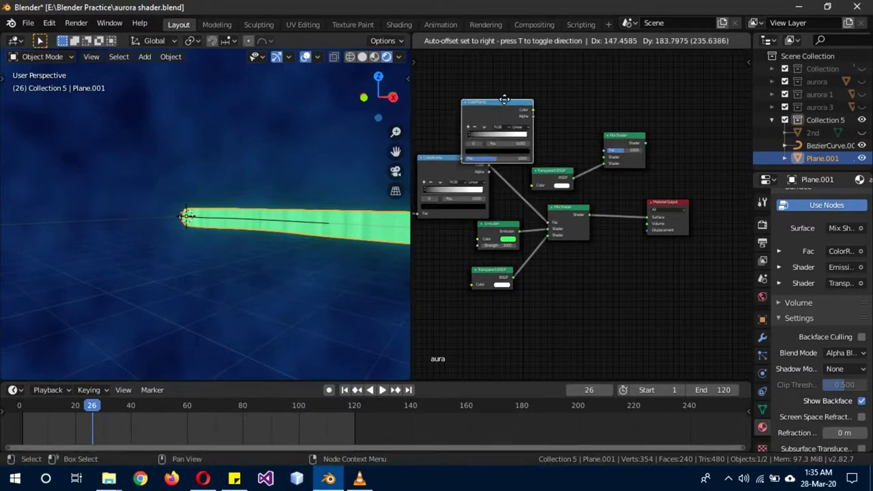
click(506, 84)
drag(483, 195, 467, 197)
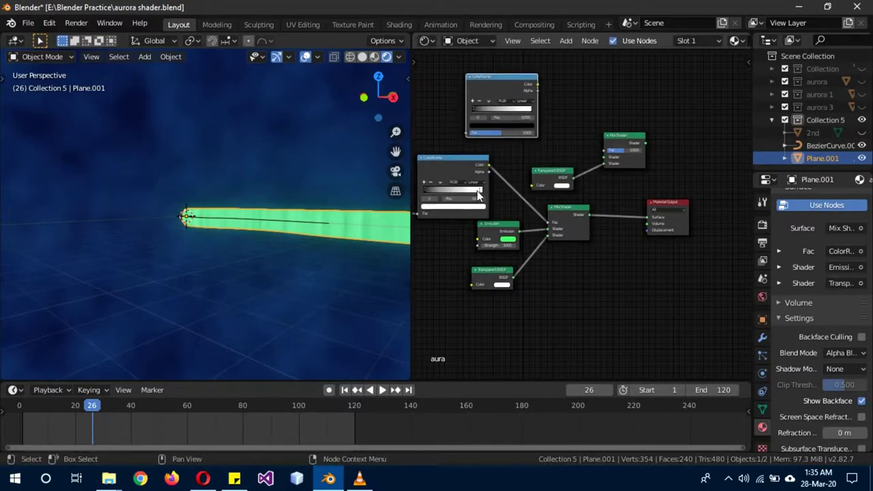
click(334, 259)
mouse_move(334, 259)
middle_down()
mouse_move(283, 266)
mouse_move(320, 261)
middle_up()
scroll(322, 261, up, 2)
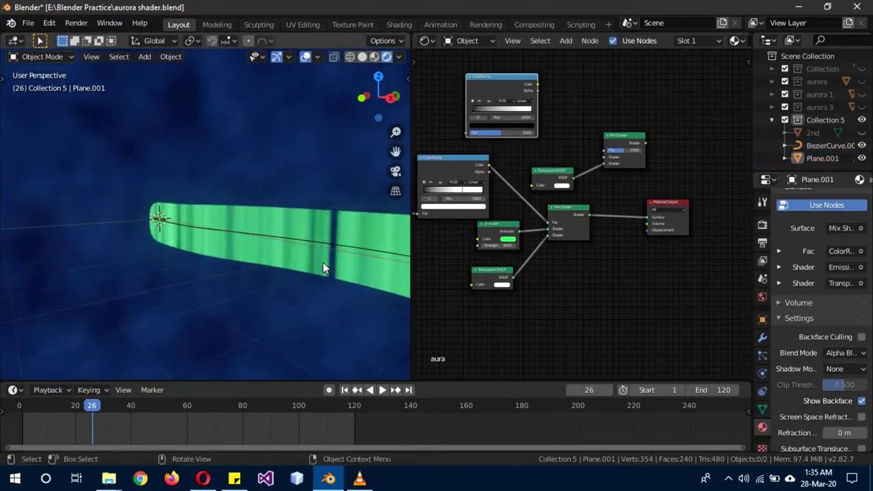
middle_drag(433, 281, 637, 277)
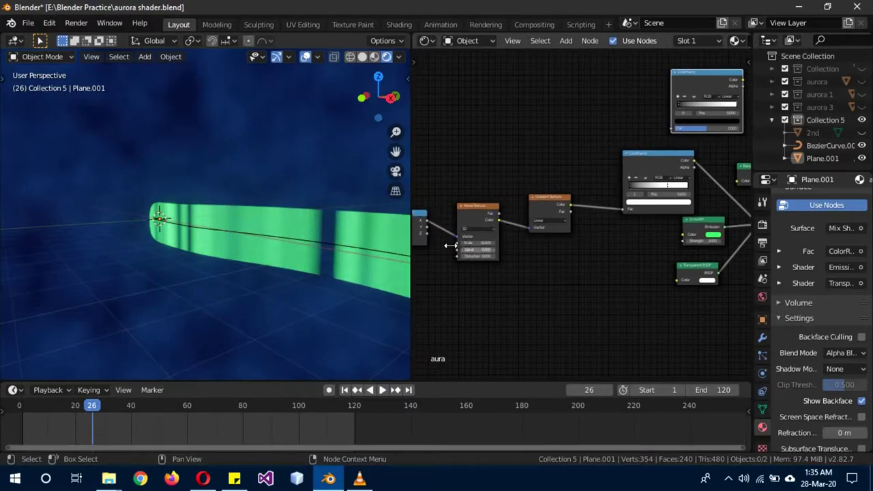
- Set the Noise Texture Scale to 13.000
scroll(522, 295, up, 2)
middle_drag(443, 275, 535, 259)
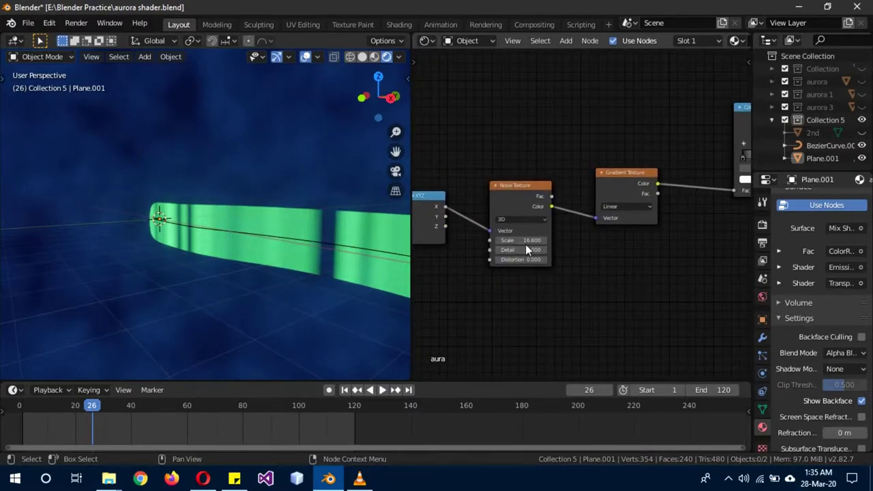
drag(525, 250, 490, 240)
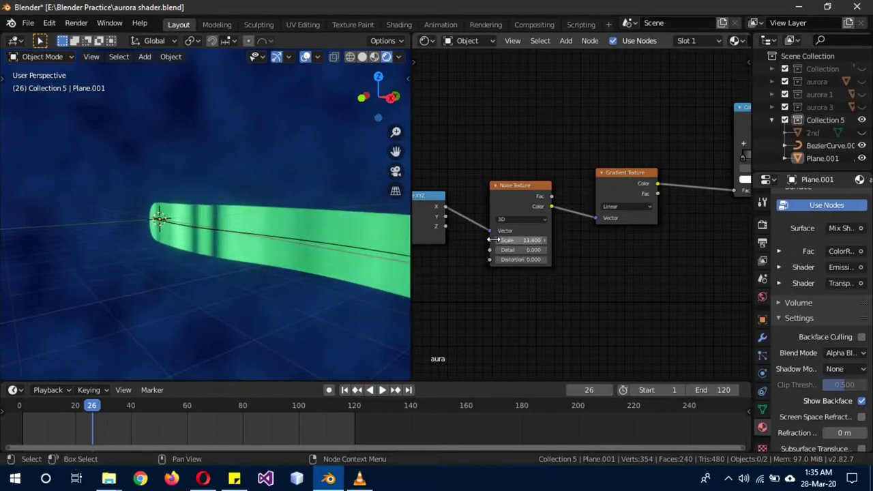
click(526, 240)
text(1.5)
key(Return)
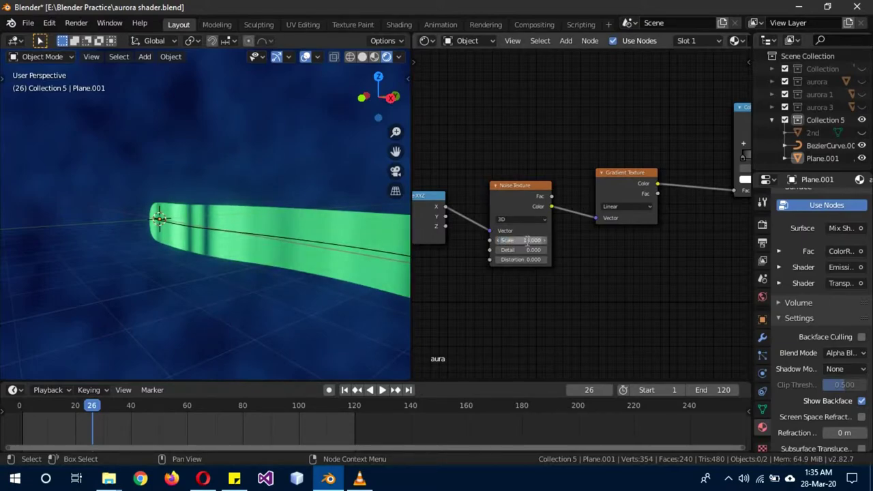
drag(526, 240, 560, 180)
- Set the Noise Texture Detail to 2 and check the finer streaks on the ribbon
middle_drag(662, 256, 625, 253)
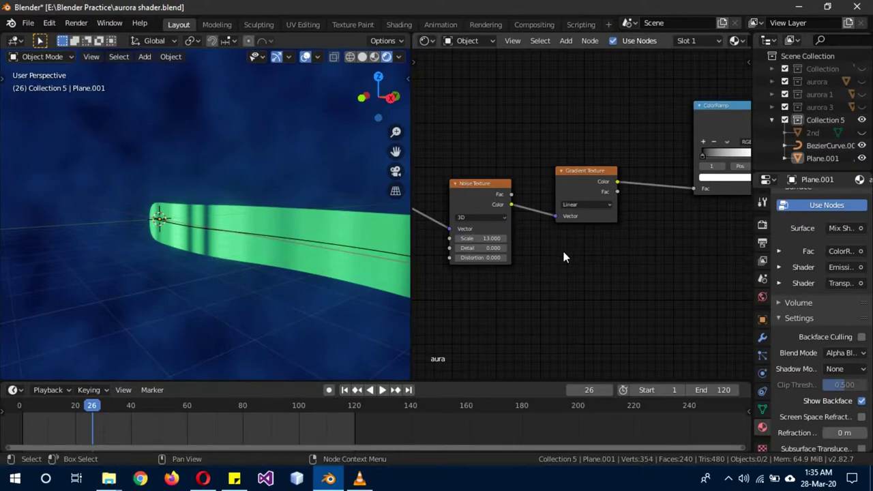
click(488, 248)
text(2)
key(Return)
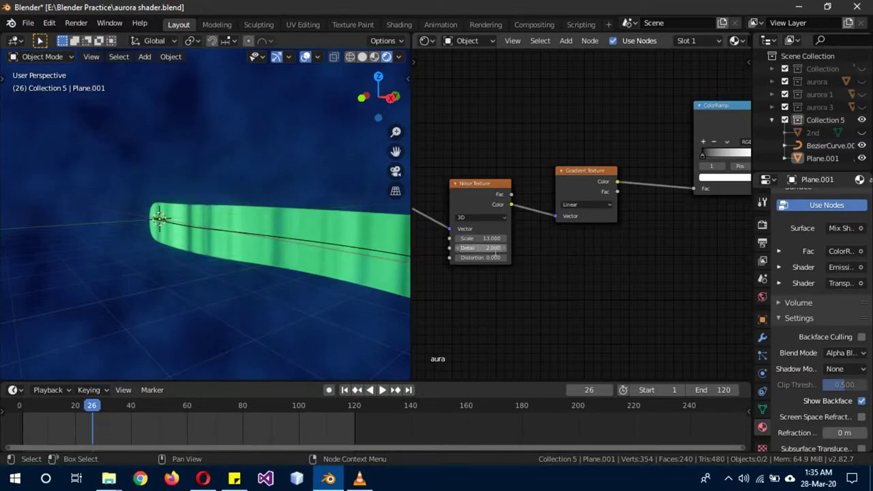
middle_drag(302, 298, 338, 284)
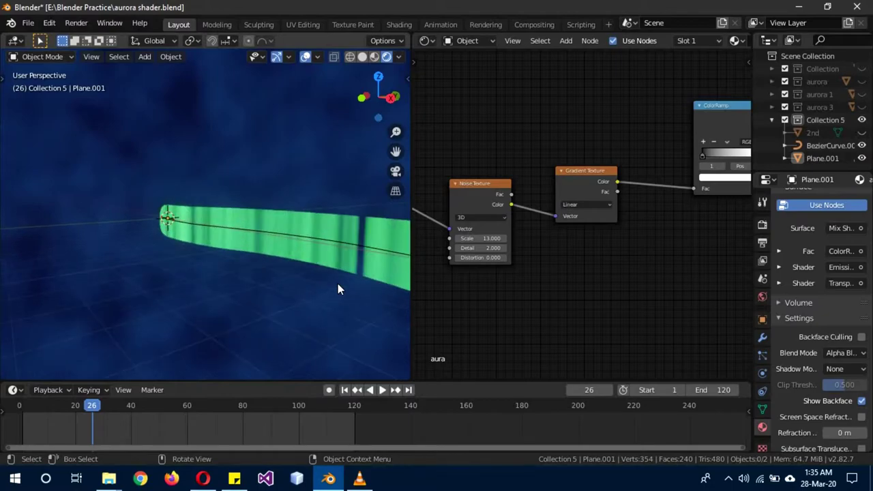
- Push the ColorRamp's white stop right to about 0.72 to fade the dark stripes
middle_drag(599, 268, 547, 206)
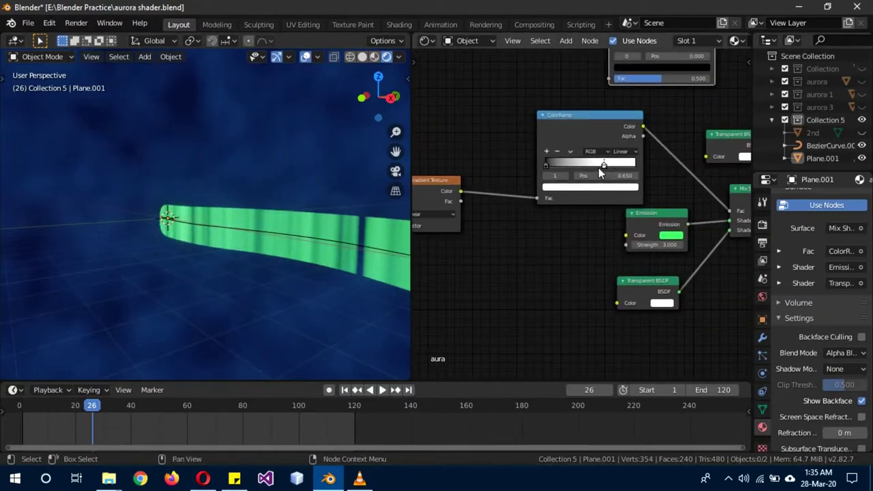
drag(604, 164, 610, 165)
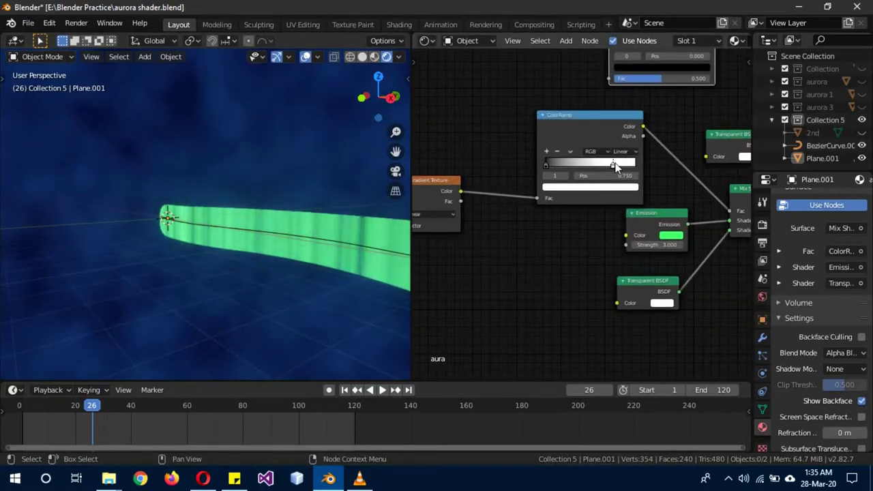
middle_drag(612, 163, 491, 129)
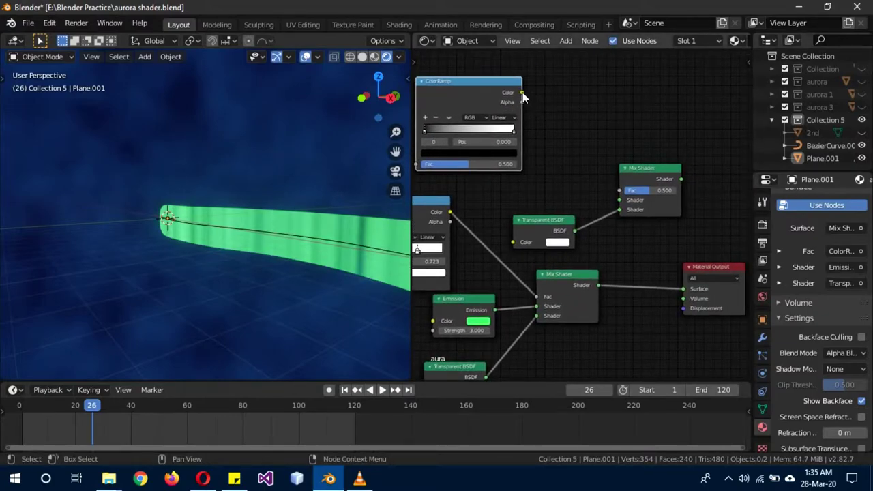
- Wire the copied ColorRamp into the upper Mix Shader's Fac, feeding Material Output and the emission mix
drag(521, 92, 619, 190)
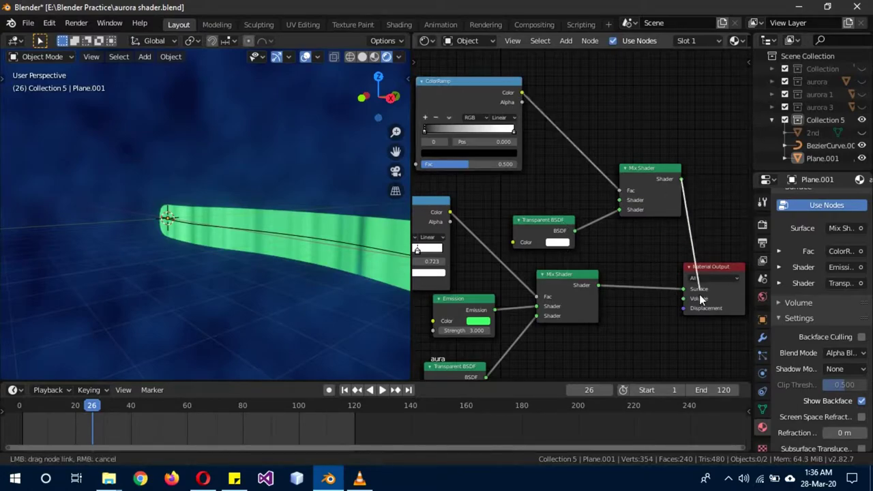
drag(680, 178, 683, 288)
drag(597, 285, 619, 200)
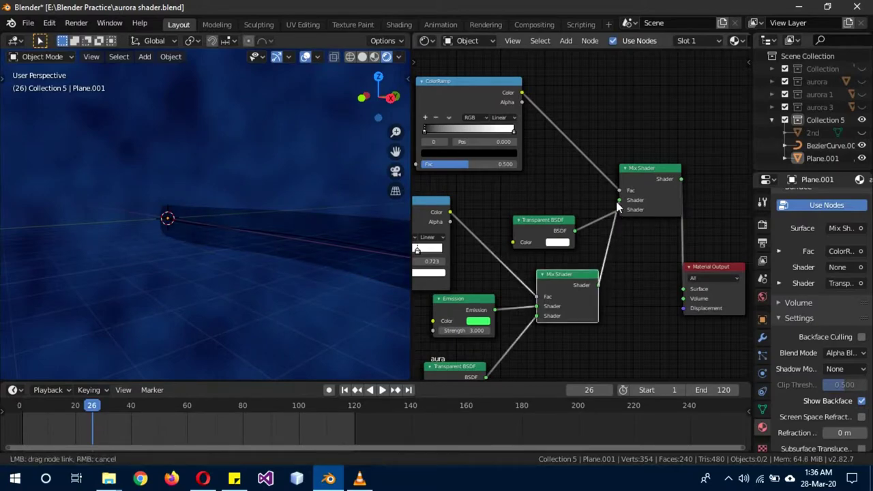
middle_drag(494, 186, 604, 201)
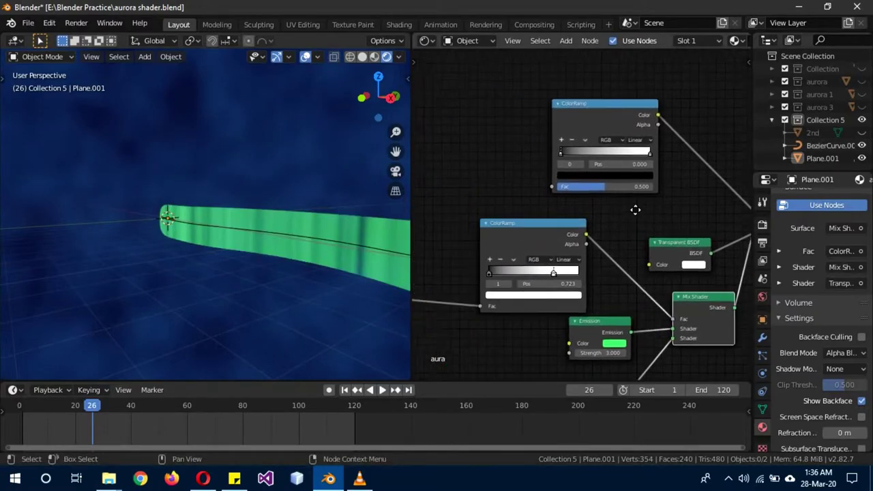
scroll(514, 195, down, 2)
mouse_move(516, 204)
middle_down()
mouse_move(515, 143)
mouse_move(628, 137)
middle_up()
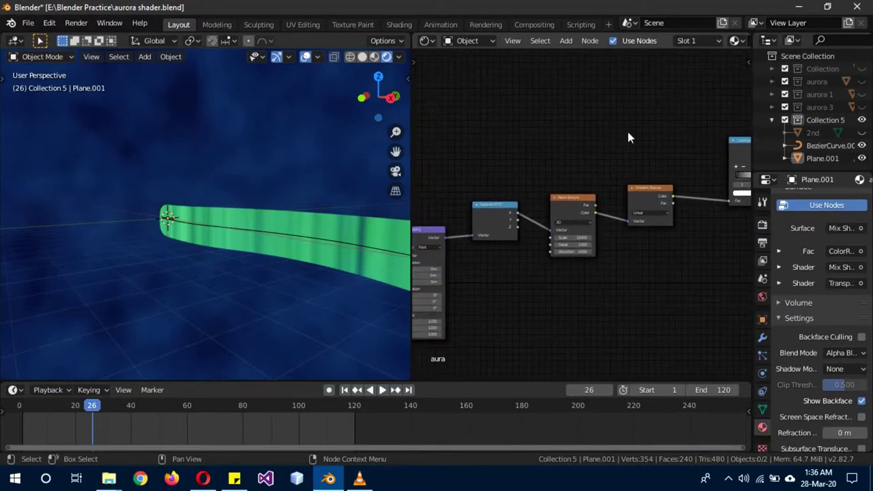
- Duplicate the Separate XYZ and Gradient Texture pair and link the Mapping Vector into it
click(639, 198)
shift+click(480, 210)
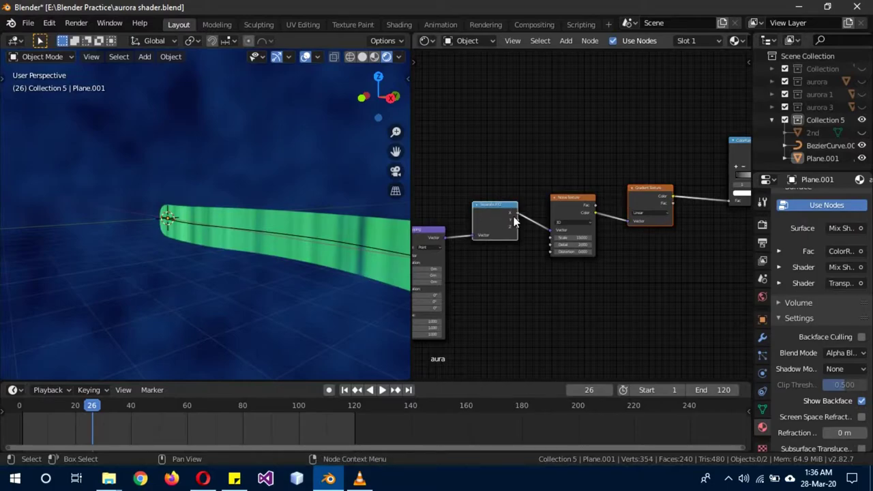
key(shift+d)
click(659, 130)
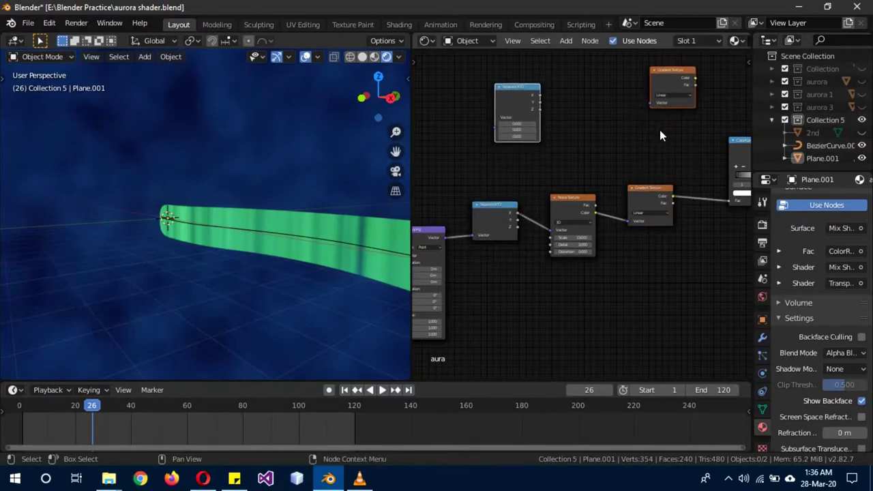
middle_drag(660, 130, 621, 172)
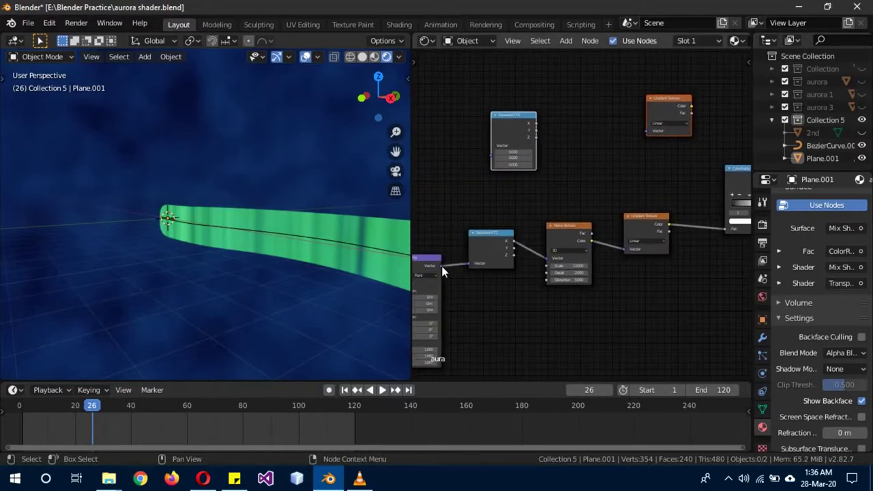
drag(442, 267, 491, 146)
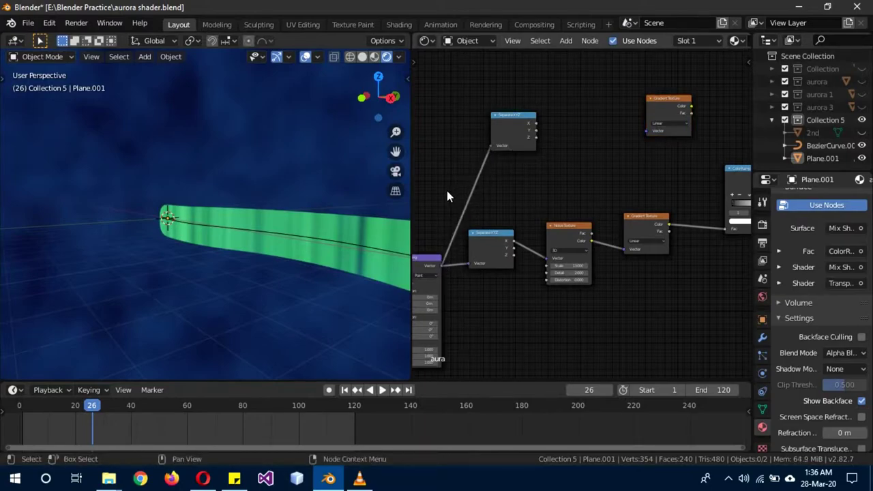
middle_drag(446, 191, 530, 240)
drag(530, 240, 538, 119)
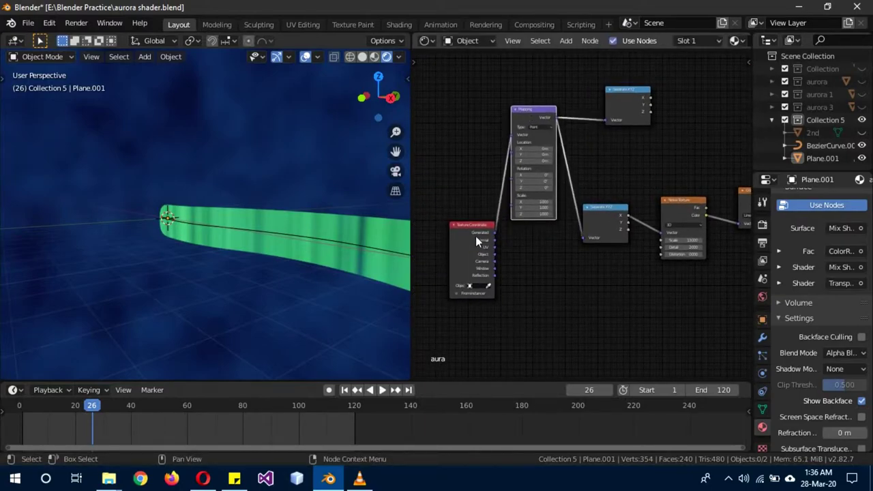
drag(475, 236, 454, 140)
mouse_move(642, 167)
middle_down()
mouse_move(487, 218)
mouse_move(430, 209)
middle_up()
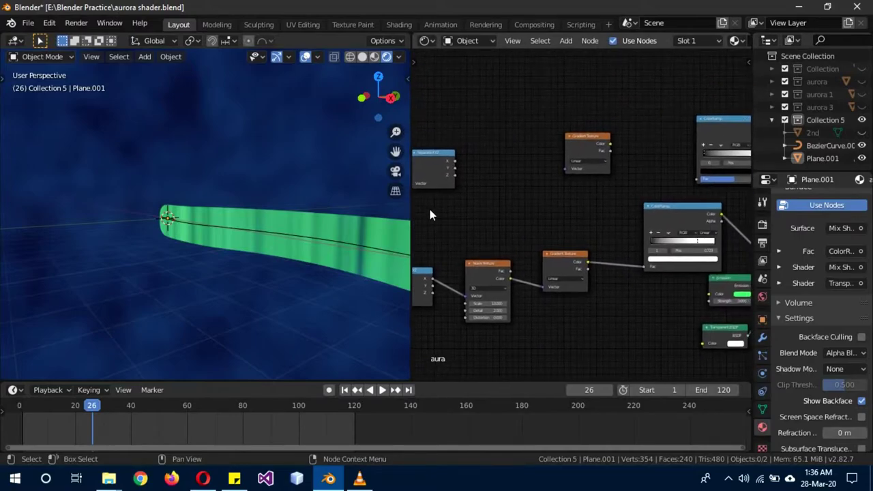
- Connect X to the new Gradient Texture and its Color to the upper ColorRamp Fac
drag(454, 161, 571, 169)
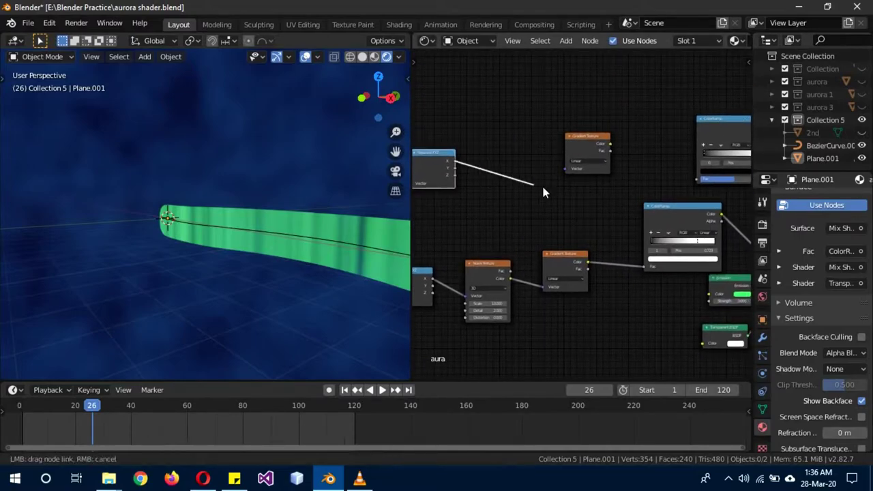
drag(609, 143, 694, 182)
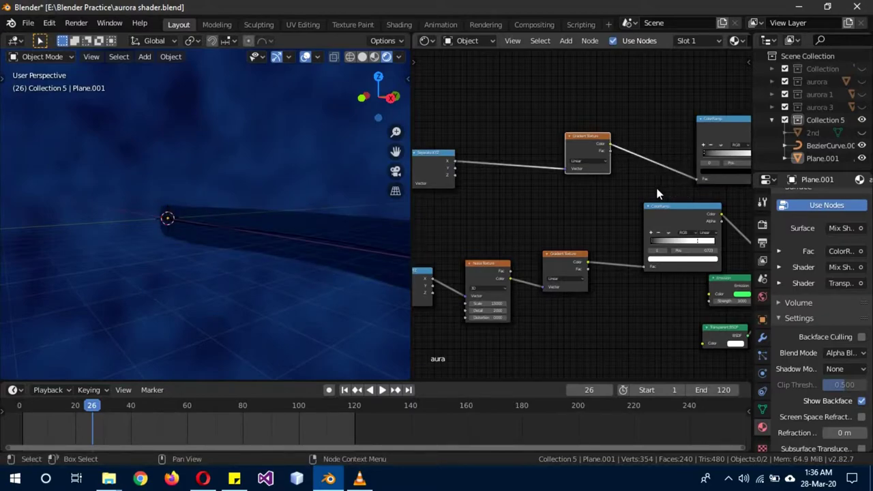
middle_drag(655, 190, 480, 185)
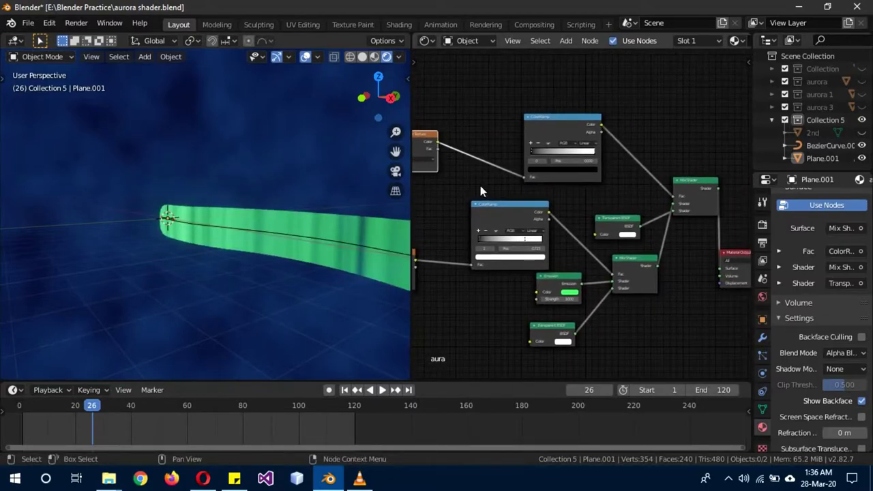
middle_drag(280, 300, 302, 296)
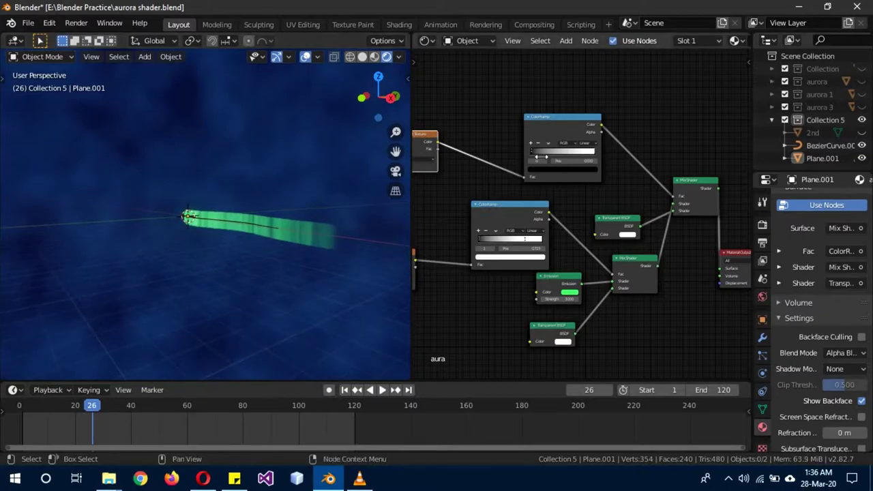
scroll(583, 186, up, 2)
scroll(572, 187, up, 1)
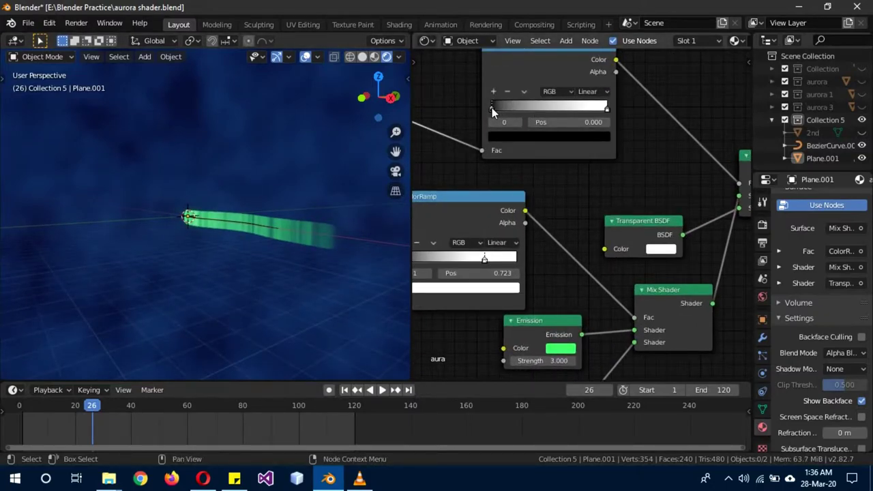
- Adjust the transparency ramp's stops and swap the upper Mix Shader's shader inputs
drag(492, 108, 481, 106)
mouse_move(607, 109)
mouse_down()
mouse_move(576, 109)
mouse_move(584, 110)
mouse_up()
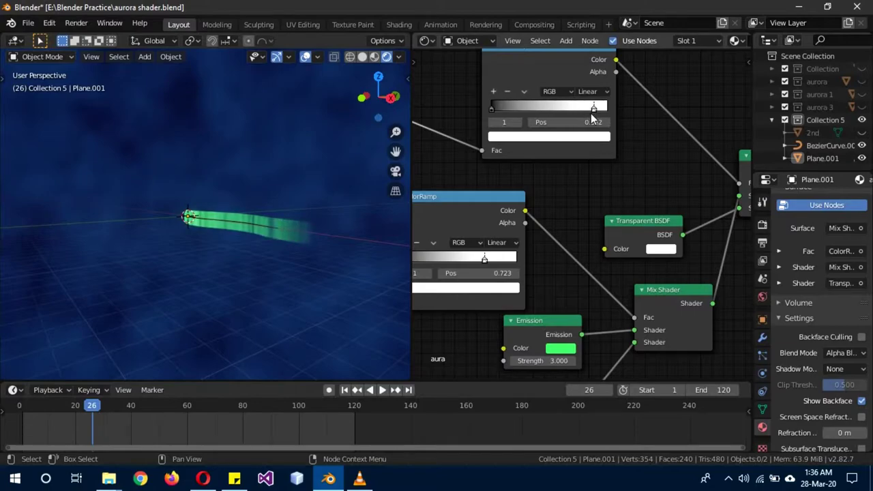
middle_drag(684, 179, 639, 179)
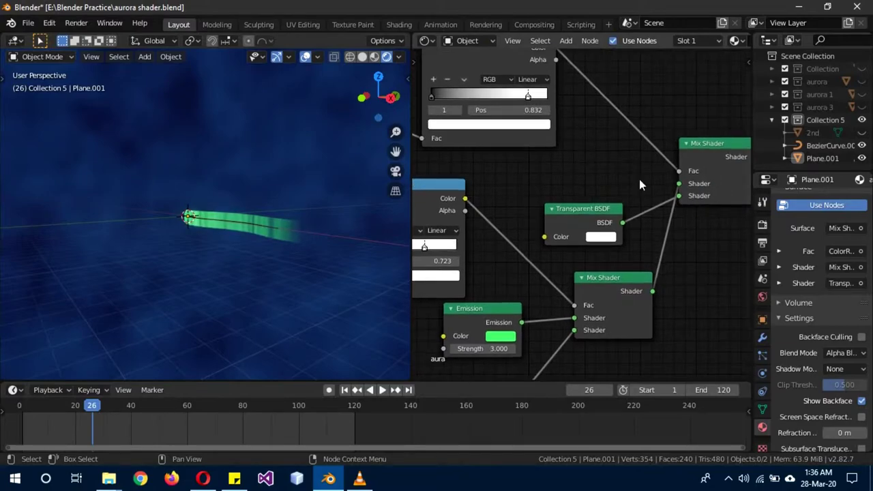
mouse_move(681, 184)
mouse_down()
mouse_move(677, 198)
mouse_move(685, 197)
mouse_up()
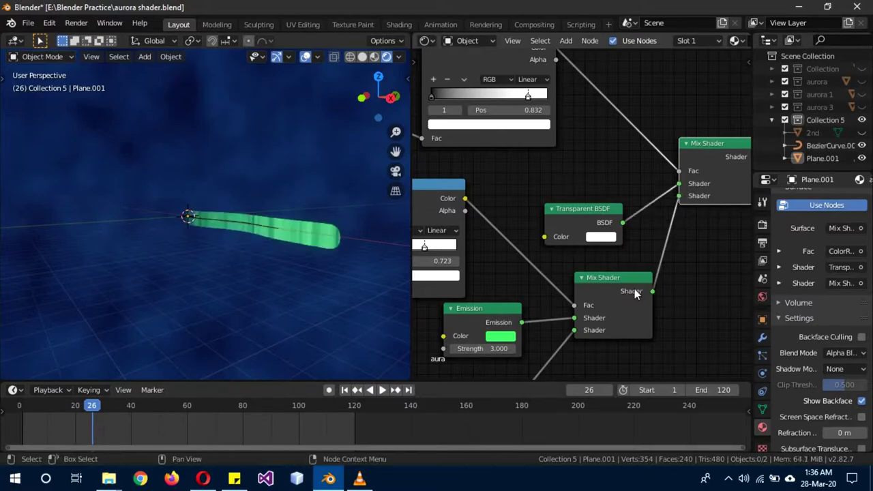
- Make the ColorRamp black–white–black with stops at 0.041, 0.359 and 1.0
drag(528, 96, 489, 94)
click(433, 96)
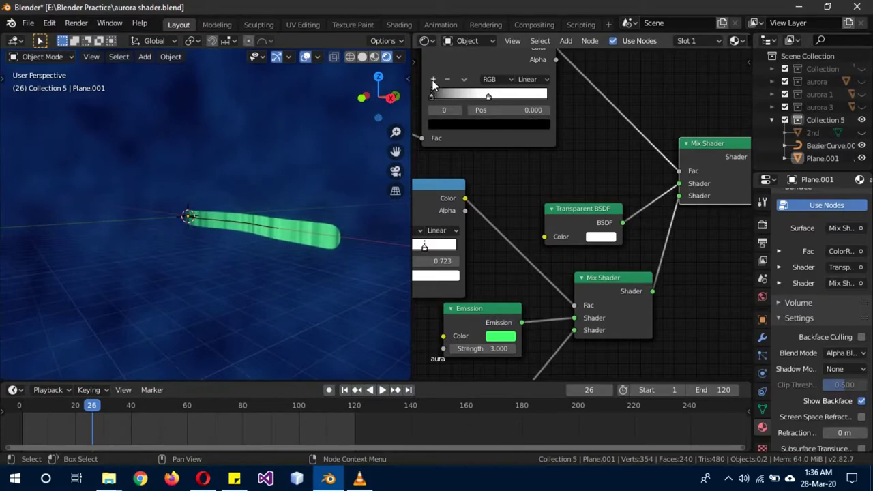
click(432, 79)
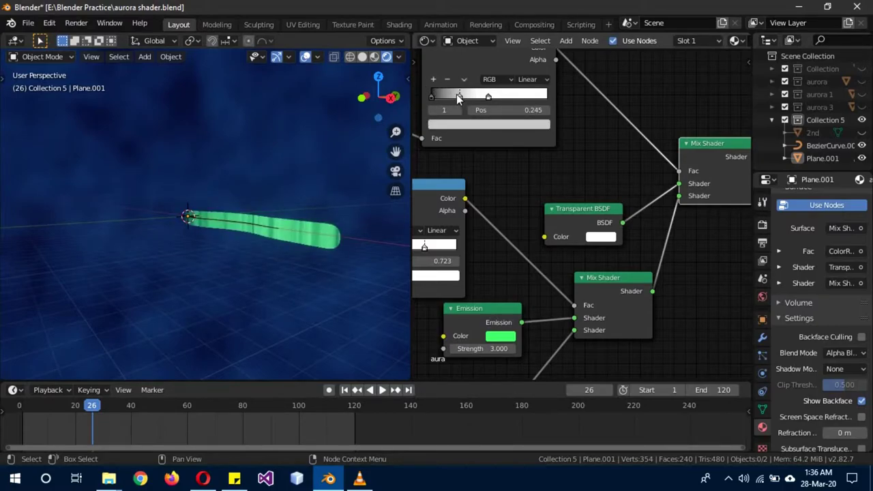
drag(457, 94, 561, 108)
click(535, 122)
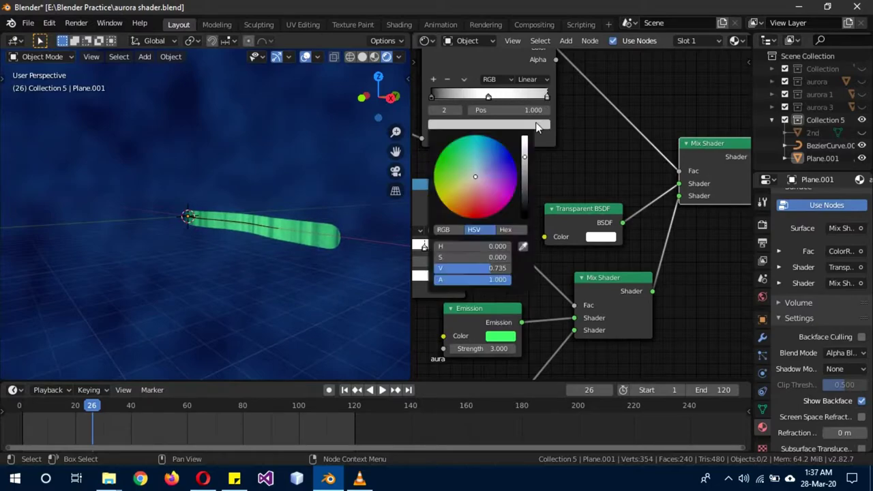
drag(525, 166, 515, 290)
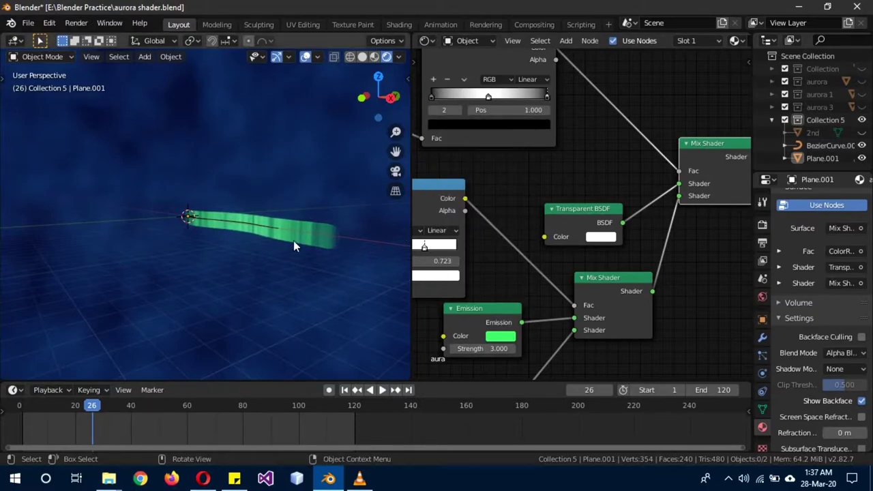
click(486, 97)
drag(487, 96, 457, 97)
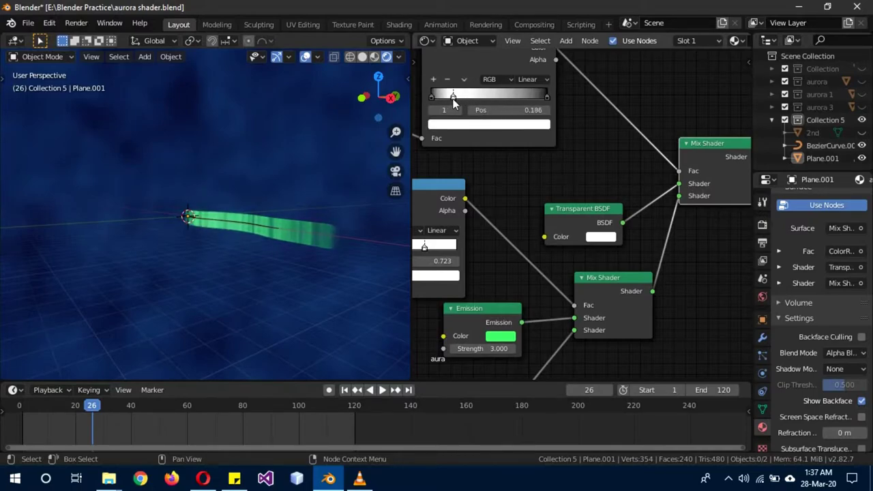
drag(432, 99, 438, 97)
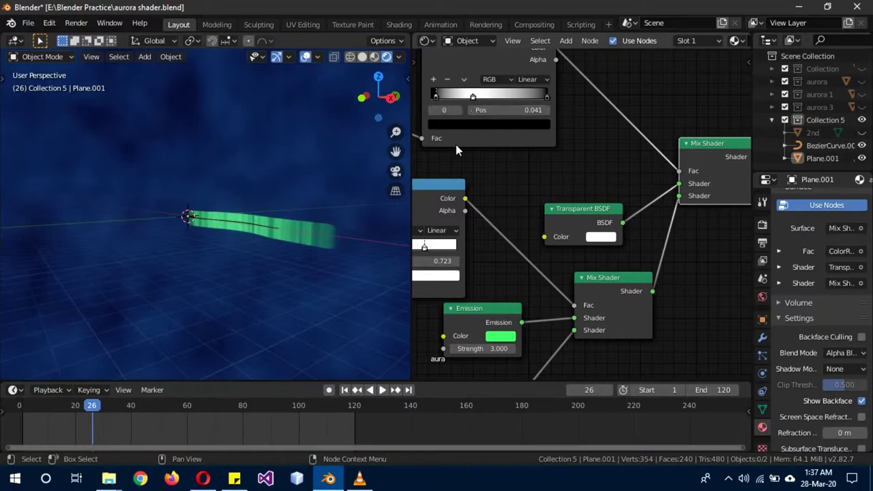
click(365, 482)
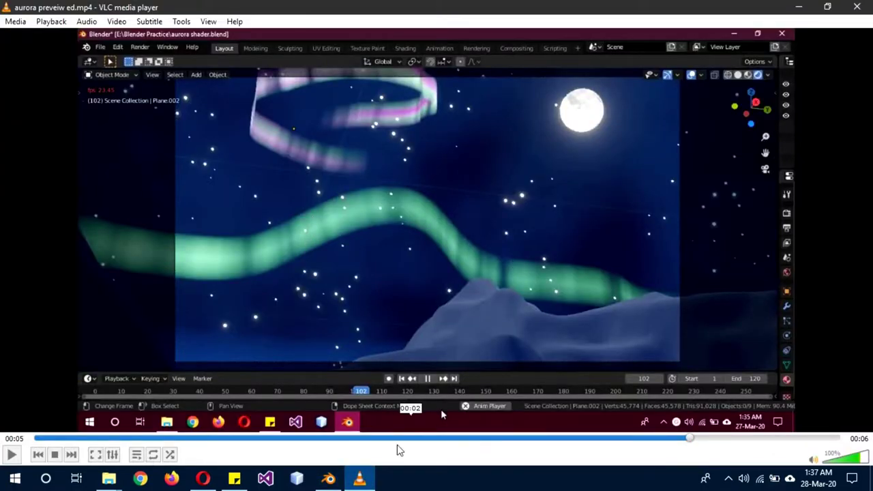
click(361, 481)
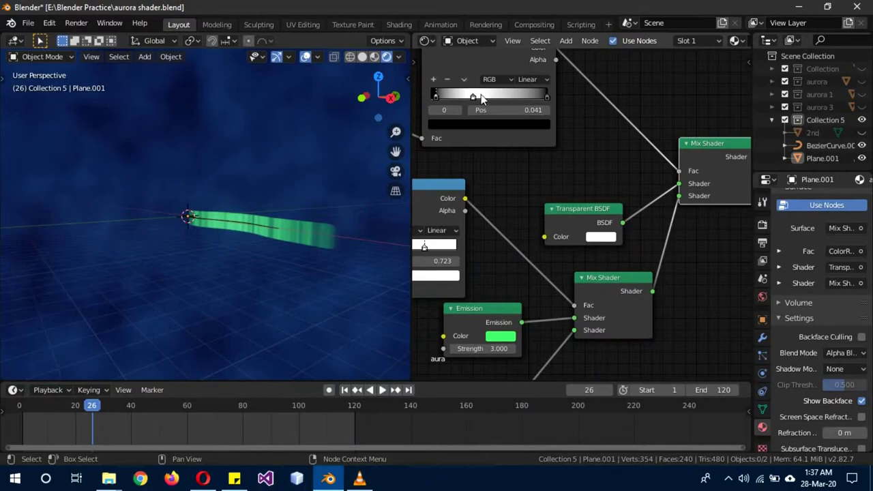
- Reshape the ramp stops to shorten the aurora's glow and preview playback
drag(473, 99, 453, 97)
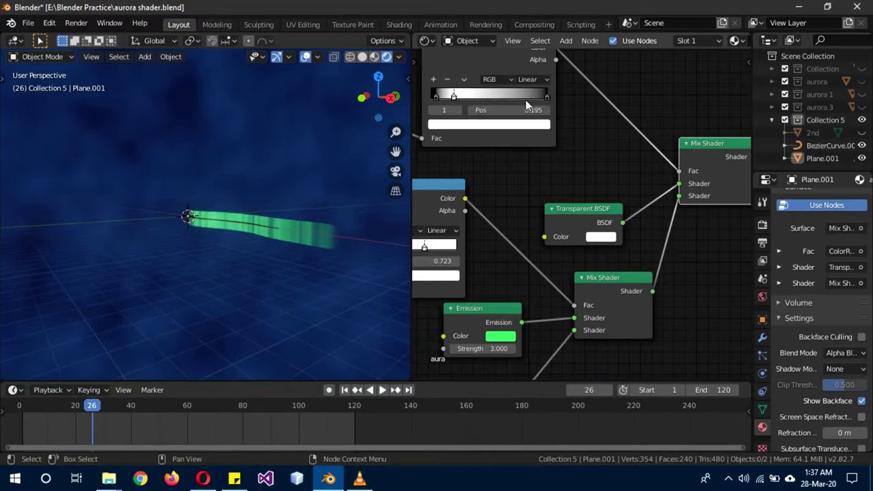
drag(546, 97, 467, 96)
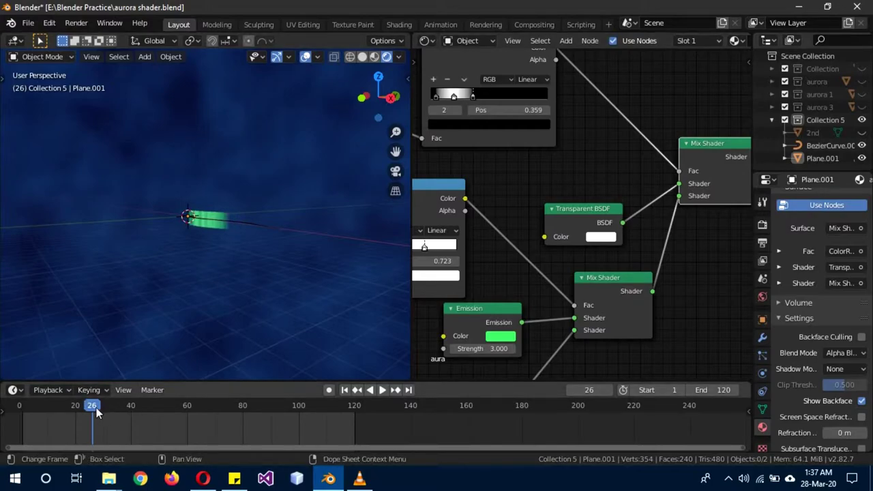
key(shift+ctrl+space)
key(space)
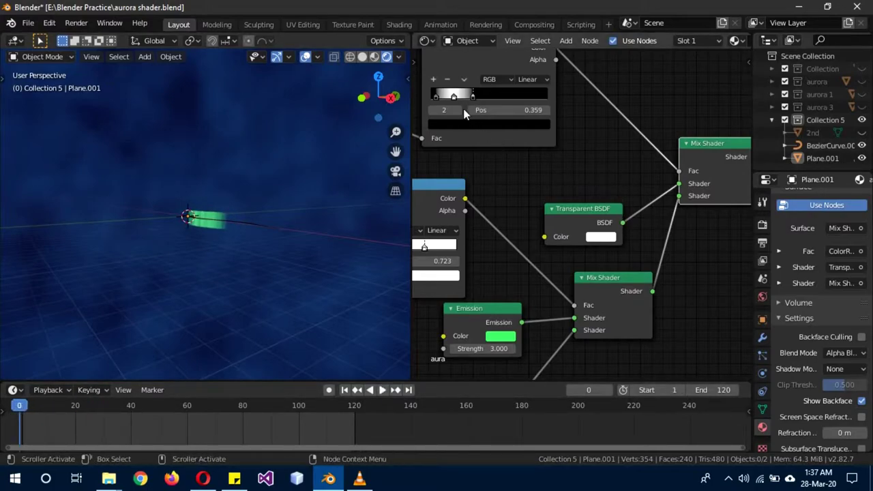
mouse_move(454, 96)
mouse_down()
mouse_move(444, 96)
mouse_move(457, 97)
mouse_up()
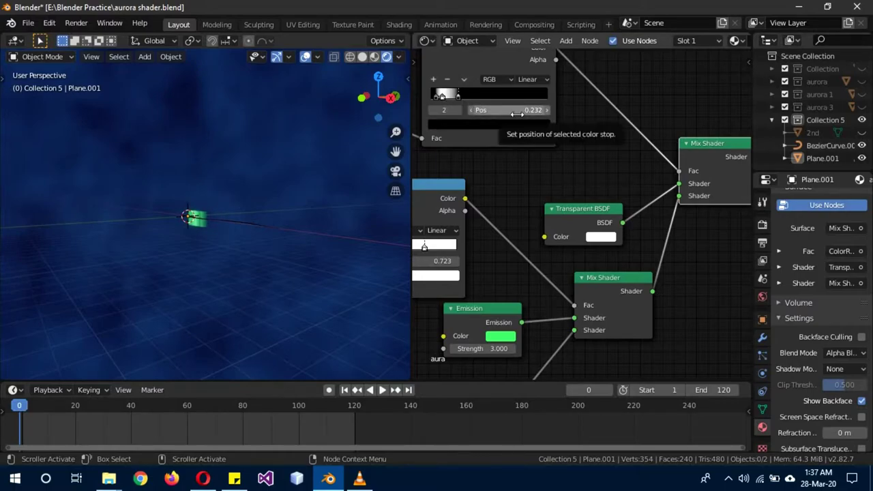
- Keyframe the stop position at 0.232 on frame 0 and 1.000 on frame 60, then play
key(i)
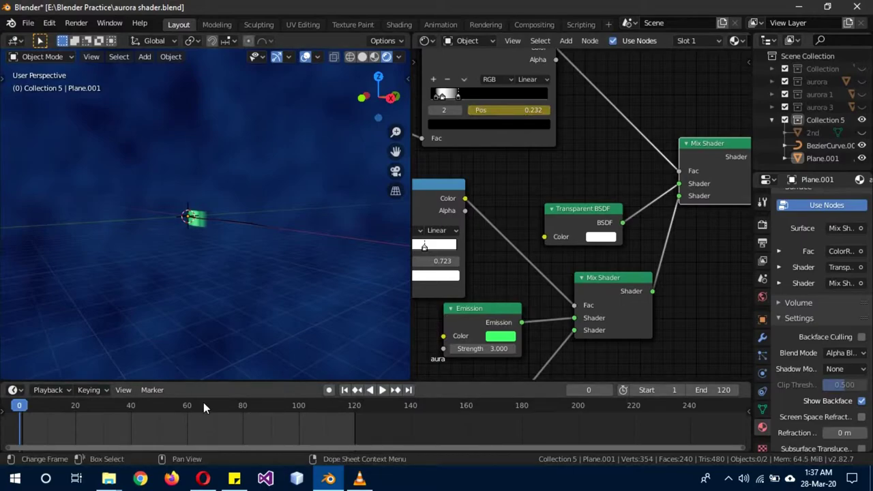
click(186, 405)
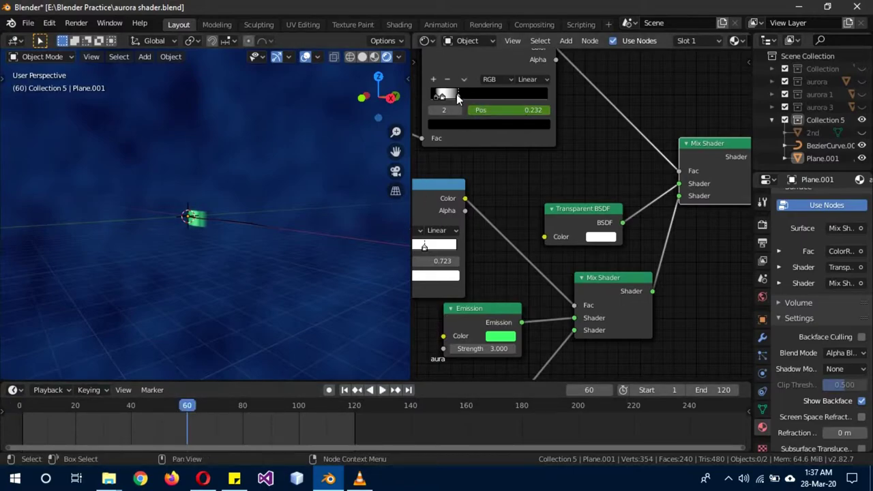
drag(456, 94, 590, 114)
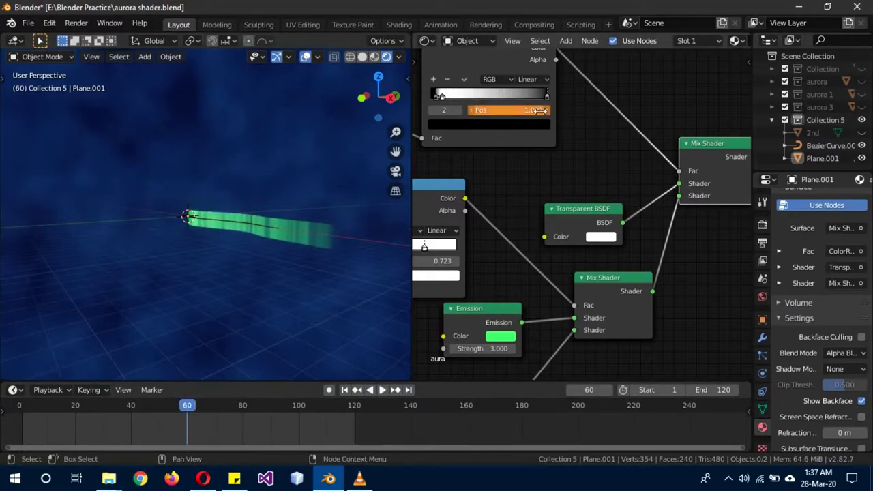
key(i)
key(shift+Left)
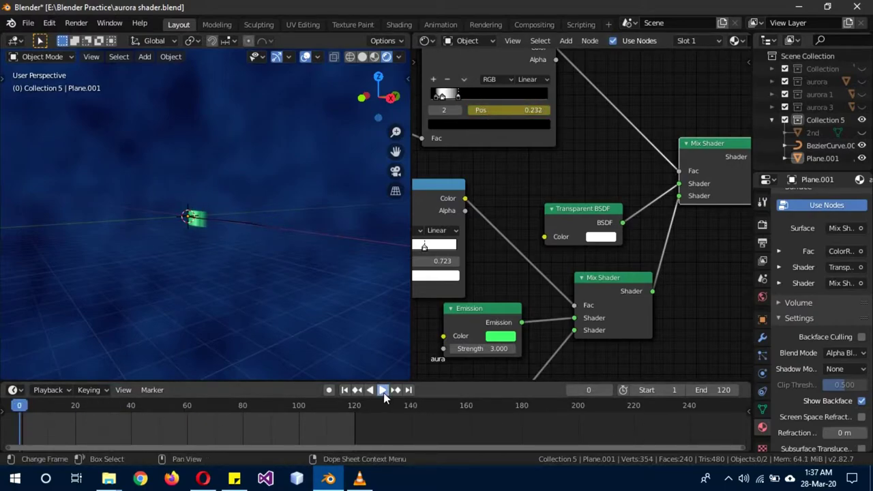
click(382, 390)
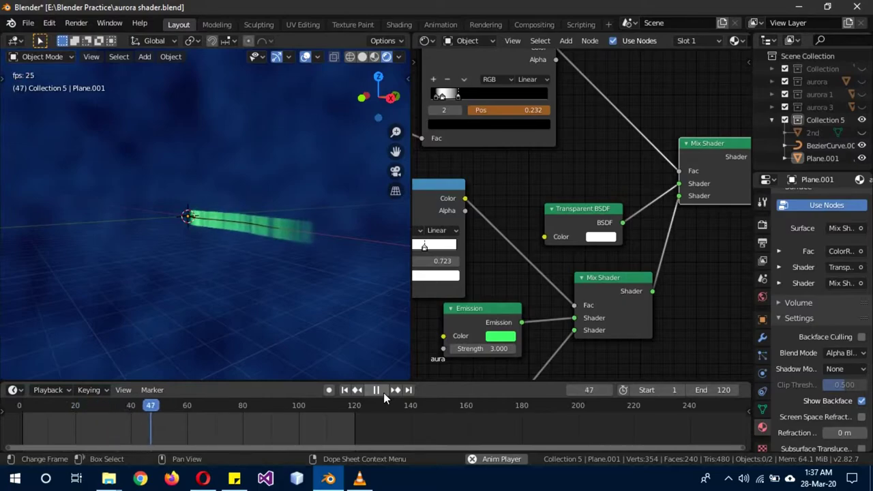
click(383, 391)
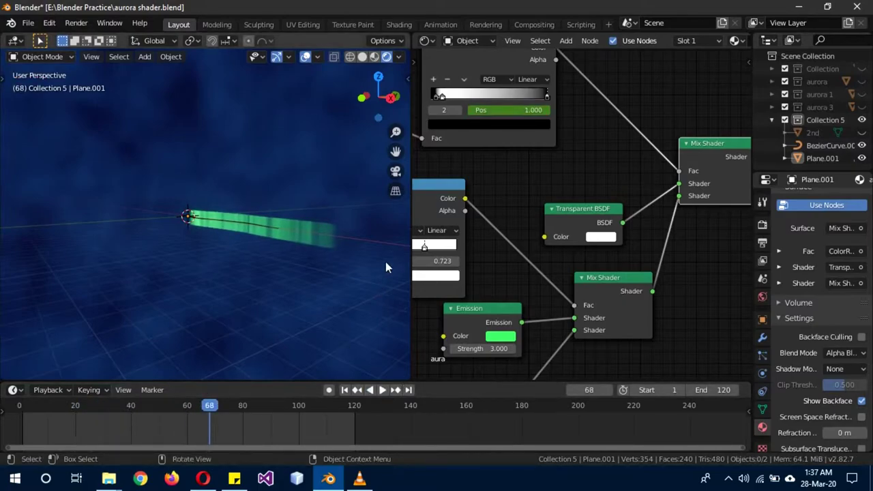
- Clear the keyframes from the ColorRamp stop position
right_click(508, 110)
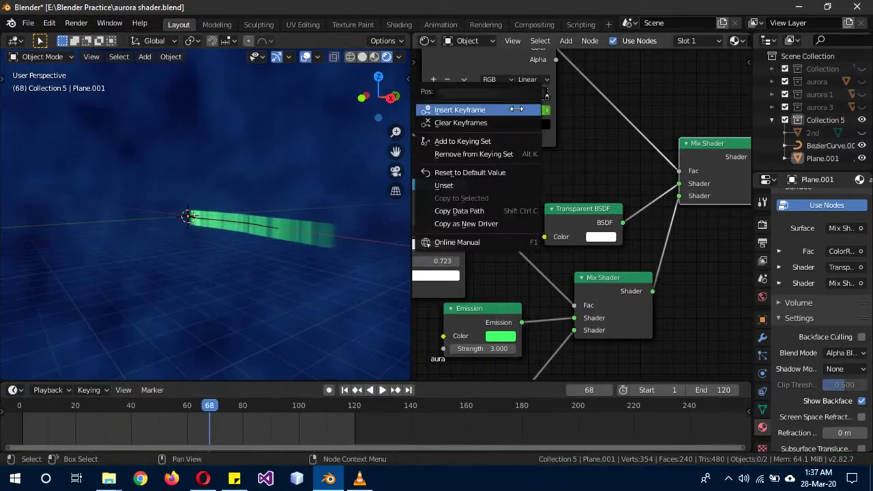
click(503, 120)
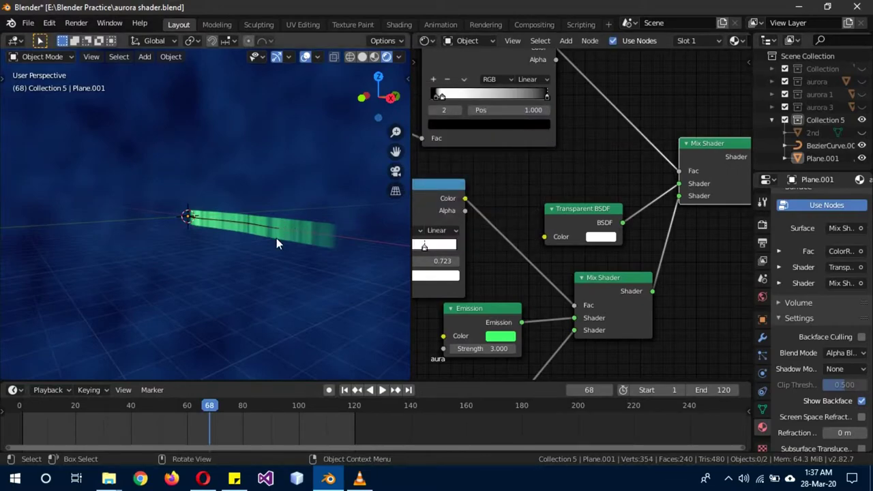
scroll(547, 170, down, 3)
scroll(547, 170, down, 2)
- Move the ColorRamp and the small green shader node up to make room
scroll(549, 178, down, 2)
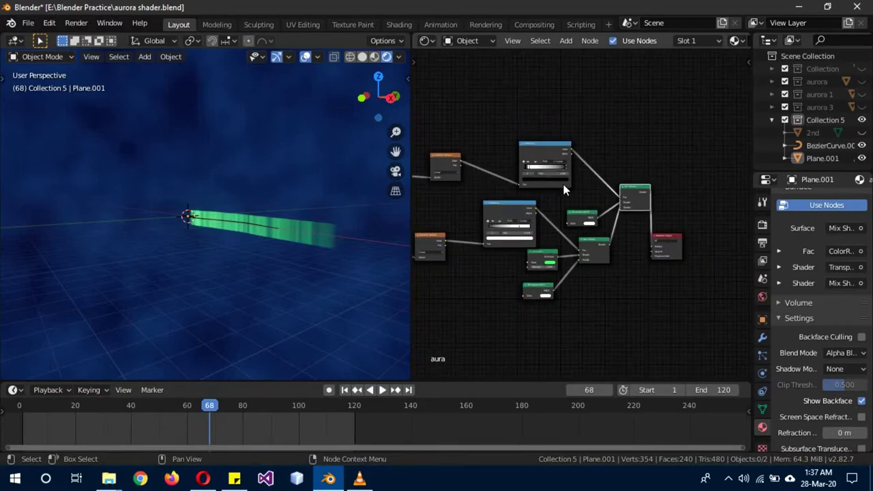
scroll(449, 187, down, 1)
mouse_move(545, 163)
mouse_down()
mouse_move(625, 194)
mouse_move(609, 191)
mouse_up()
drag(583, 222, 566, 188)
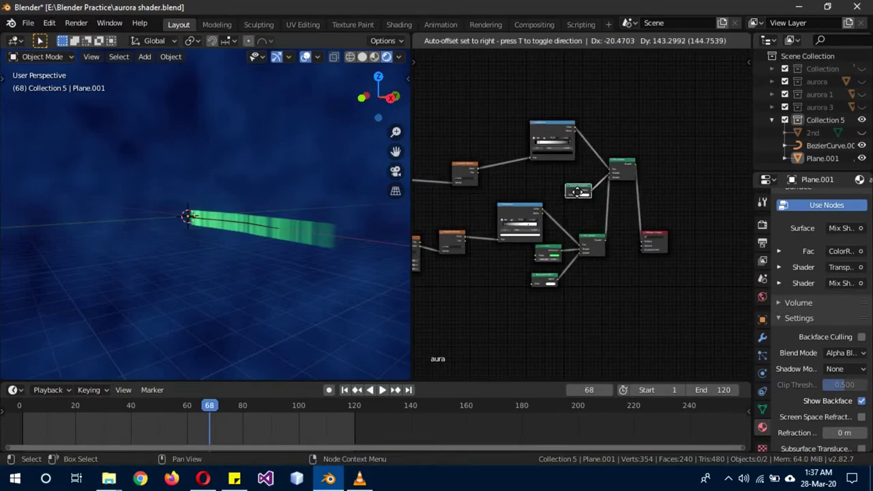
- Duplicate the gradient, ColorRamp and Mix Shader chain above and connect it to the raised Material Output
mouse_move(622, 113)
mouse_down()
mouse_move(528, 182)
mouse_move(464, 181)
mouse_up()
key(shift+d)
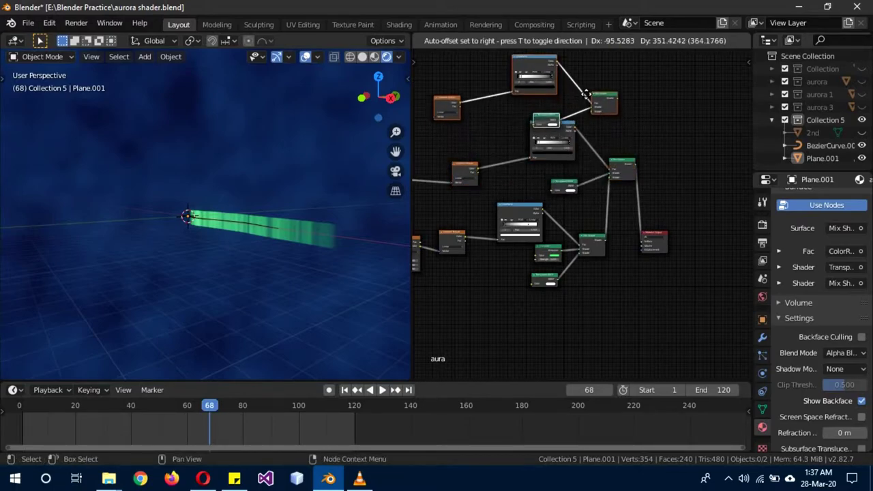
click(589, 89)
drag(654, 240, 655, 145)
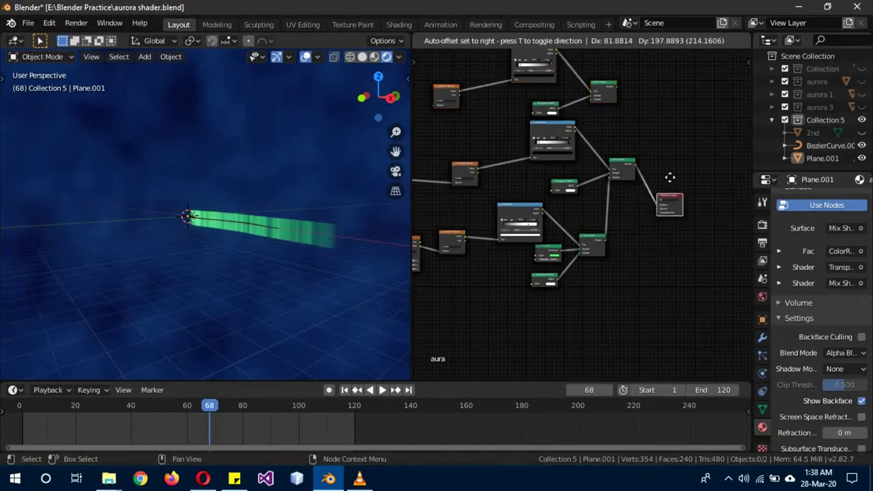
mouse_move(617, 93)
mouse_down()
mouse_move(665, 137)
mouse_move(668, 169)
mouse_move(597, 126)
mouse_move(588, 100)
mouse_move(671, 132)
mouse_up()
- Duplicate the Separate XYZ node and feed texture coordinates into the copy
middle_drag(456, 137, 583, 146)
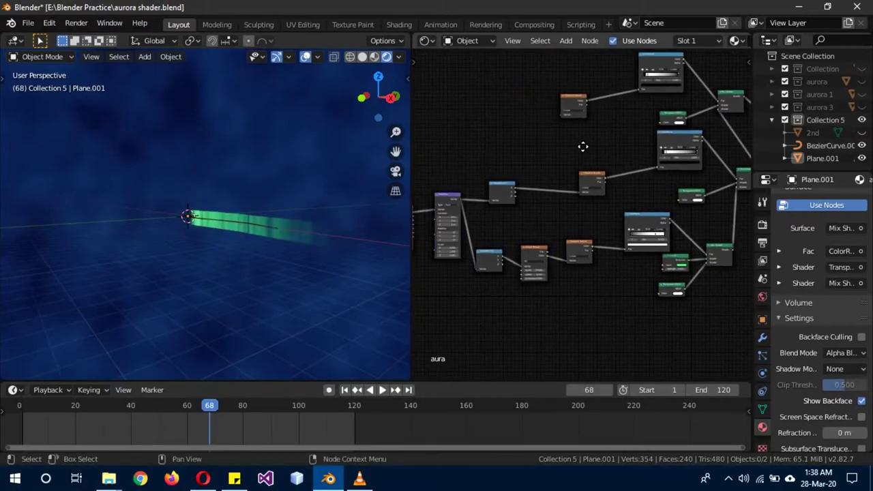
click(499, 191)
key(shift+d)
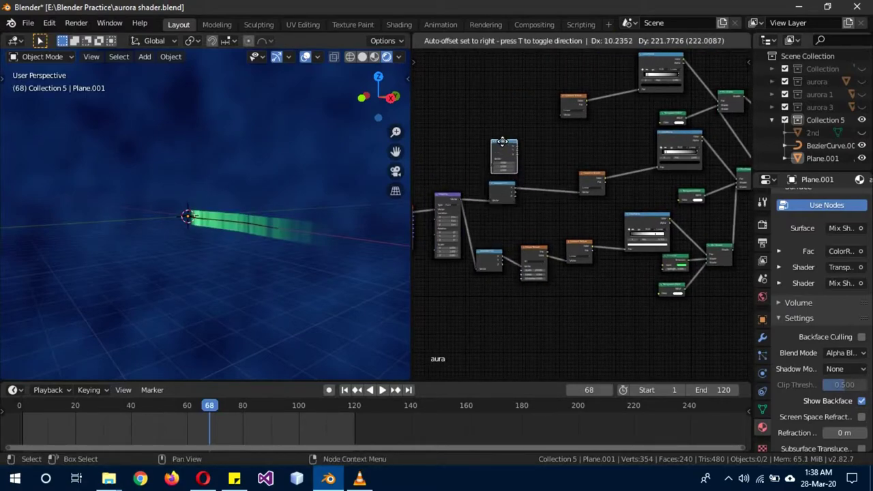
click(492, 117)
drag(462, 200, 478, 135)
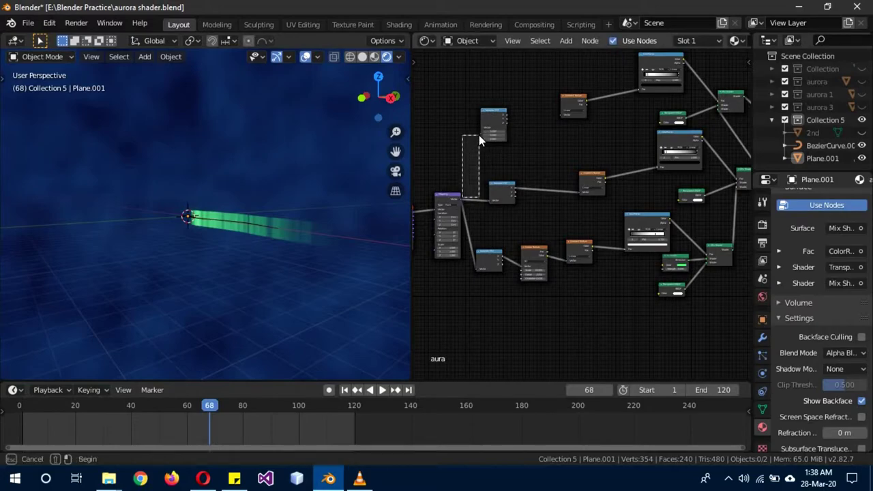
drag(461, 198, 482, 134)
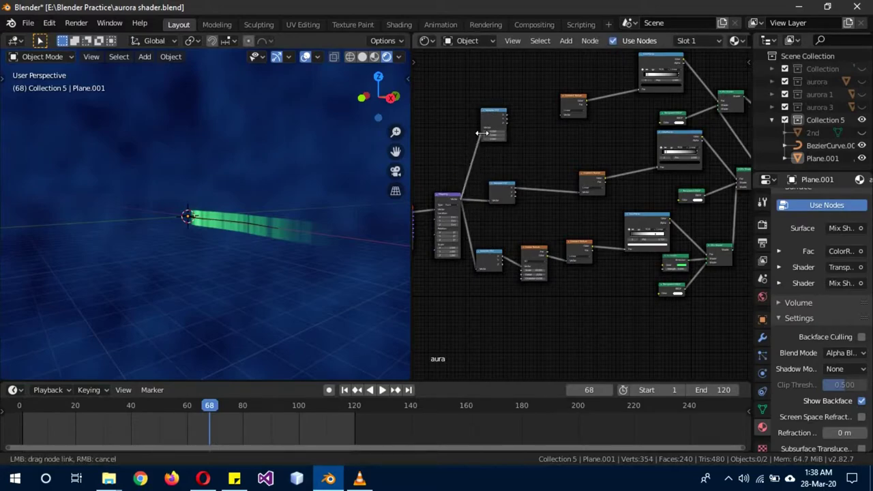
- Connect the copied Separate XYZ's Z output to the new Gradient Texture's Vector
scroll(533, 153, up, 2)
scroll(528, 129, up, 1)
scroll(536, 225, up, 2)
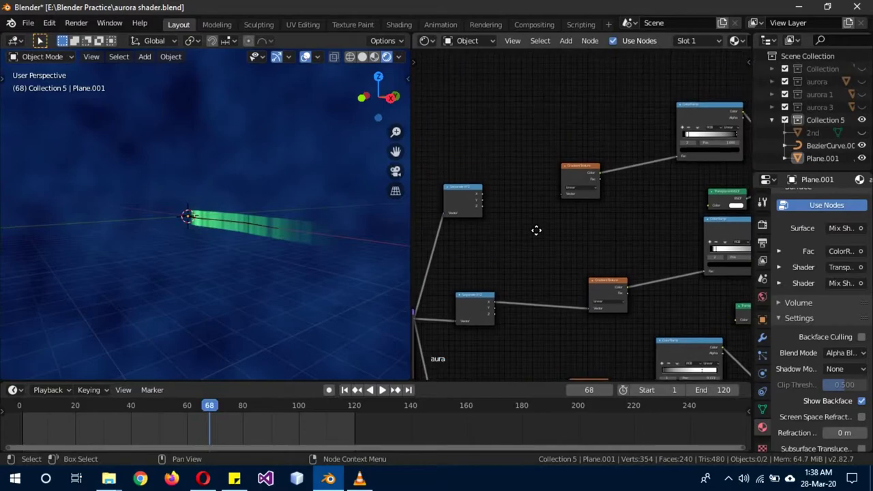
scroll(477, 235, up, 2)
scroll(460, 231, up, 1)
scroll(458, 227, down, 1)
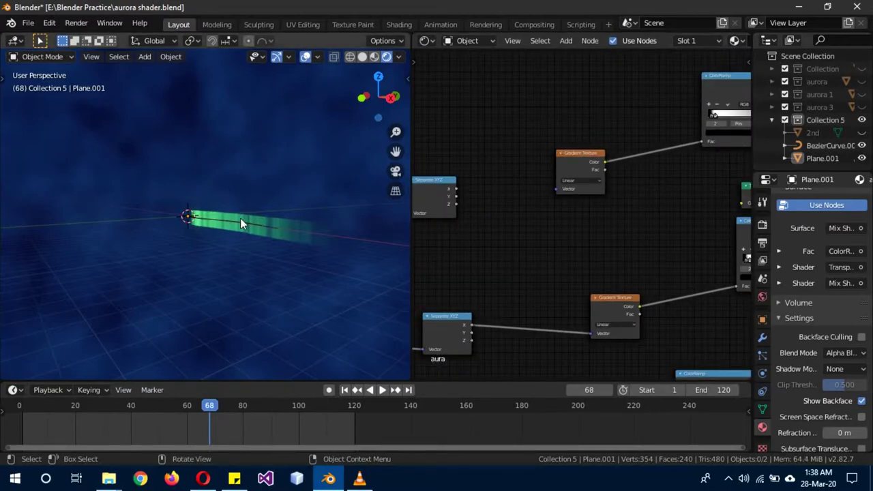
mouse_move(240, 219)
middle_down()
mouse_move(296, 246)
mouse_move(259, 253)
mouse_move(307, 250)
mouse_move(217, 219)
middle_up()
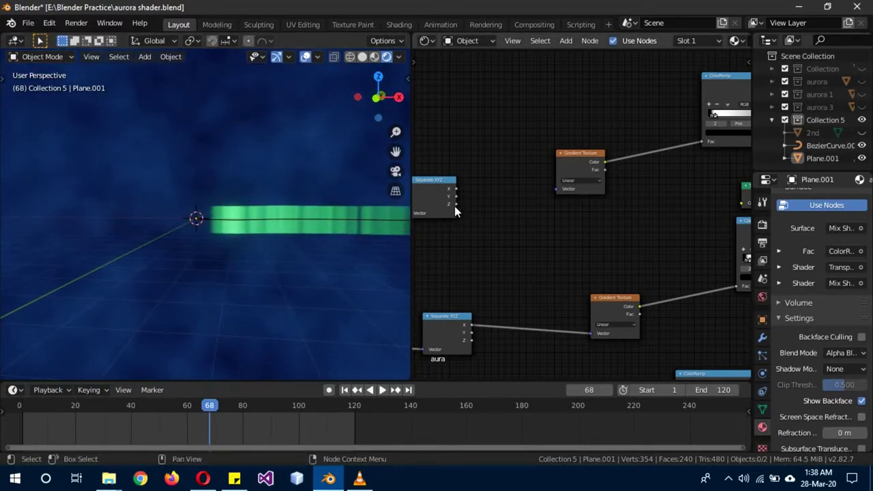
drag(455, 204, 556, 188)
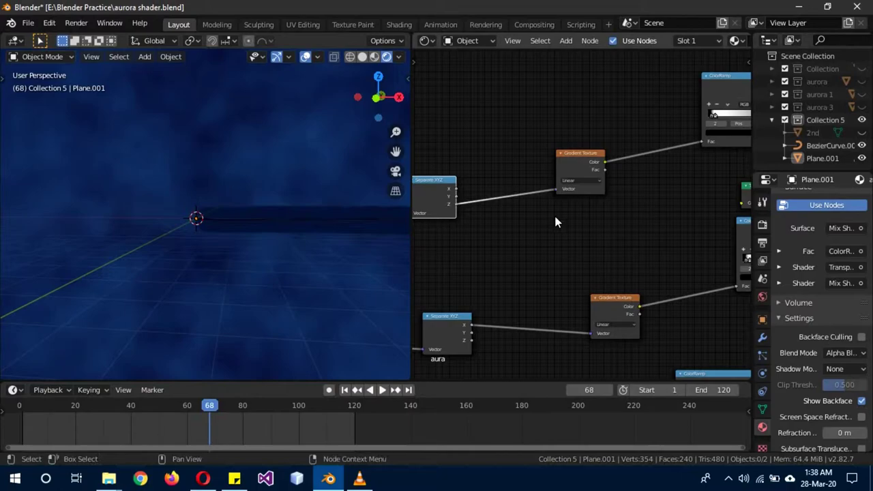
middle_drag(546, 230, 434, 238)
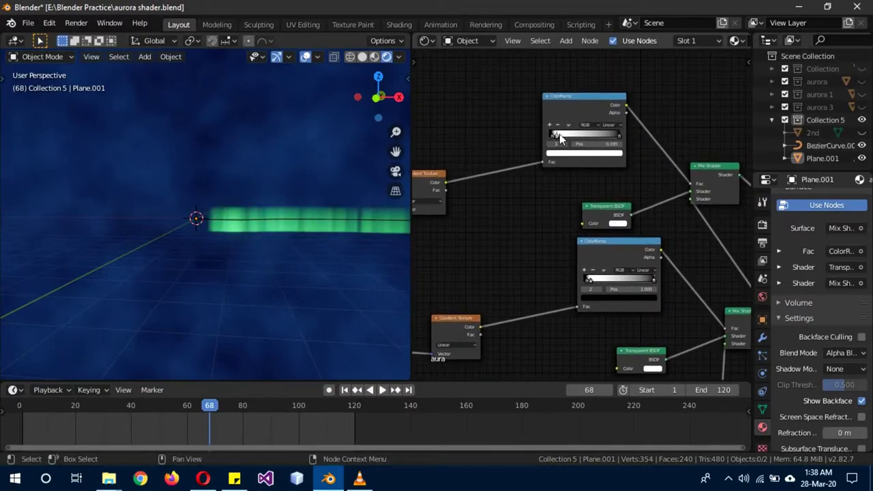
- Slide the upper ColorRamp's first stop to 0.555 and orbit to check the vertical fade
drag(555, 135, 597, 140)
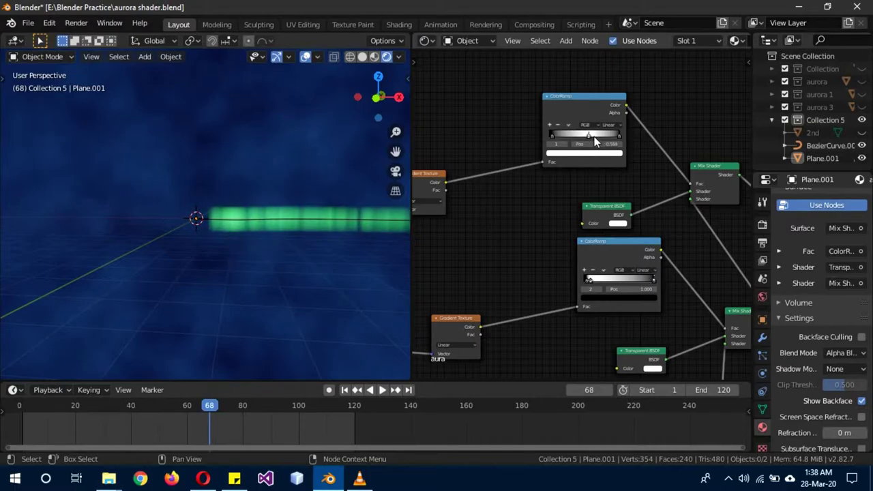
mouse_move(357, 247)
middle_down()
mouse_move(209, 243)
mouse_move(261, 229)
middle_up()
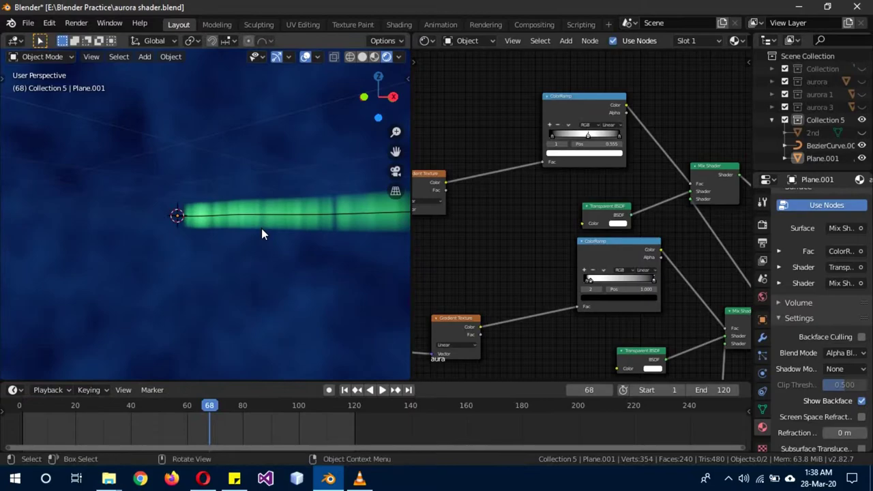
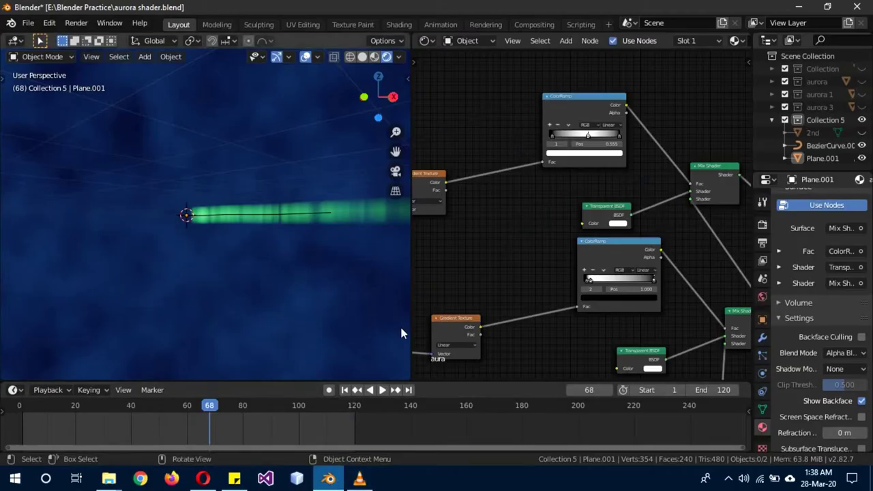
- Raise the Material Output node and box-select the top texture-to-mix-shader chain
scroll(594, 186, down, 3)
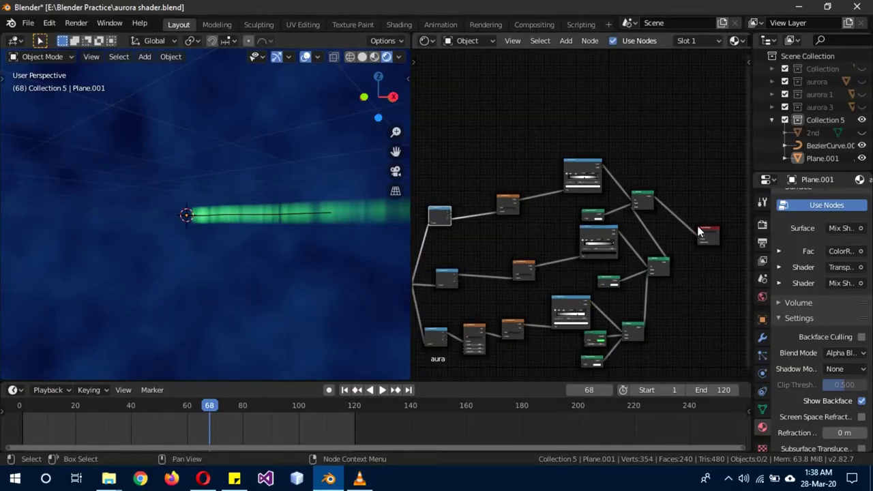
drag(706, 235, 705, 185)
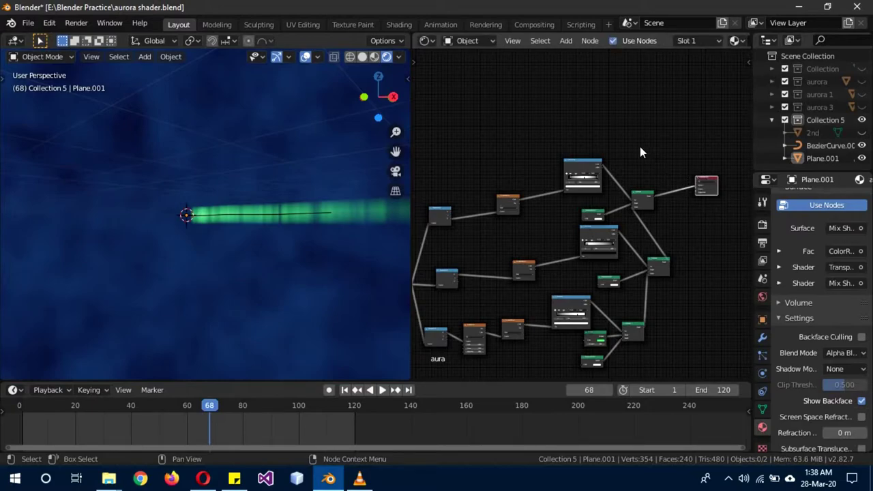
drag(639, 147, 436, 218)
- Place a Shift+D copy of the top chain above the tree and link the shared vector node into it
key(shift+d)
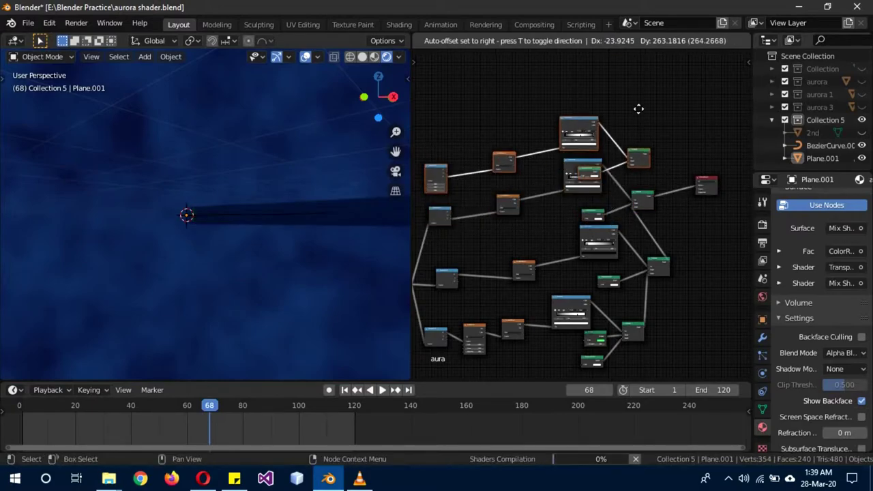
click(647, 74)
middle_drag(446, 246, 529, 232)
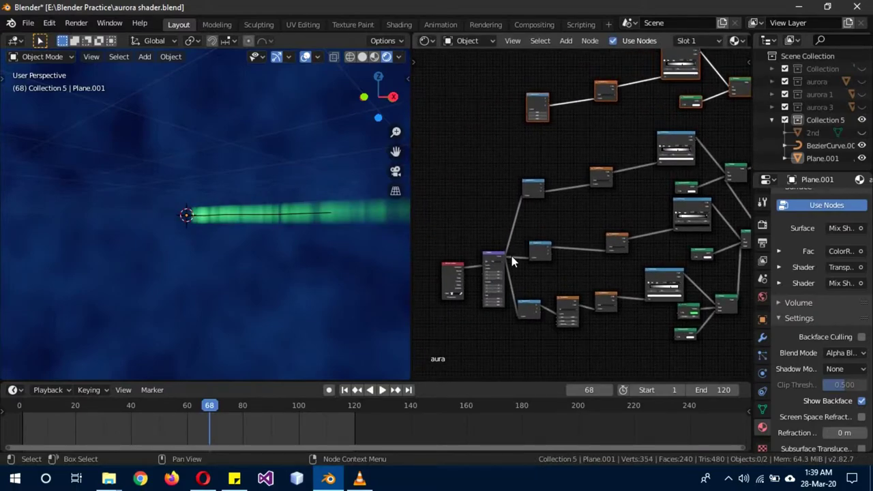
click(504, 254)
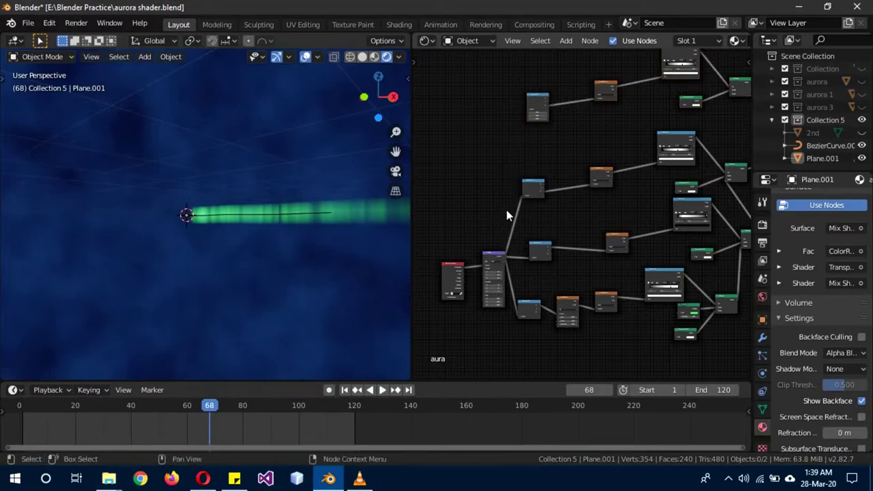
click(492, 258)
mouse_move(491, 258)
mouse_down()
mouse_move(475, 183)
mouse_move(522, 112)
mouse_up()
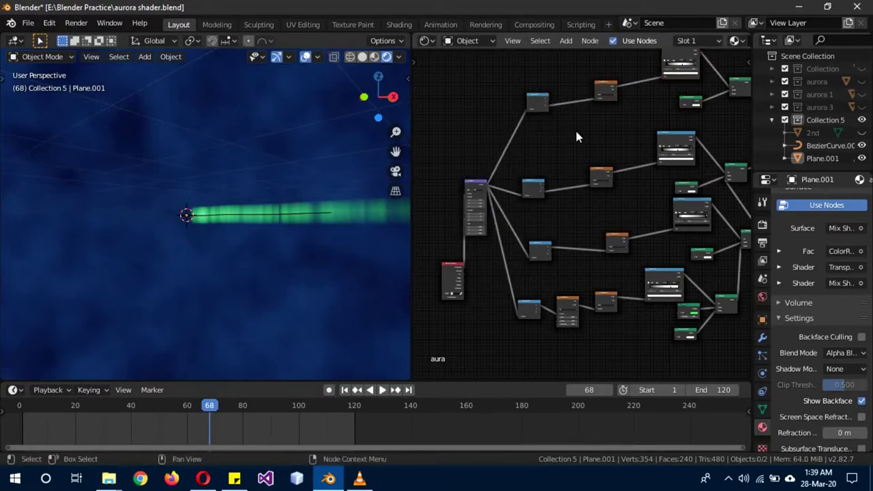
scroll(643, 255, up, 1)
scroll(643, 256, up, 3)
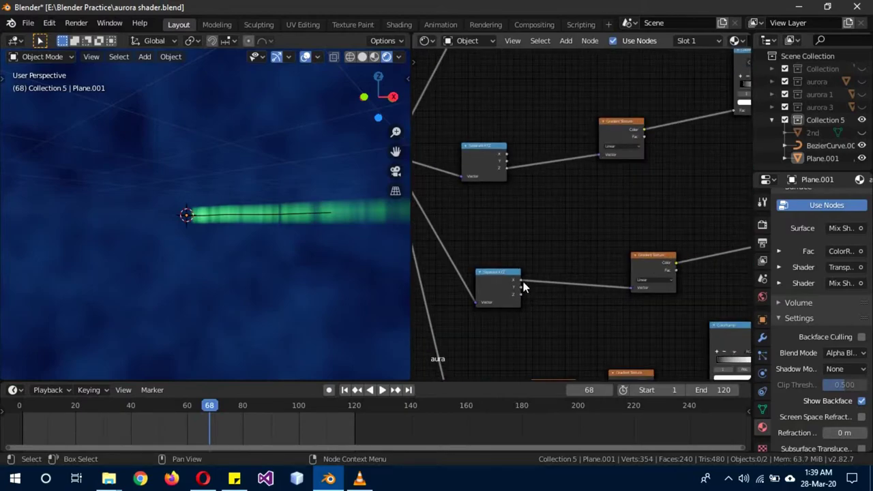
- Link Separate XYZ into the copied Gradient Texture input
middle_drag(539, 176, 504, 308)
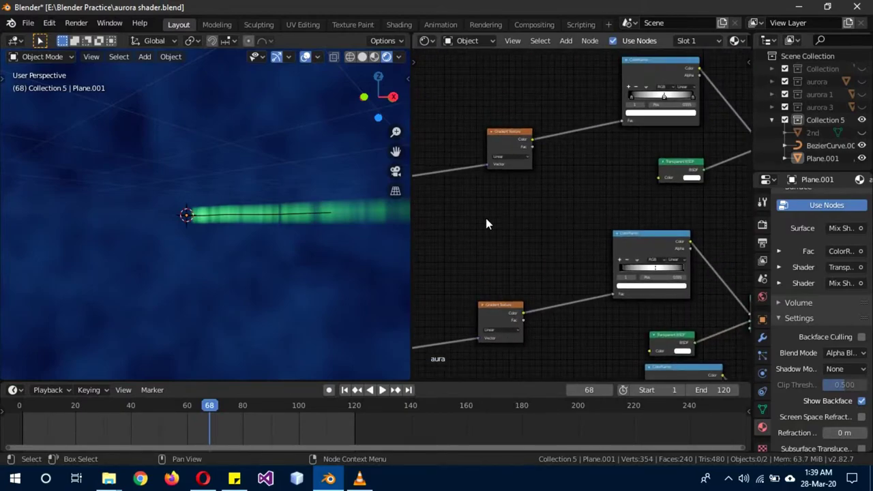
middle_drag(485, 223, 600, 214)
drag(509, 159, 604, 157)
- Connect the new Mix Shader to Material Output and plug the lower Mix Shader into its shader input
mouse_move(668, 182)
middle_down()
mouse_move(584, 211)
mouse_move(461, 233)
middle_up()
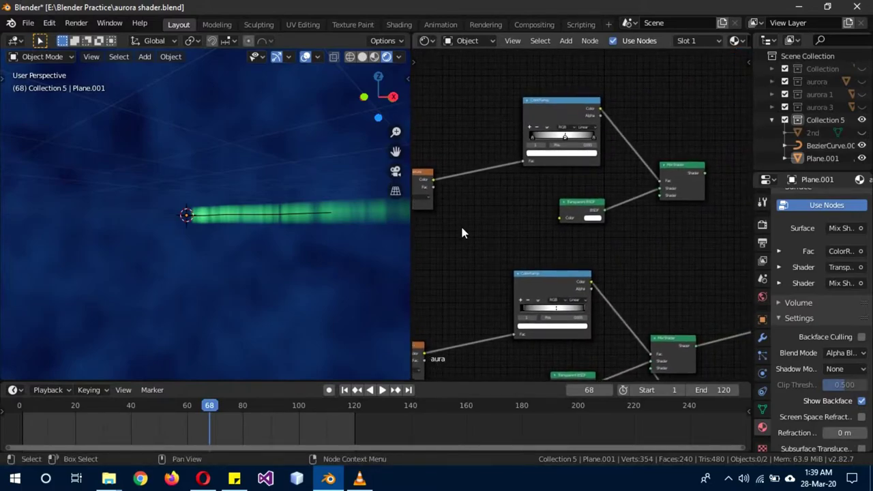
middle_drag(691, 246, 614, 228)
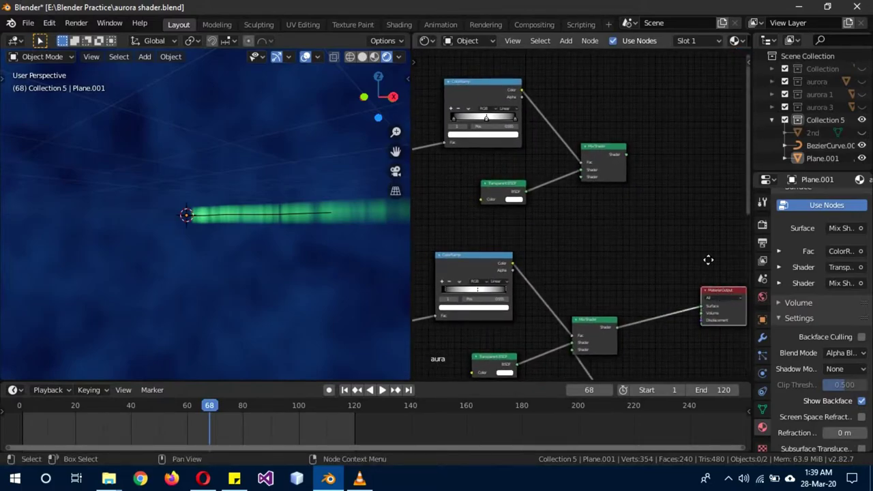
drag(725, 300, 697, 198)
mouse_move(625, 154)
mouse_down()
mouse_move(658, 191)
mouse_move(665, 225)
mouse_up()
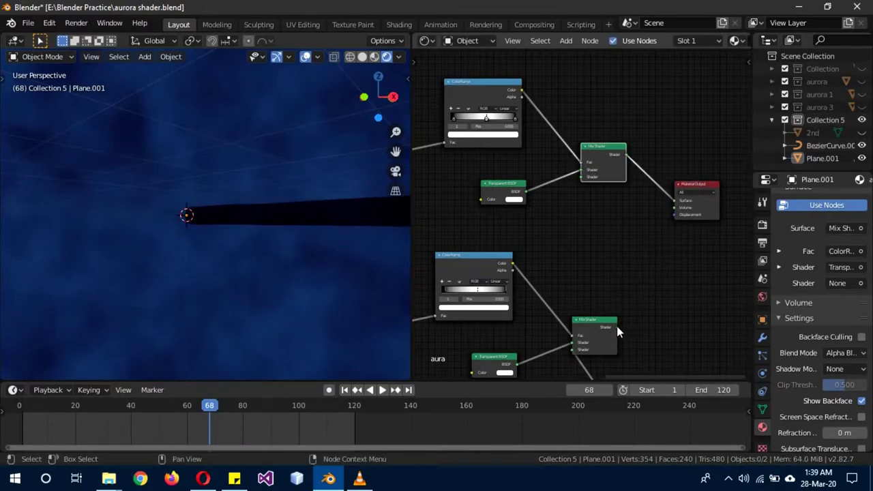
drag(617, 327, 581, 178)
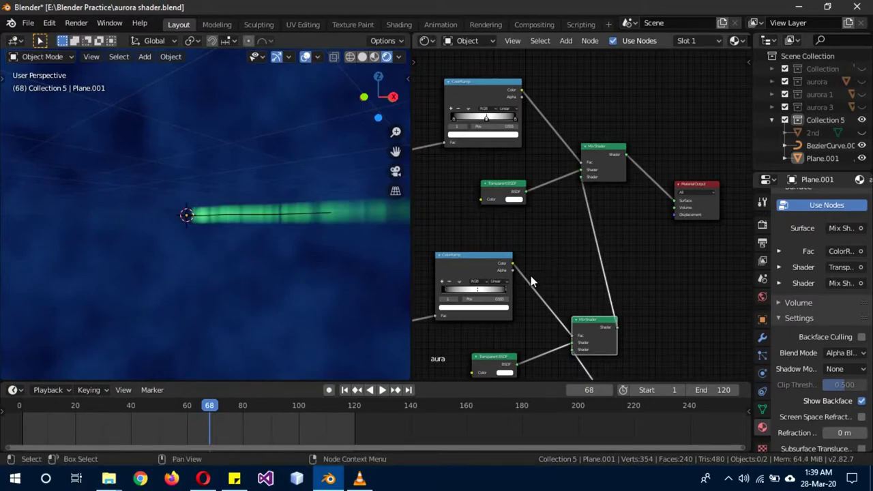
mouse_move(538, 274)
middle_down()
mouse_move(692, 134)
mouse_move(679, 76)
middle_up()
- Move the Transparent BSDF node down and place the Emission node just above it
middle_drag(610, 331, 561, 156)
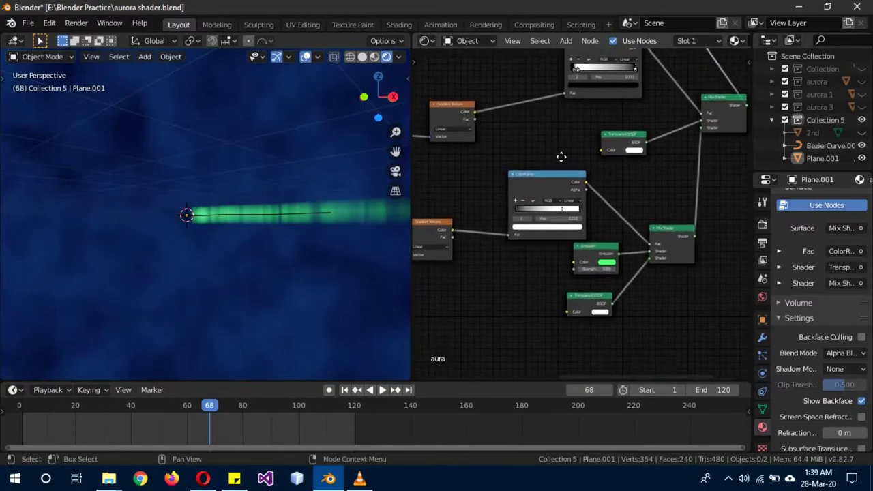
mouse_move(540, 337)
middle_down()
mouse_move(590, 262)
mouse_move(613, 267)
middle_up()
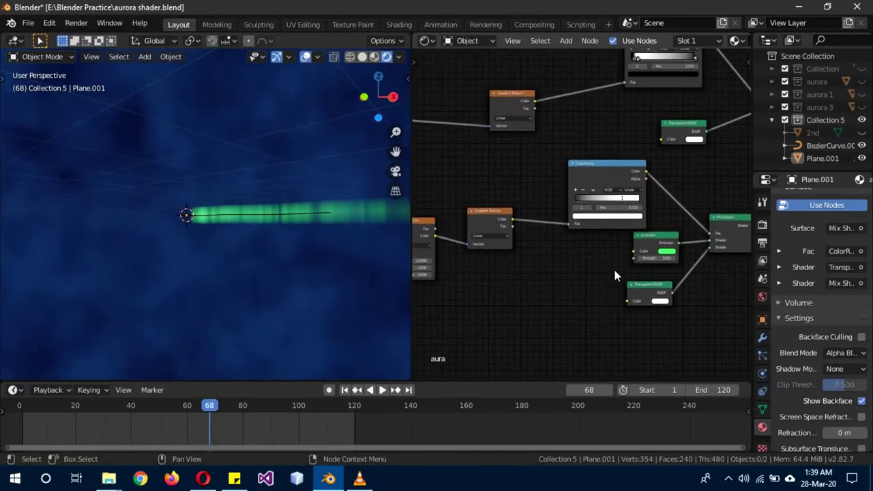
drag(641, 292, 647, 318)
drag(651, 254, 641, 290)
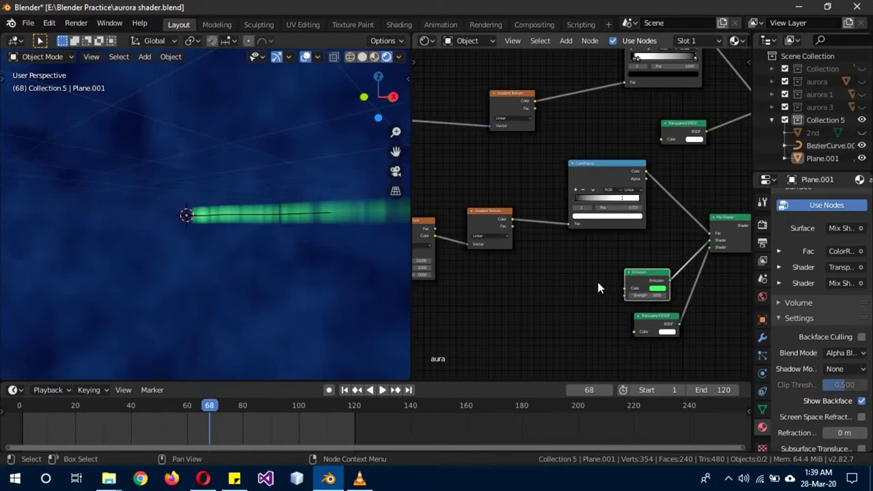
- Duplicate the ColorRamp and link the copy's Color to the Emission colour
click(599, 178)
key(shift+d)
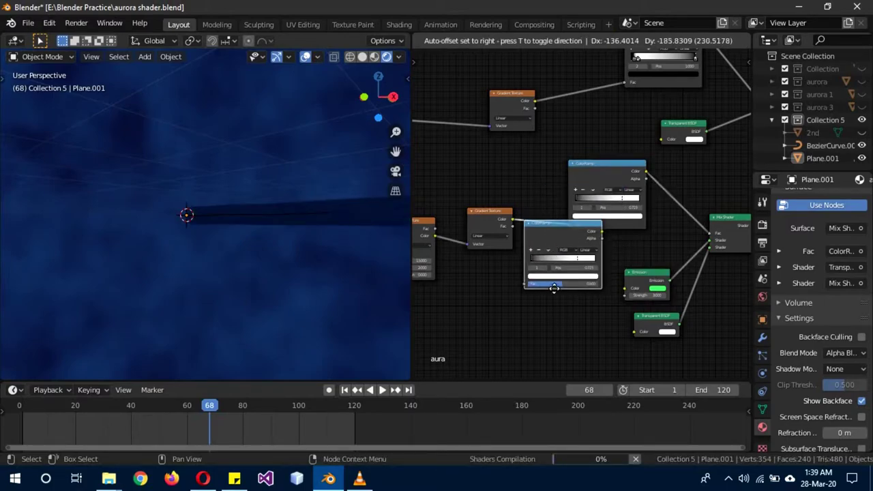
click(554, 330)
drag(600, 274, 624, 289)
- Duplicate the Noise Texture and feed its Color into the new ColorRamp's Fac
click(424, 232)
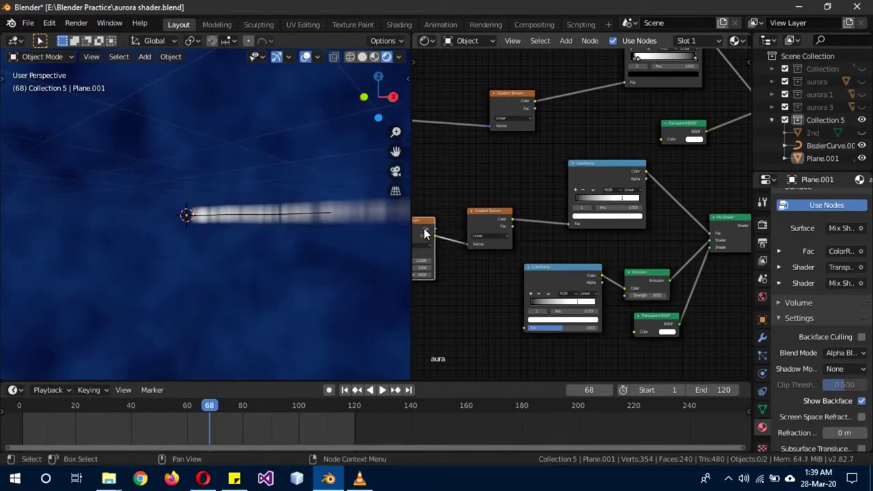
key(shift+d)
click(502, 316)
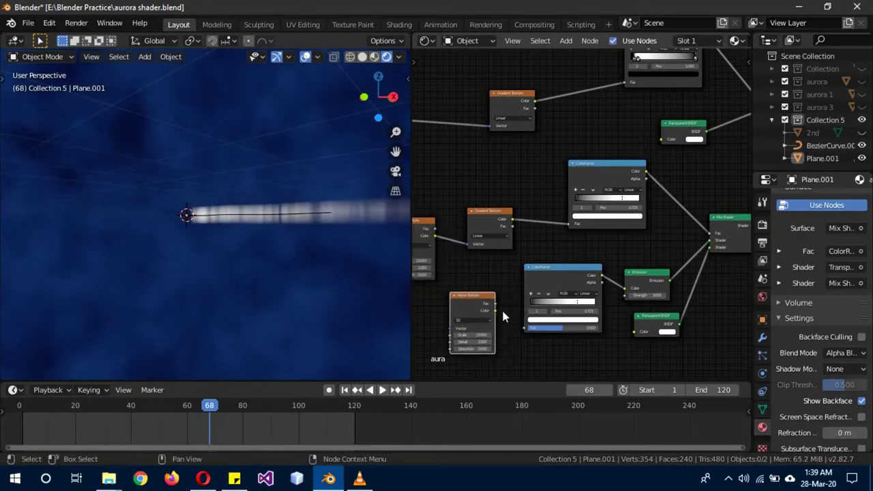
drag(496, 311, 520, 328)
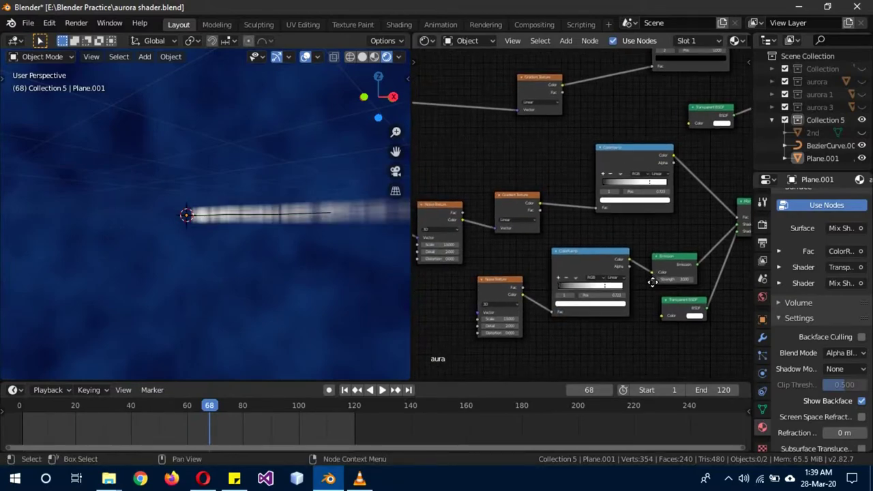
mouse_move(517, 351)
middle_down()
mouse_move(440, 216)
mouse_move(531, 260)
middle_up()
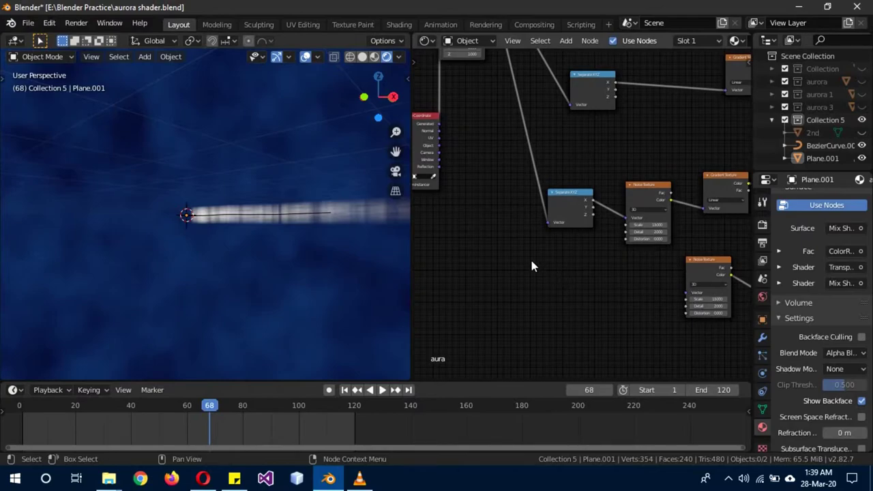
- Duplicate the Texture Coordinate and Mapping nodes and link Mapping's vector to the new Noise Texture
scroll(496, 163, down, 2)
drag(447, 76, 504, 184)
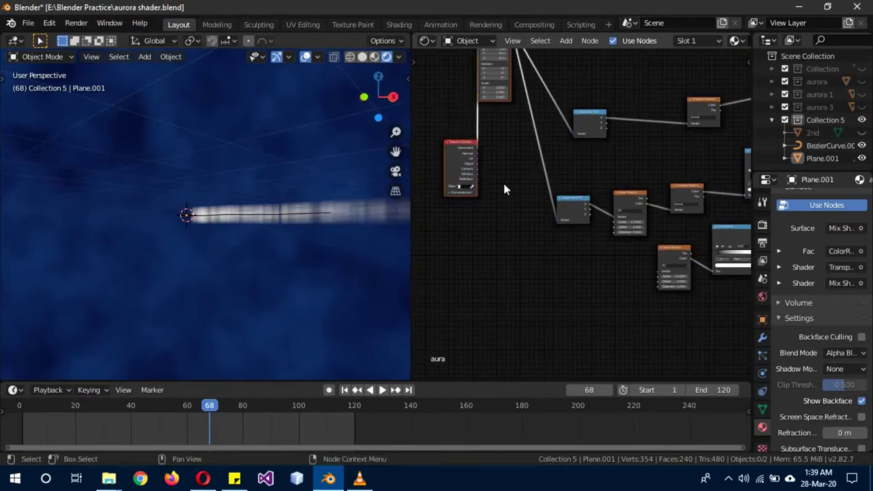
key(shift+d)
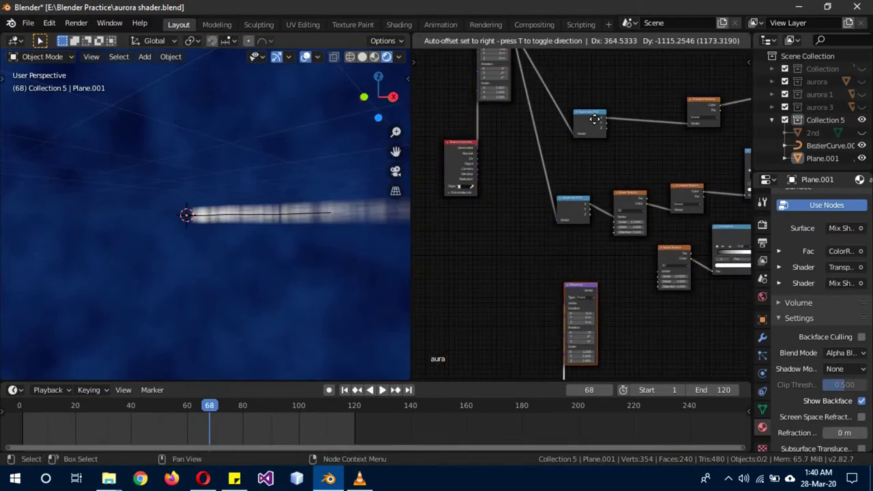
click(607, 117)
scroll(660, 331, up, 2)
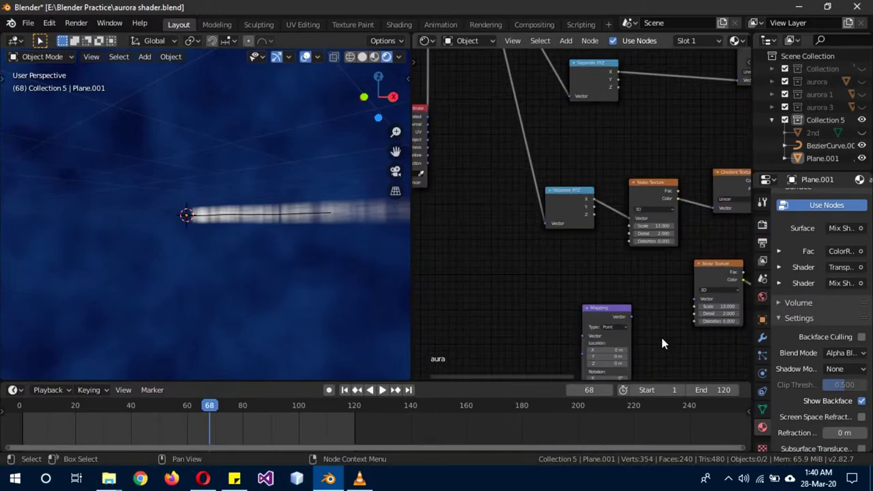
mouse_move(662, 341)
middle_down()
mouse_move(611, 246)
mouse_move(576, 242)
middle_up()
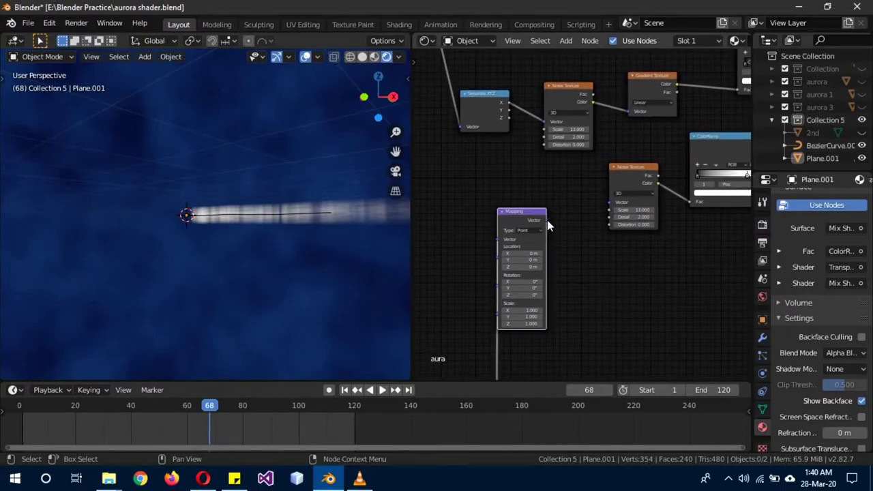
drag(546, 219, 608, 205)
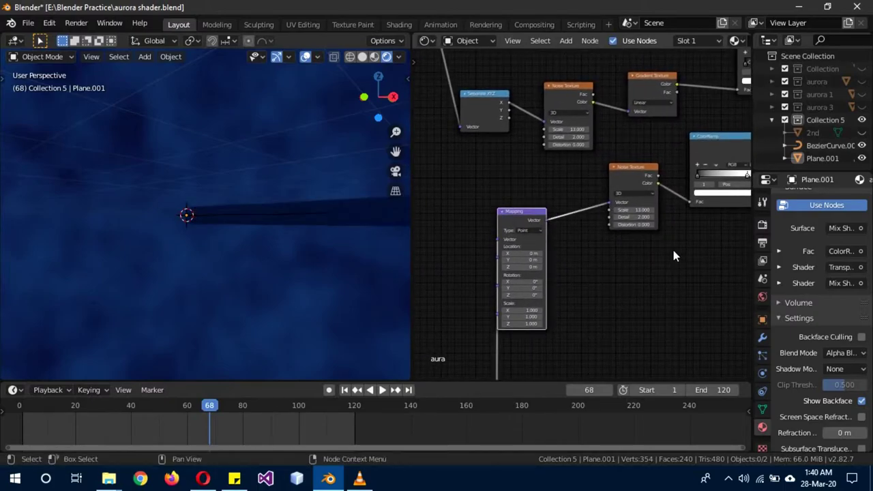
- Set the new Noise Texture's Scale to 2
scroll(673, 253, up, 1)
scroll(672, 252, up, 1)
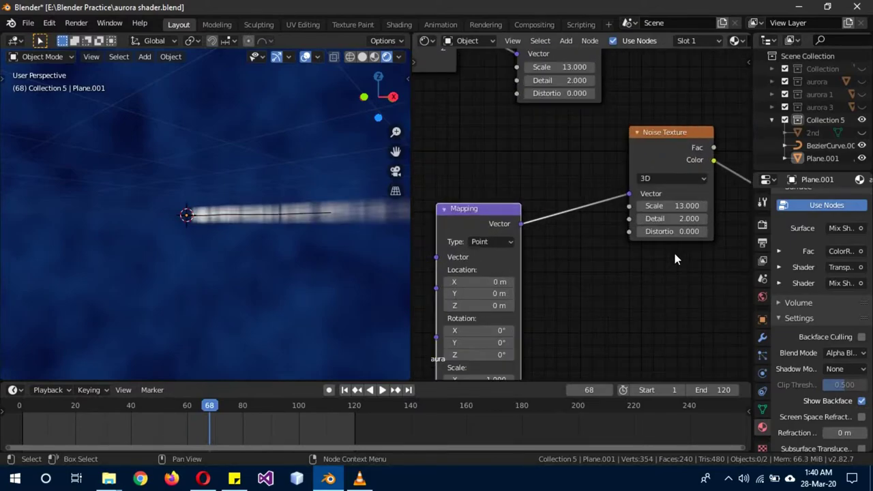
middle_drag(673, 250, 576, 265)
click(593, 196)
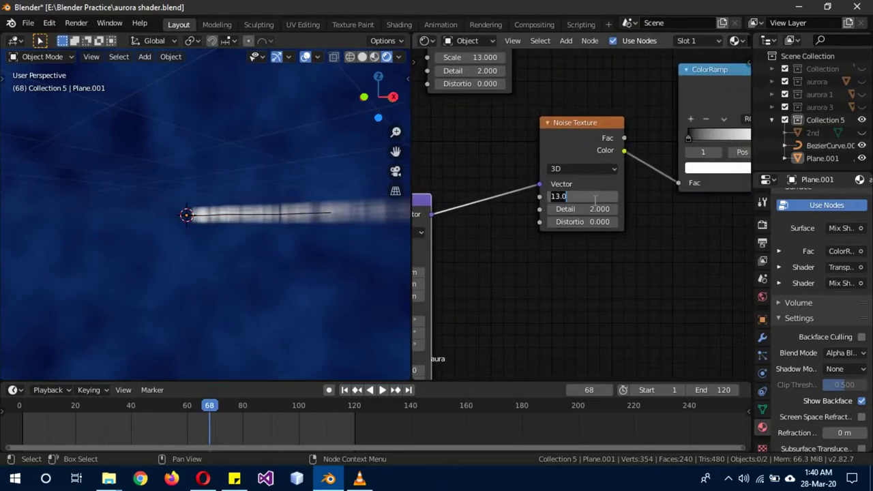
text(2)
key(Return)
middle_drag(623, 250, 503, 263)
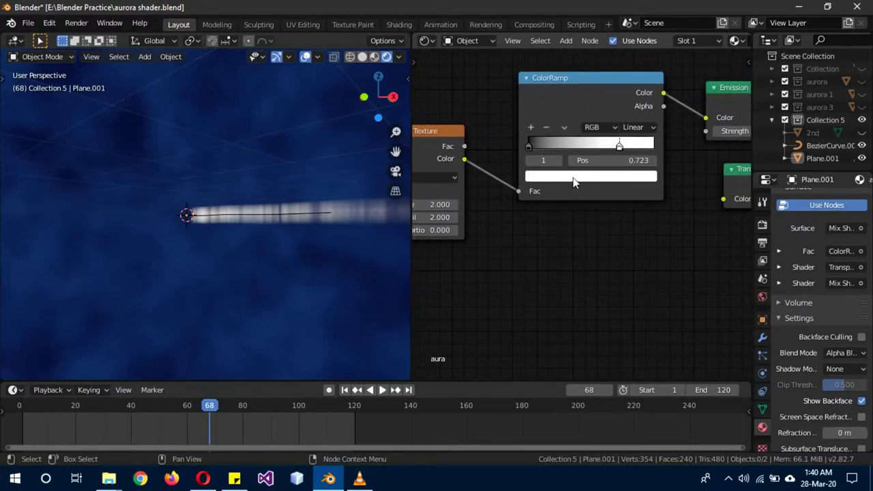
- Make the right ColorRamp stop blue and the left pink-red, moving the blue stop to 0.532
click(572, 178)
click(596, 207)
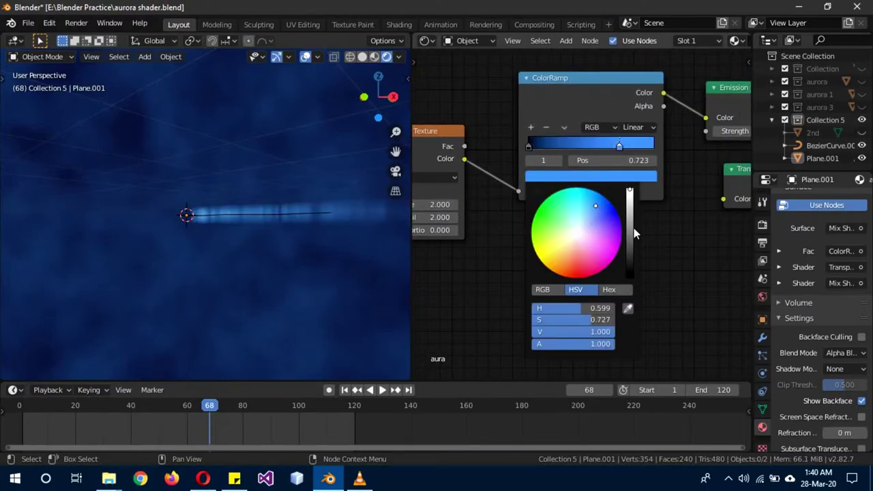
click(528, 146)
click(580, 175)
drag(628, 231, 629, 195)
click(581, 264)
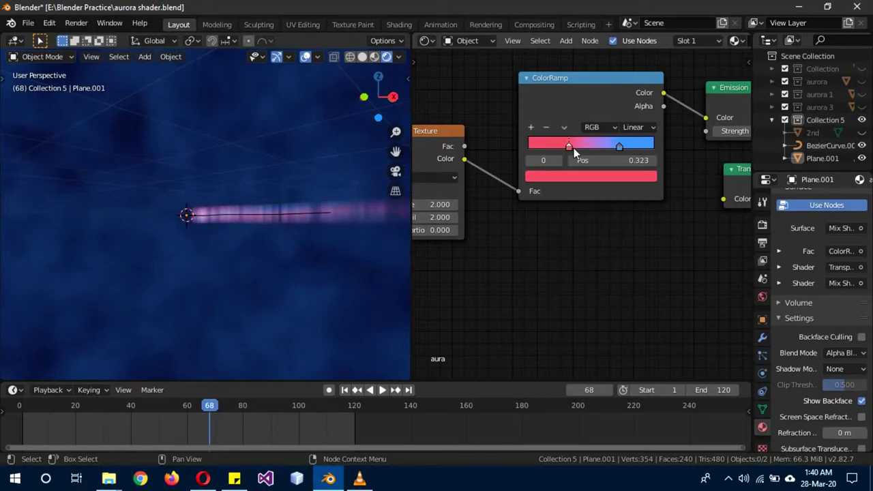
drag(618, 146, 595, 146)
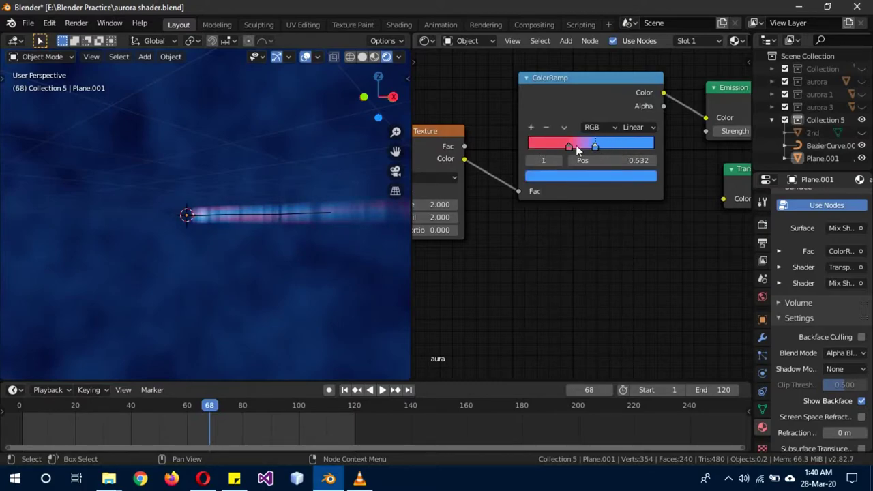
- Orbit to see the aurora edge-on and re-expand Collection 5 in the Outliner
mouse_move(325, 233)
middle_down()
mouse_move(271, 233)
mouse_move(281, 232)
middle_up()
scroll(281, 233, down, 6)
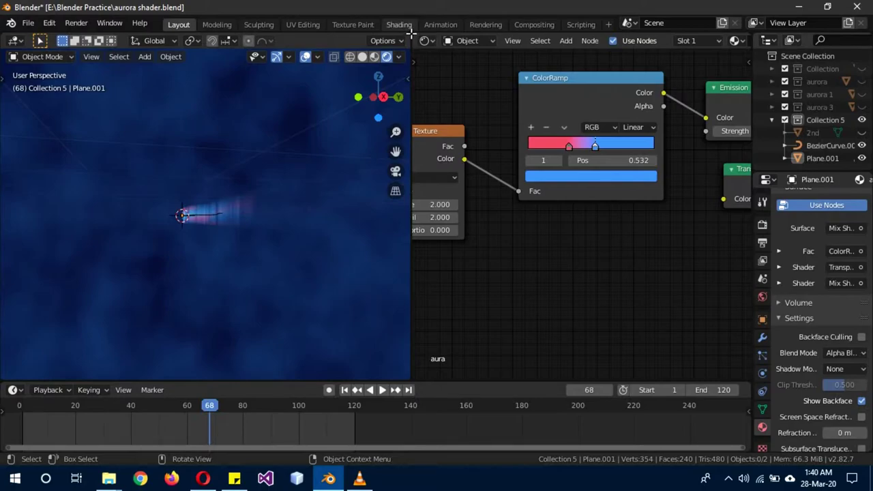
click(773, 120)
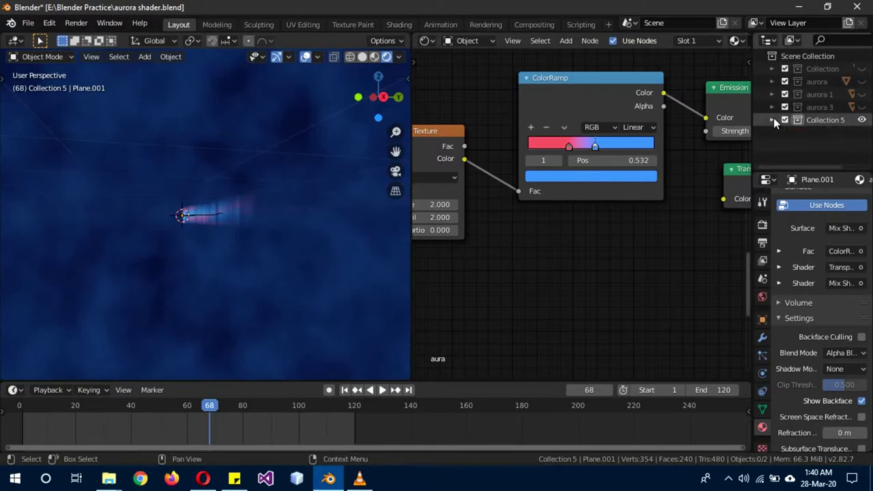
click(772, 120)
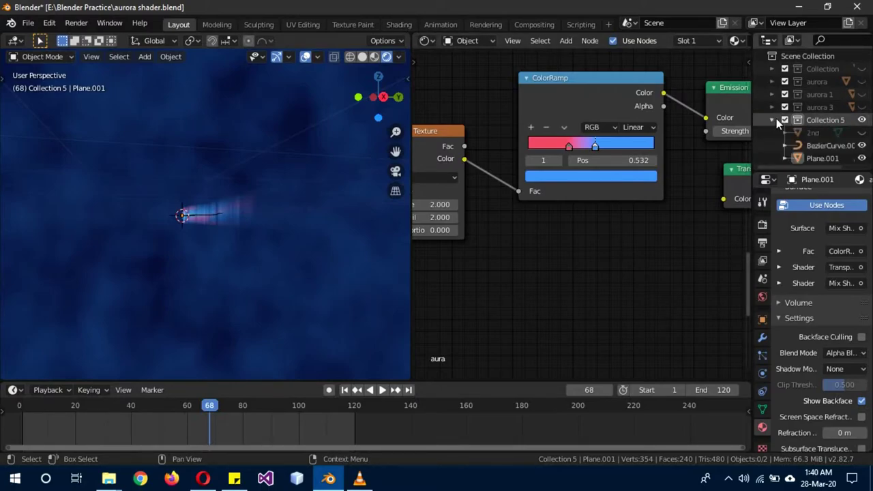
- Hide BezierCurve and Plane.001, and widen the 3D viewport over the node editor
drag(862, 146, 862, 158)
click(862, 133)
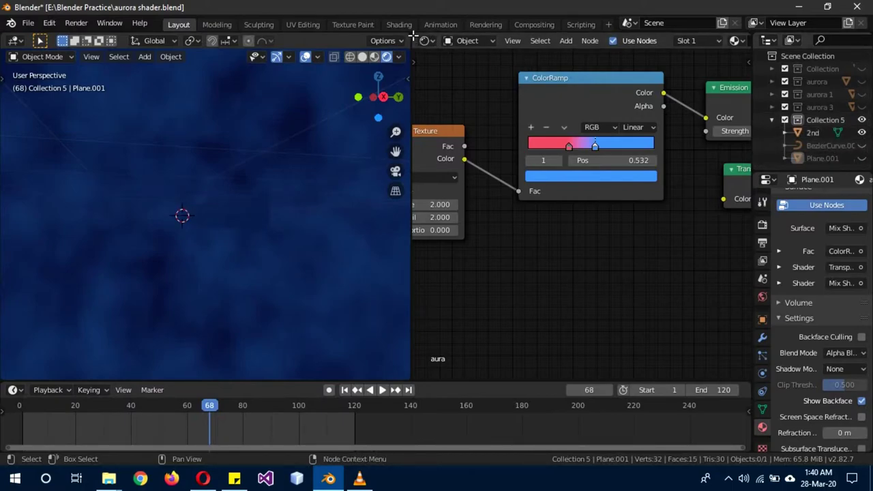
drag(426, 40, 489, 82)
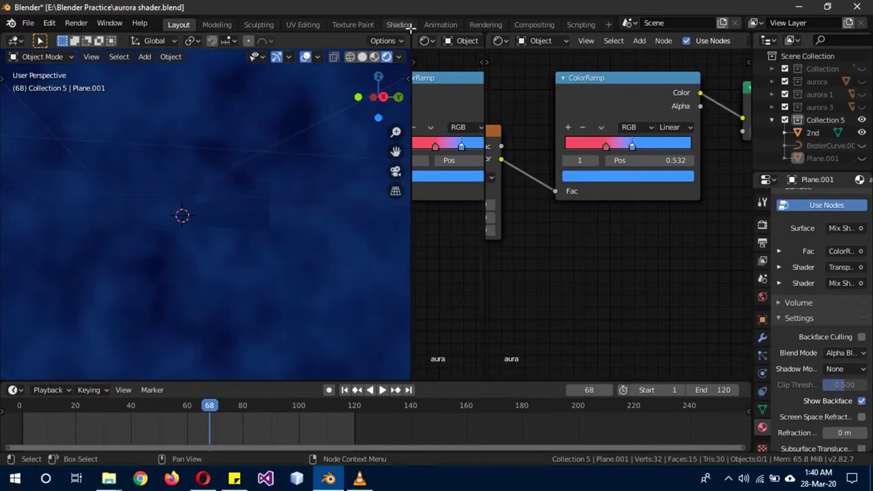
mouse_move(406, 32)
mouse_down()
mouse_move(484, 34)
mouse_move(442, 147)
mouse_up()
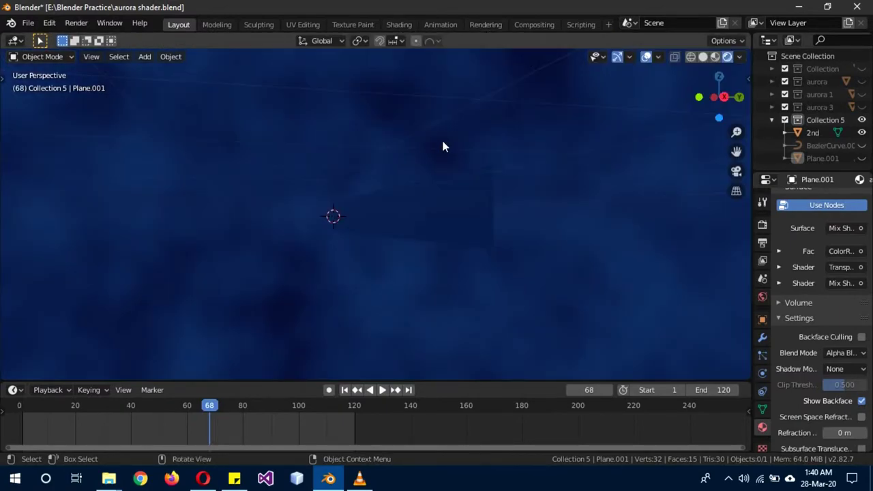
- Switch to Solid shading and Front view, hide the 2nd object, and open the Add menu
middle_drag(385, 193, 473, 205)
key(z)
click(525, 202)
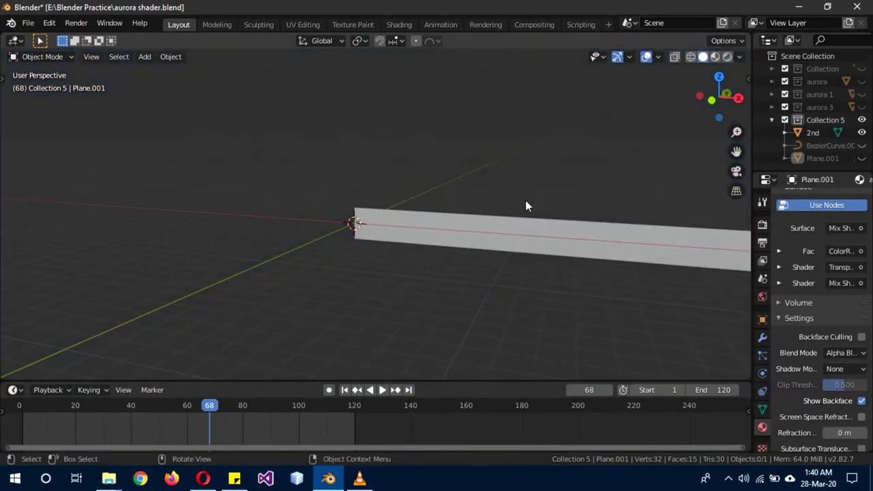
key(KP_1)
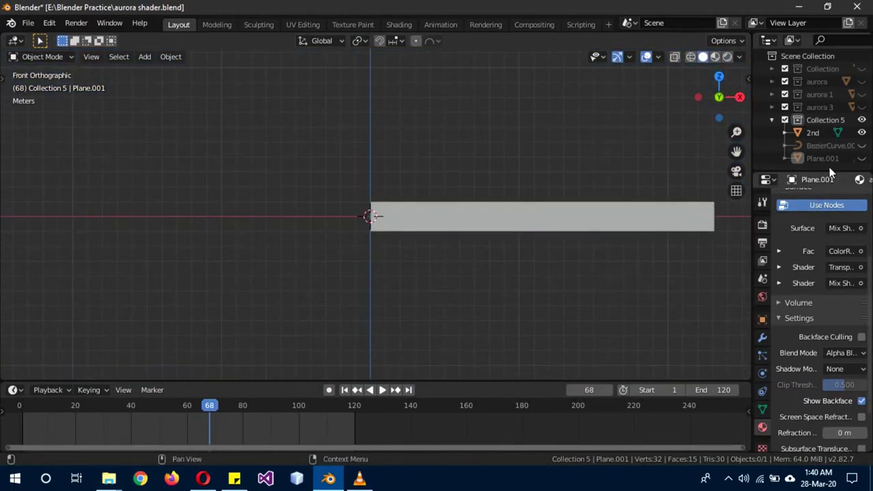
click(861, 134)
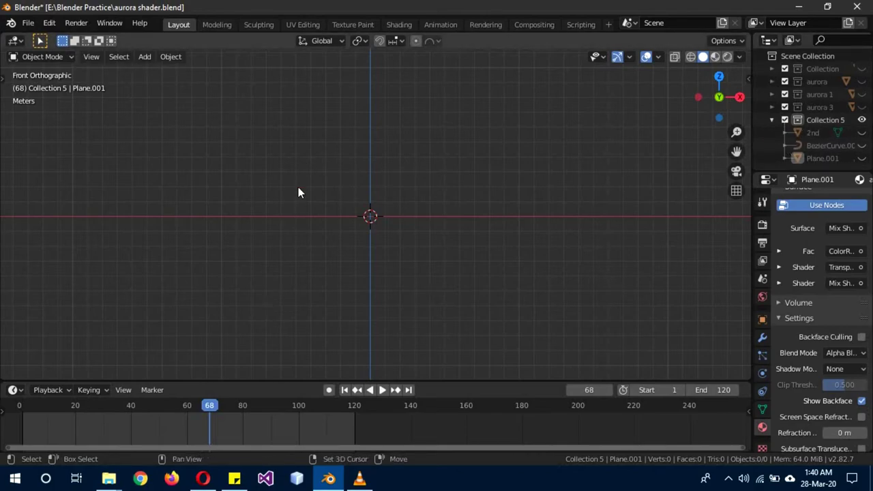
key(shift+a)
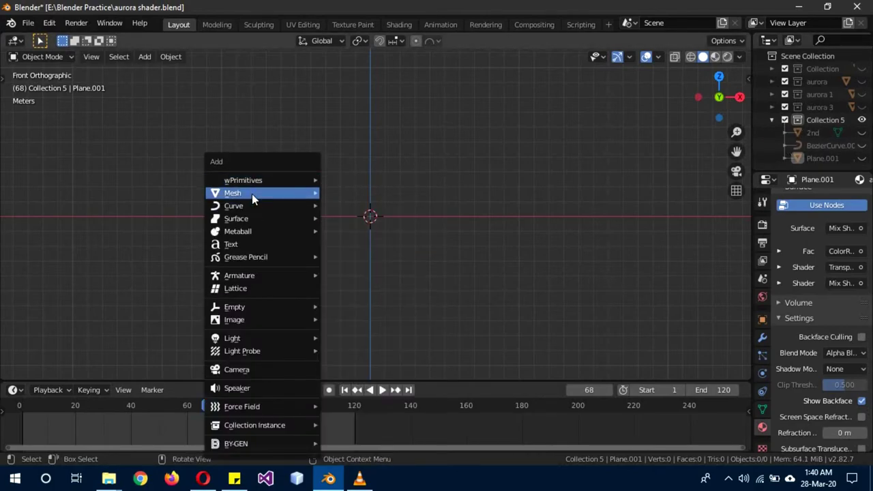
mouse_move(232, 193)
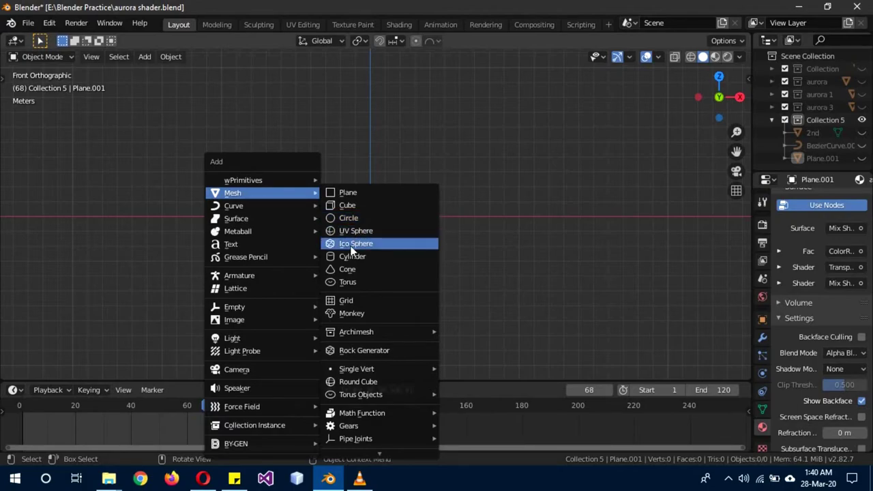
- Add an ico sphere at the origin with subdivisions set to 1
click(361, 244)
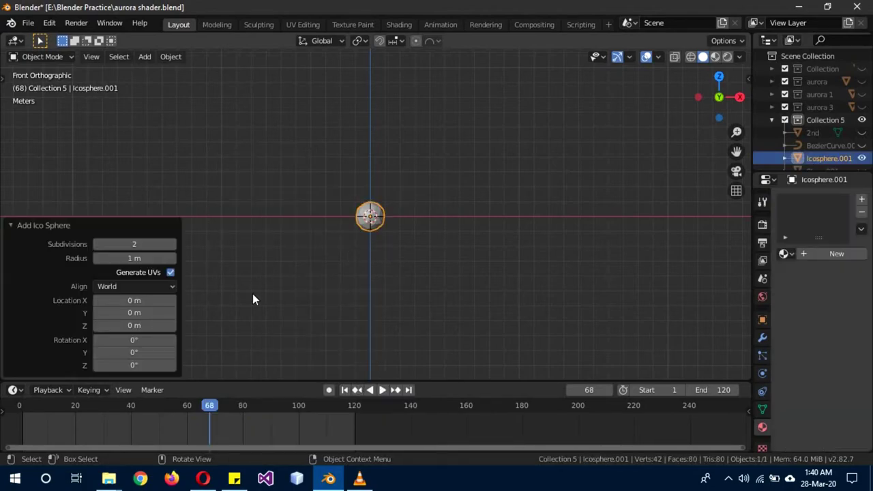
click(96, 246)
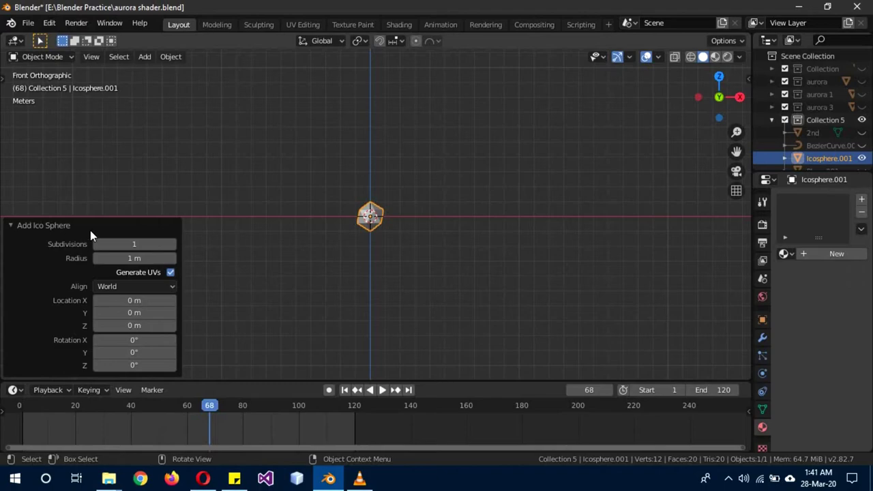
click(90, 229)
scroll(399, 259, up, 7)
scroll(404, 263, up, 2)
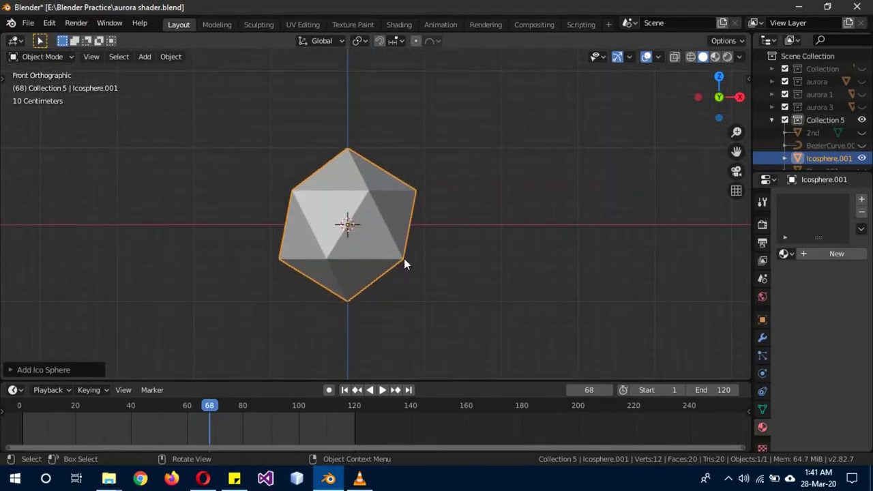
- In wireframe vertex mode, delete every vertex except the top one
key(Tab)
key(z)
click(440, 253)
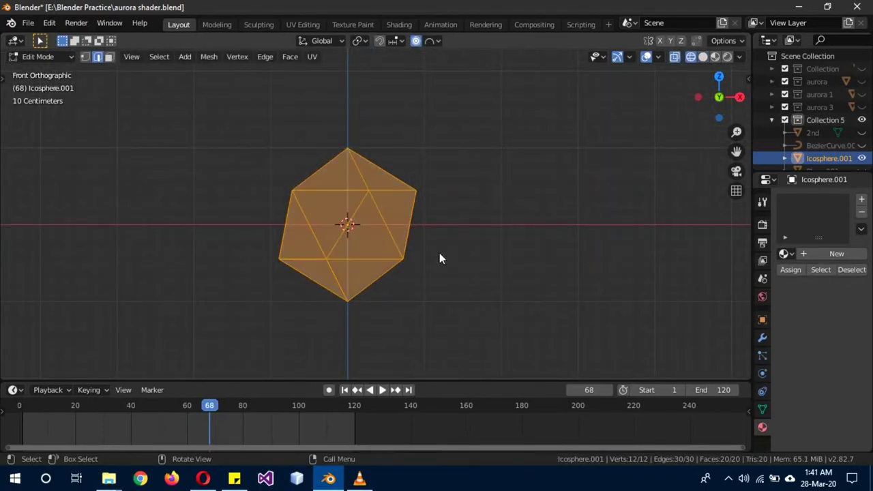
click(81, 56)
key(alt+a)
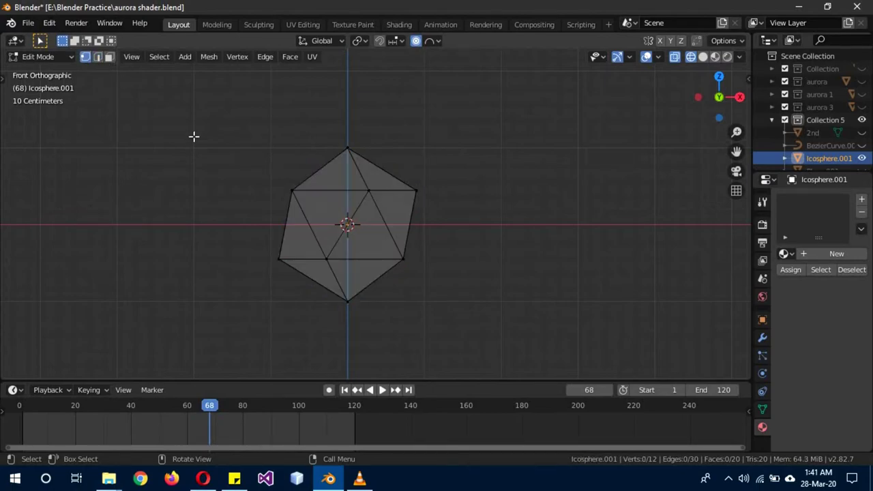
key(b)
drag(211, 162, 472, 328)
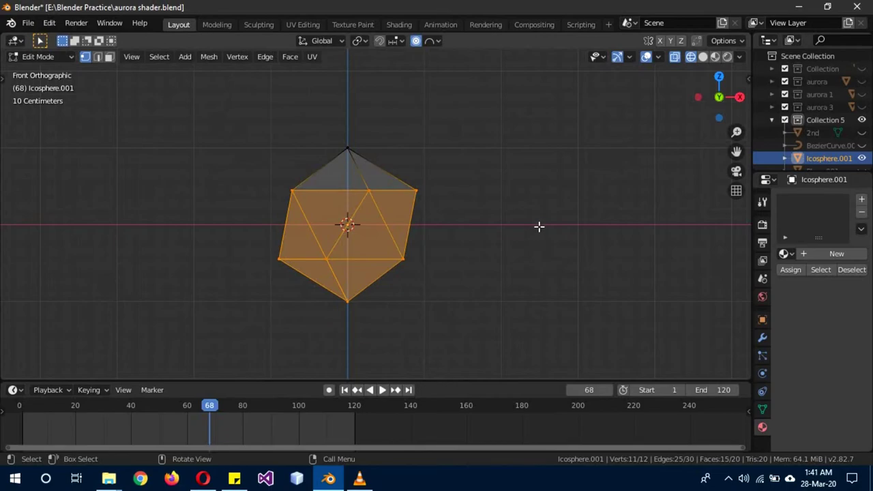
key(x)
click(522, 246)
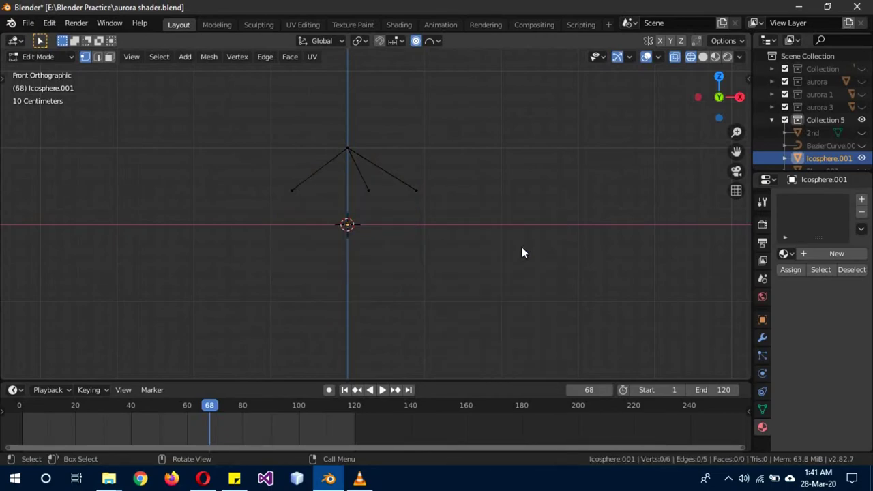
- Box-select and delete the remaining leftover edges
key(b)
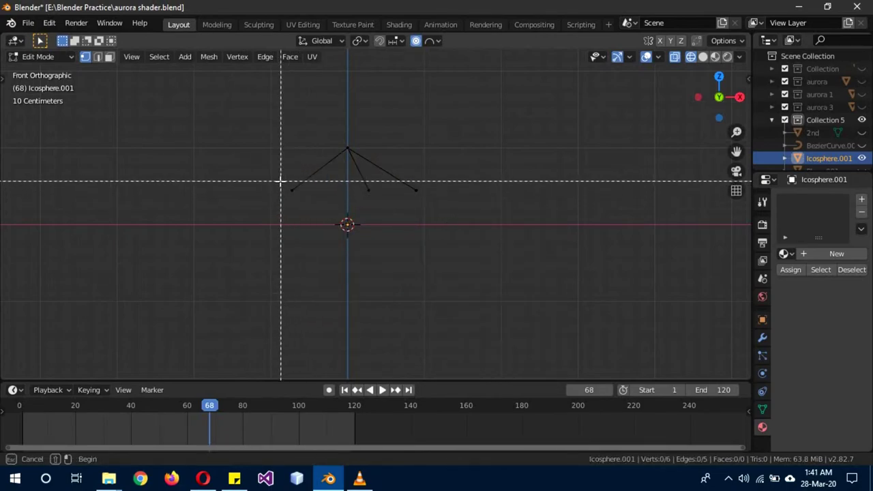
drag(271, 165, 428, 218)
key(c)
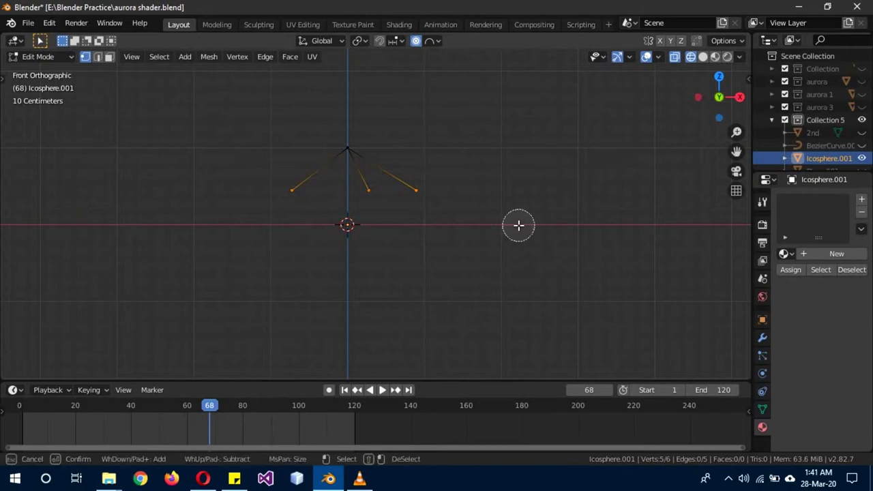
key(Escape)
key(x)
click(518, 225)
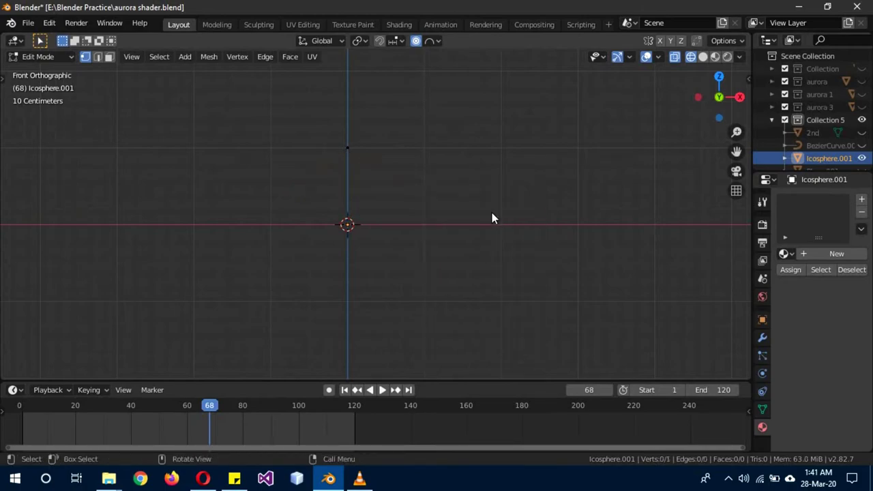
- Move the lone vertex about 1.016 m down along Z
click(348, 147)
key(g)
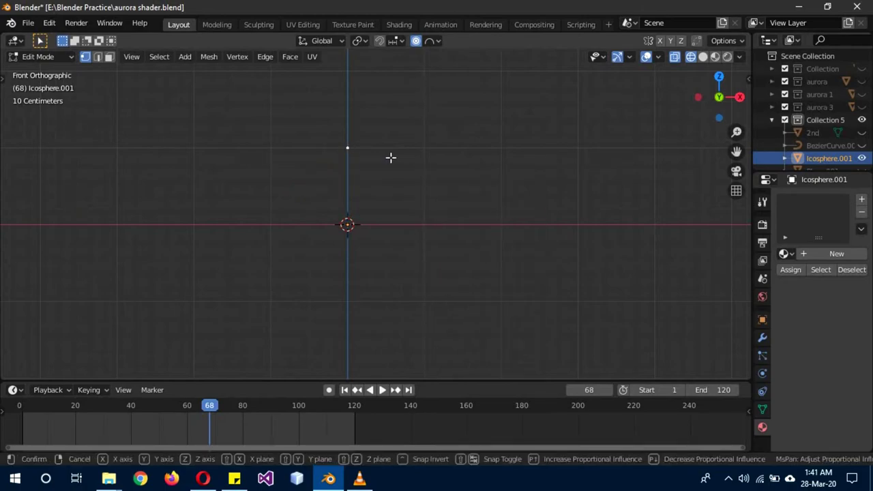
key(Escape)
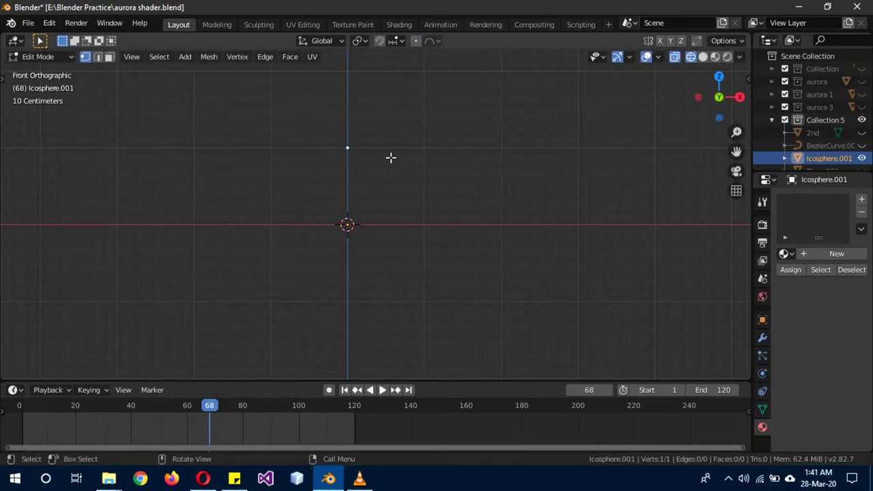
key(g)
key(z)
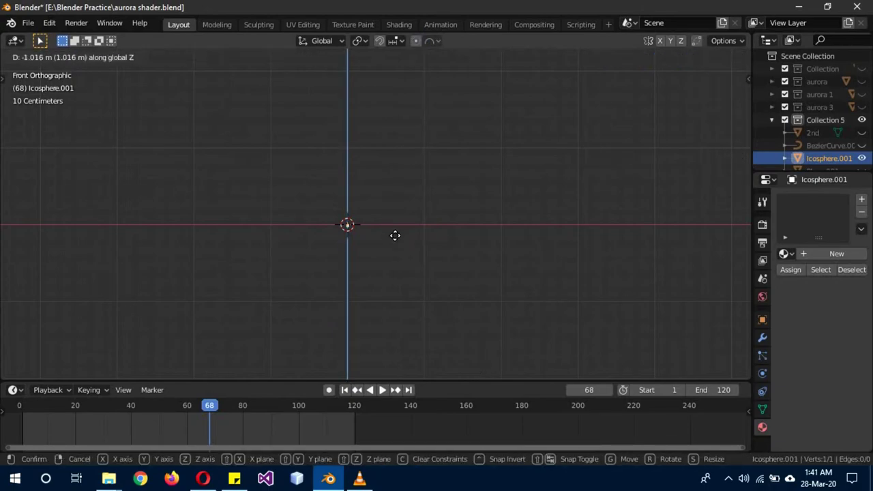
click(396, 233)
- In Top view, extrude the first three vertices up and to the left of the point
mouse_move(416, 189)
middle_down()
mouse_move(427, 294)
mouse_move(423, 280)
middle_up()
mouse_move(471, 361)
shift+middle_down()
mouse_move(395, 270)
mouse_move(394, 253)
shift+middle_up()
key(KP_7)
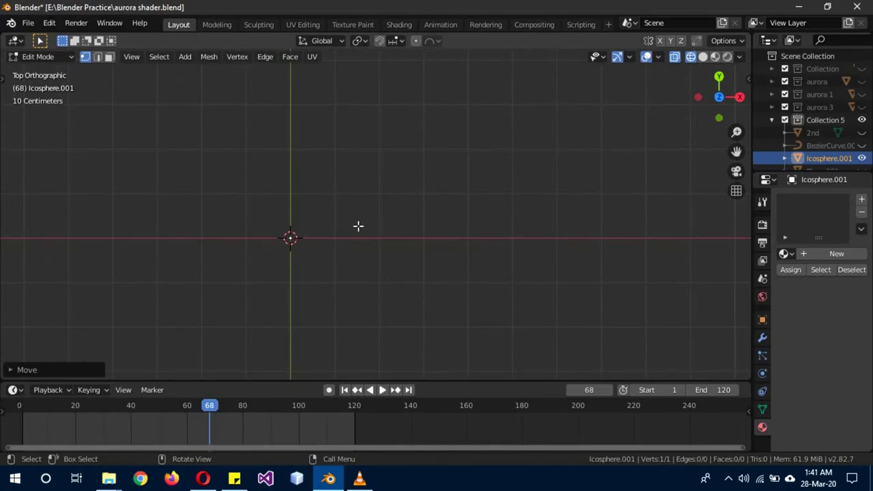
key(e)
click(358, 170)
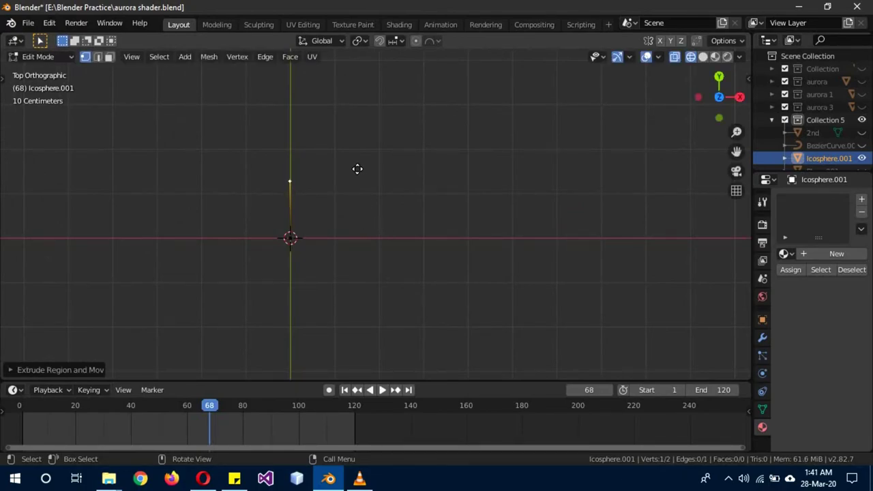
key(e)
click(299, 122)
key(e)
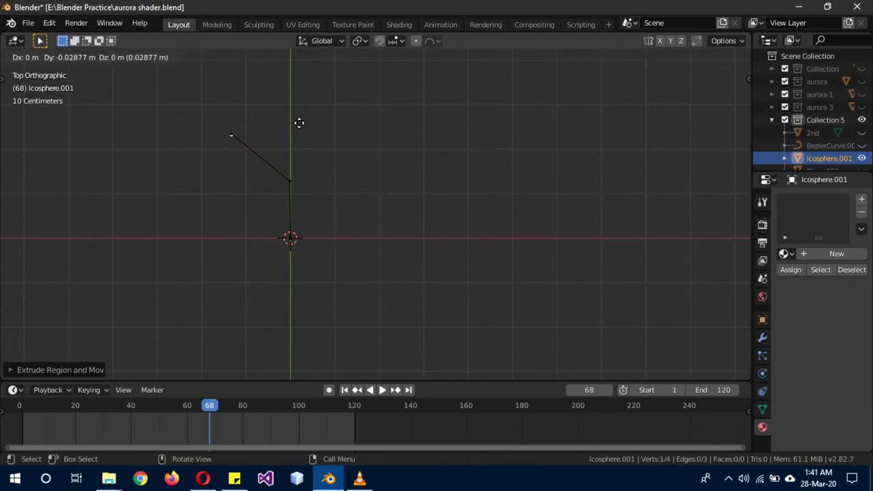
click(304, 72)
- Extrude four more vertices curling inward into a spiral, then return to Object Mode
scroll(332, 107, down, 4)
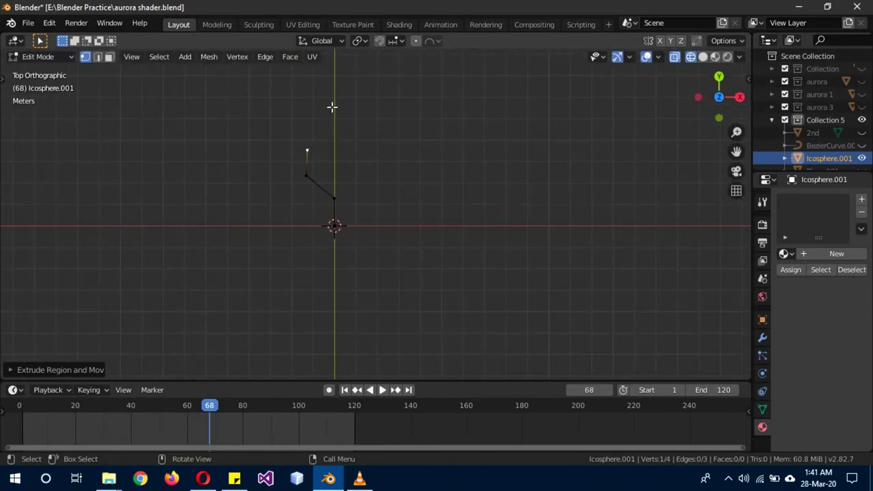
key(e)
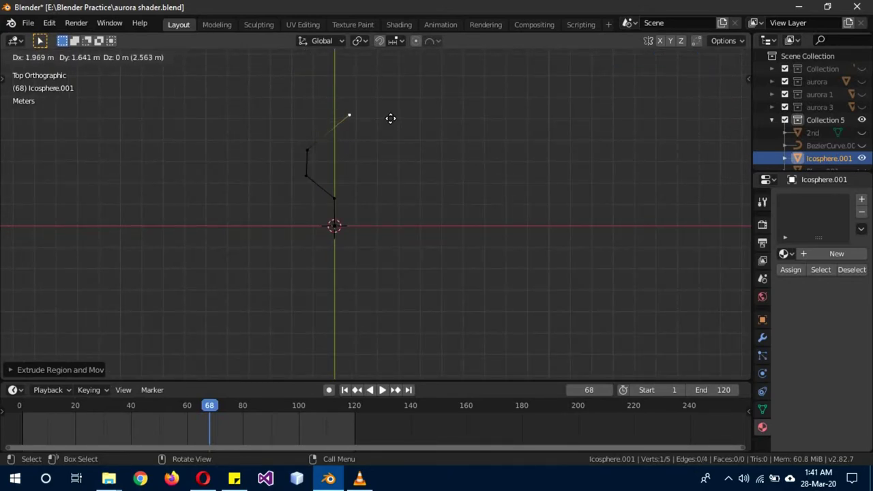
click(390, 118)
key(e)
click(434, 154)
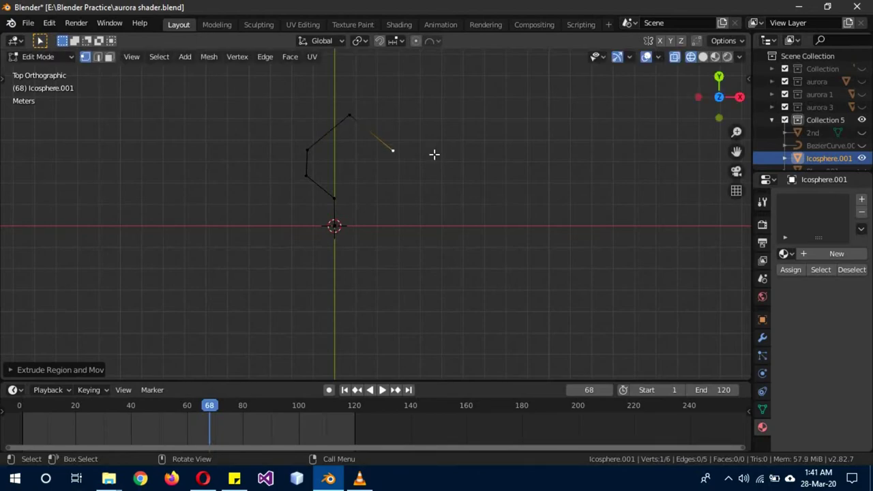
key(e)
click(419, 198)
key(e)
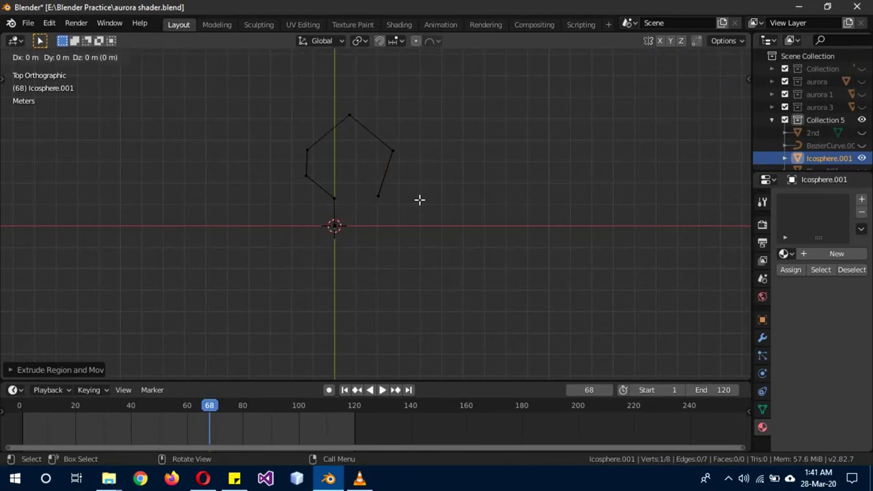
click(384, 165)
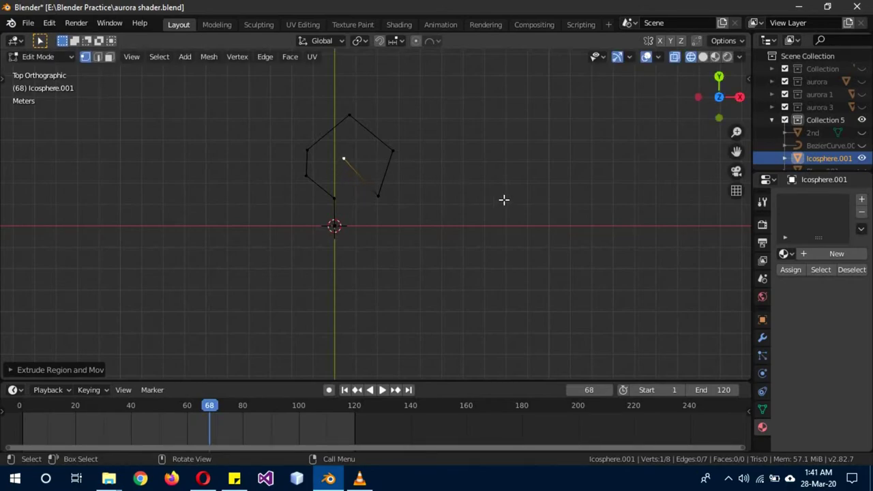
key(Tab)
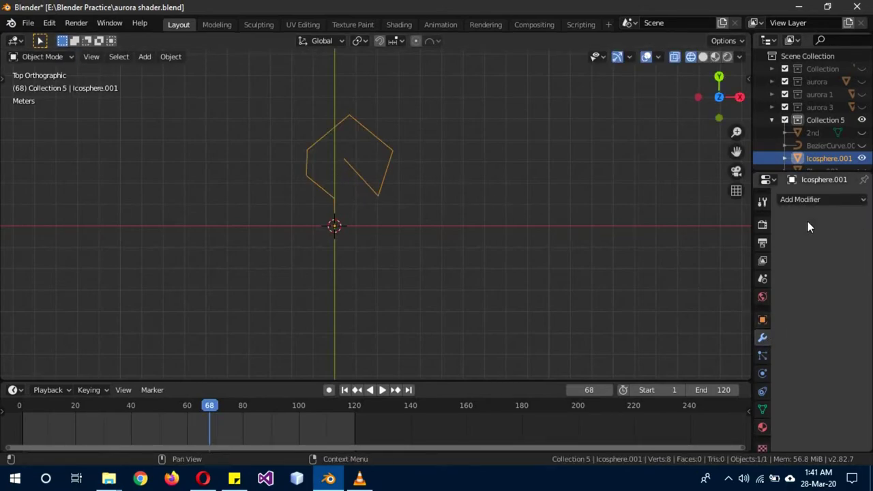
- Add a Subdivision Surface at viewport level 2 to the spiral and apply it permanently
click(804, 199)
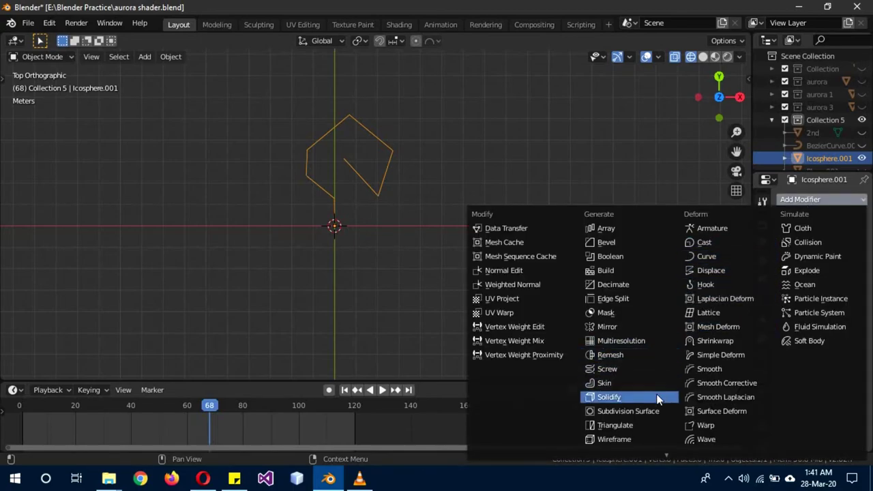
click(627, 410)
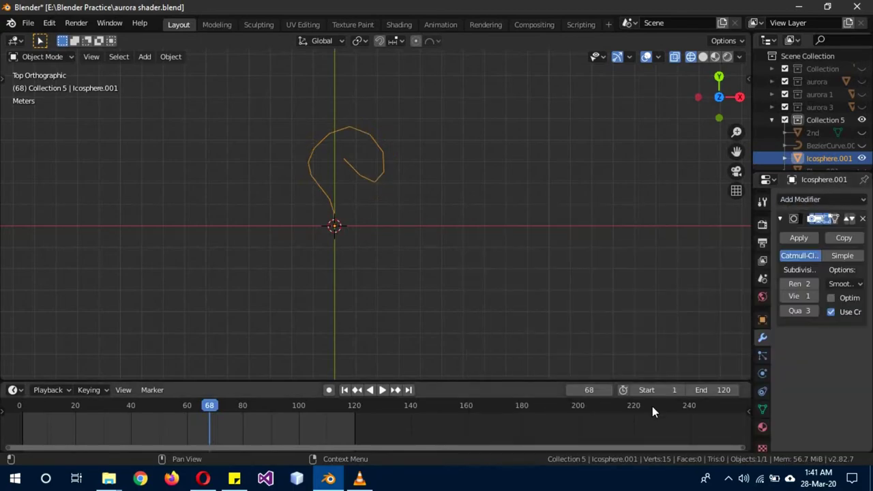
click(816, 298)
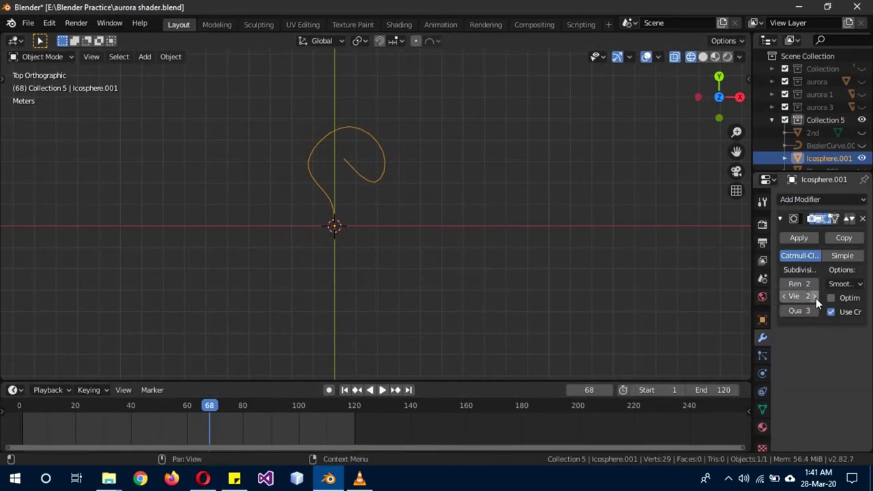
click(797, 238)
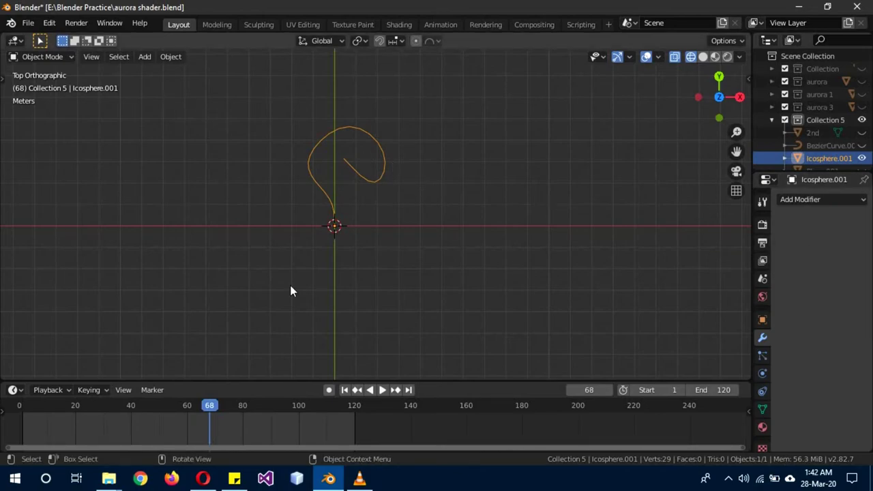
click(158, 59)
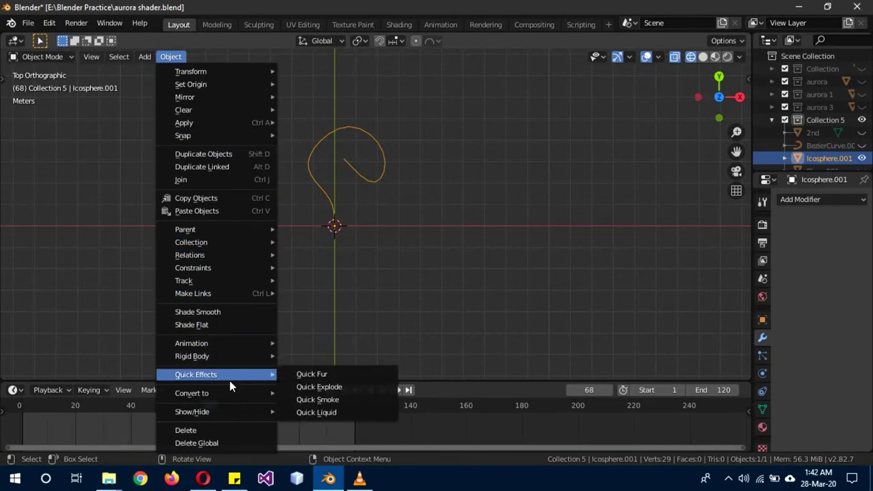
mouse_move(192, 392)
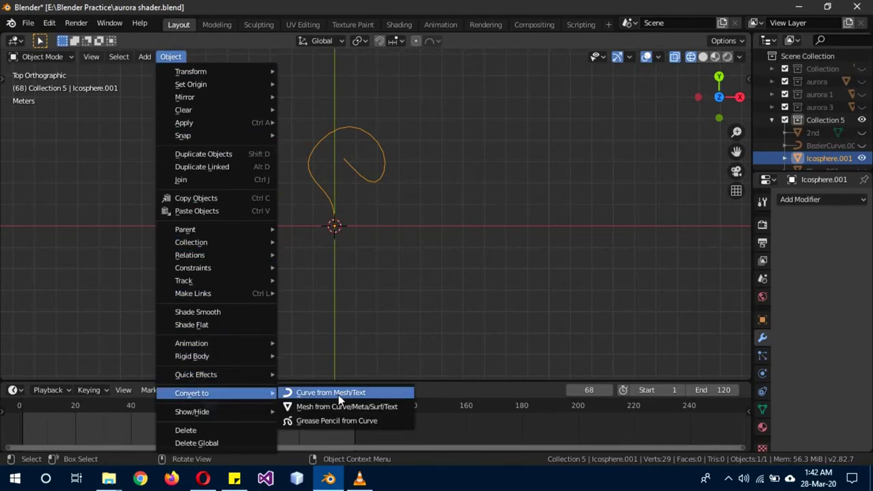
- Convert the spiral Icosphere.001 to a curve, then unhide and select the 2nd strip
click(338, 395)
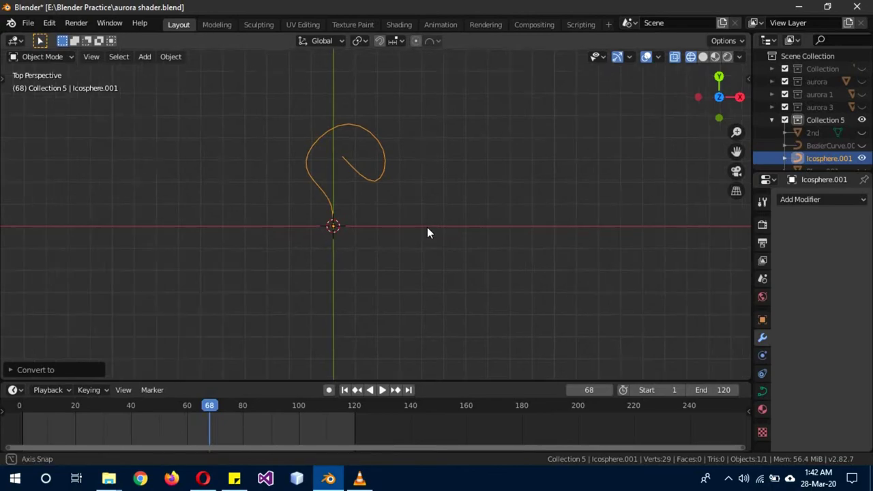
mouse_move(427, 227)
middle_down()
mouse_move(319, 169)
mouse_move(430, 194)
middle_up()
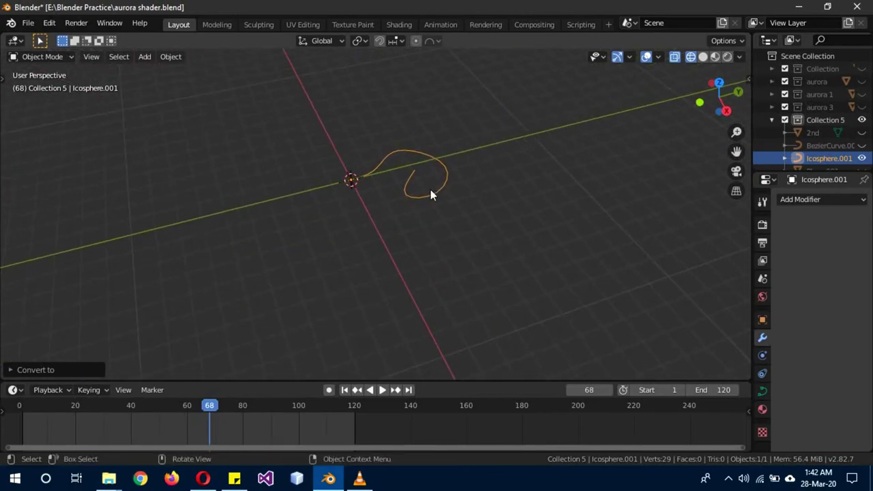
click(861, 132)
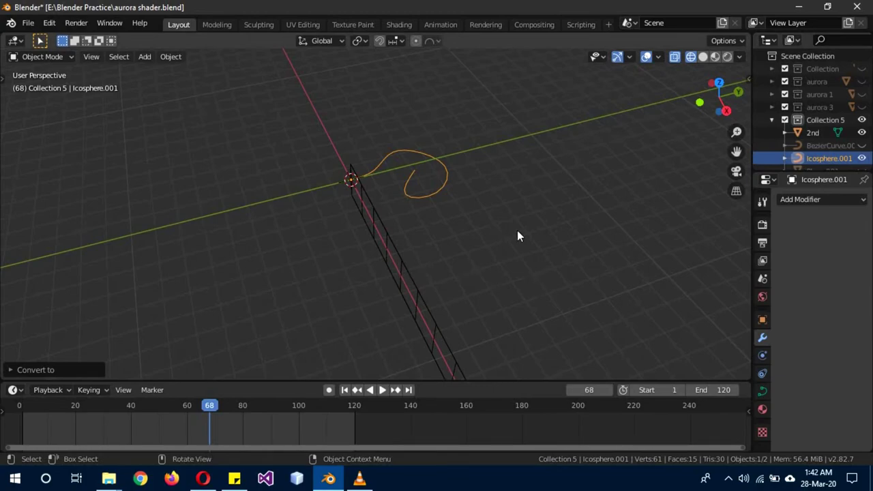
key(z)
key(z)
click(567, 183)
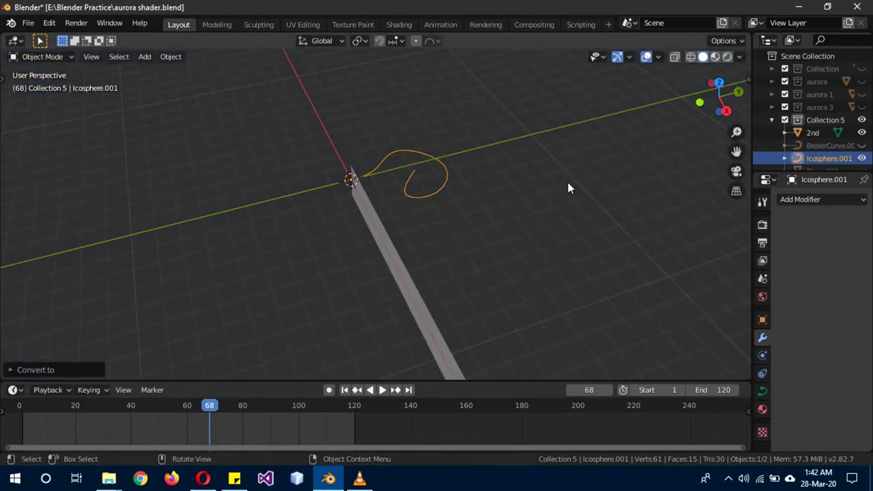
click(397, 270)
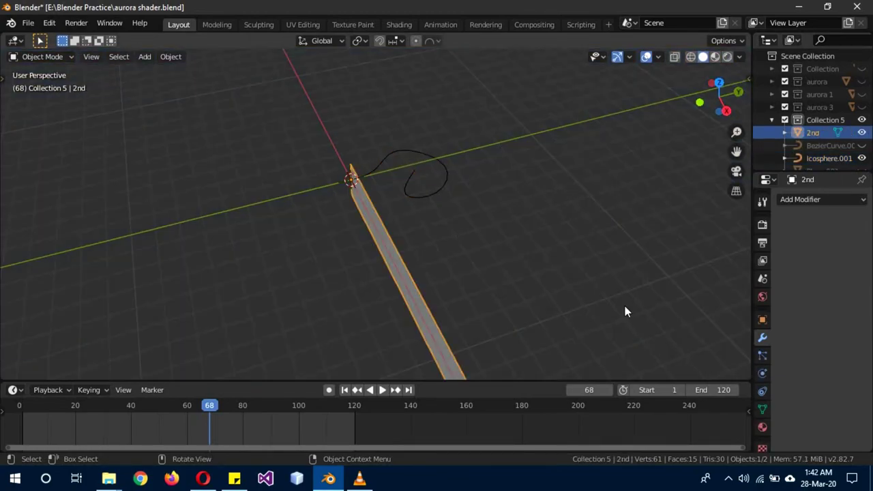
- Assign the existing aura material to the 2nd strip
click(762, 427)
click(793, 254)
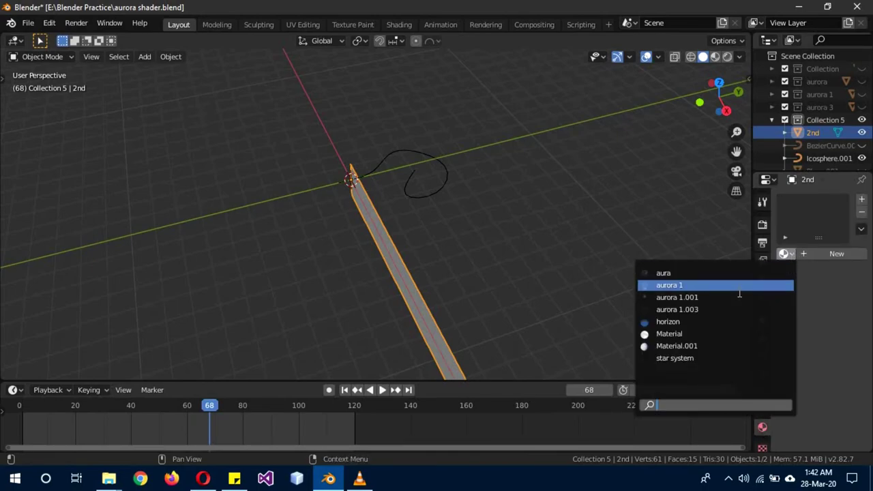
click(718, 269)
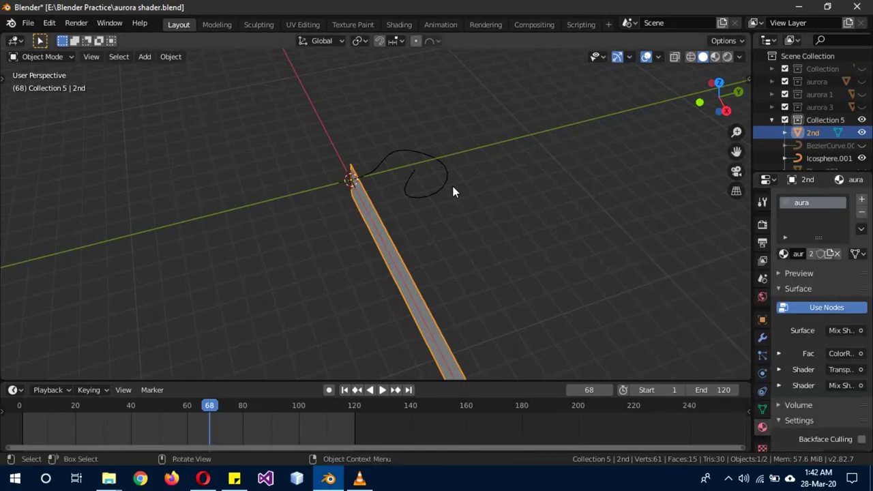
- Add a Curve modifier targeting Icosphere.001, then enter Edit Mode with the strip along X
click(762, 337)
click(810, 200)
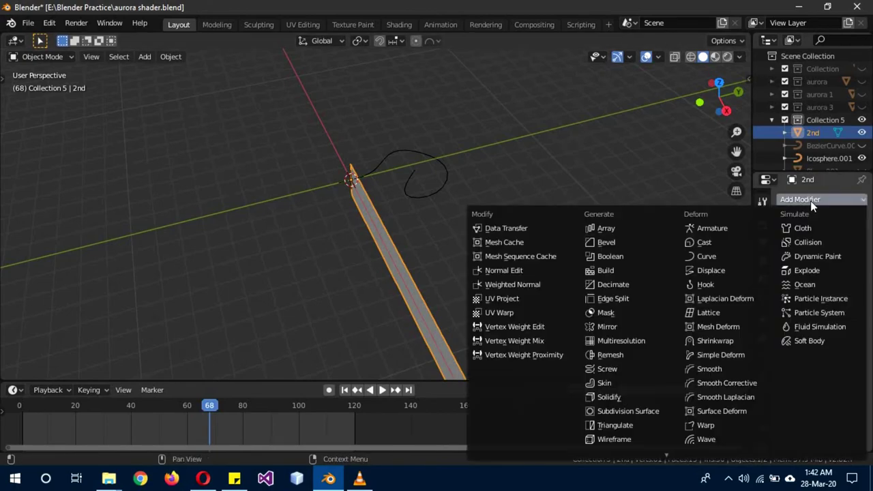
click(710, 256)
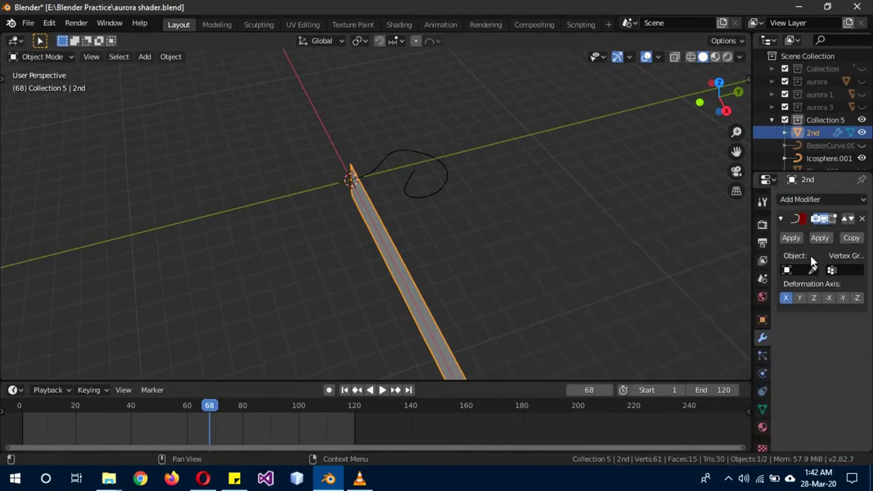
click(813, 270)
click(447, 172)
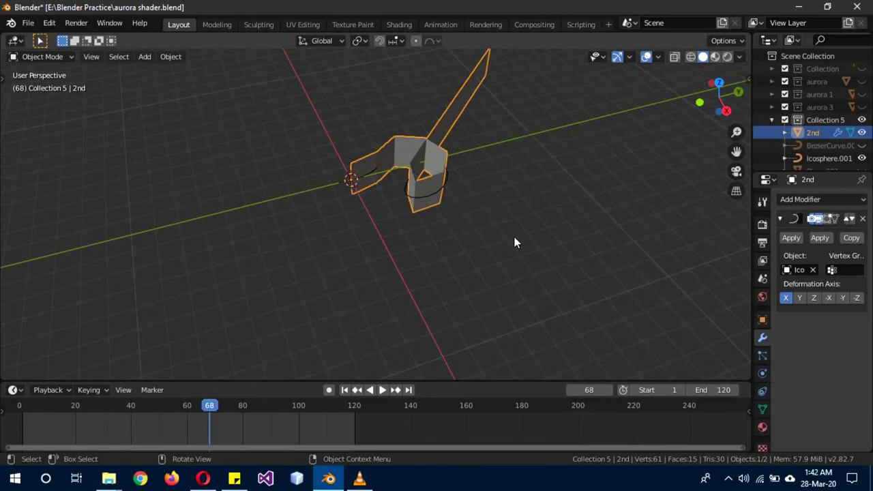
key(Tab)
middle_drag(448, 288, 591, 277)
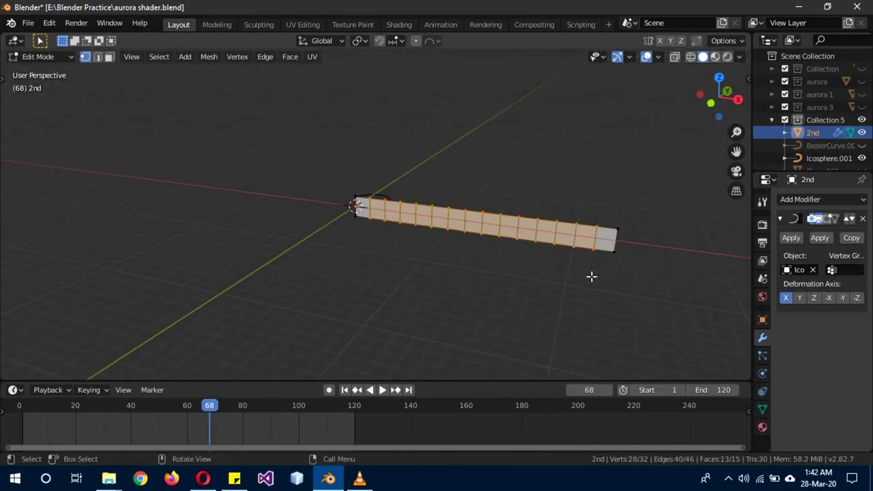
- Circle-select the vertices at the end of the 2nd strip
key(c)
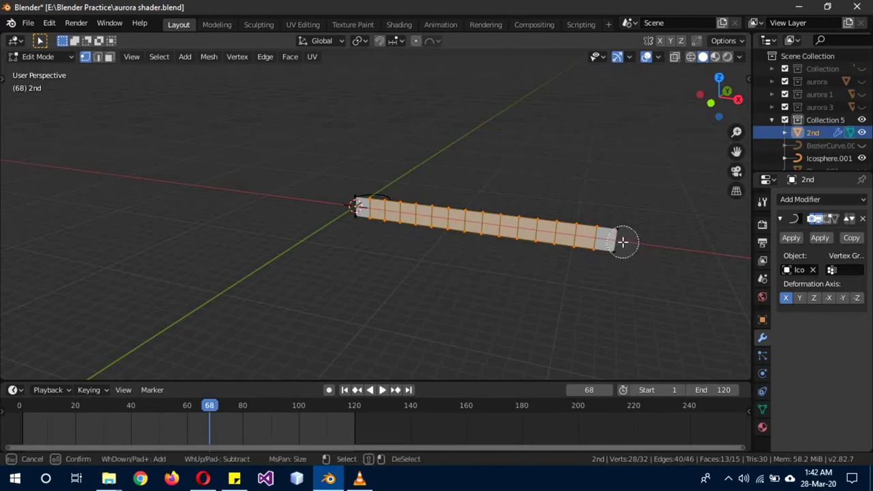
click(622, 241)
right_click(638, 248)
key(g)
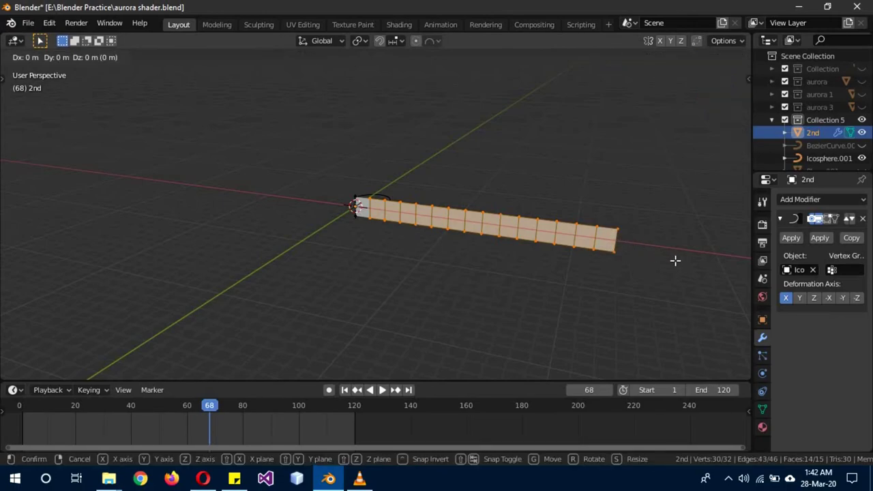
key(x)
right_click(648, 257)
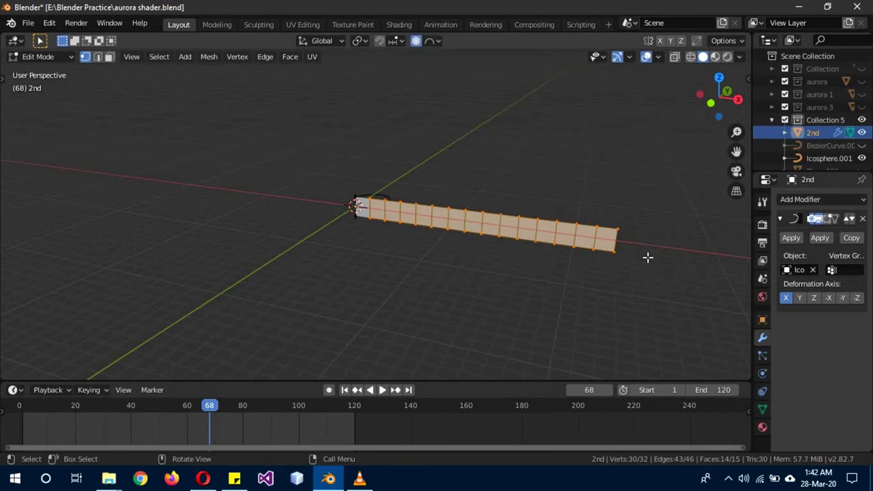
key(g)
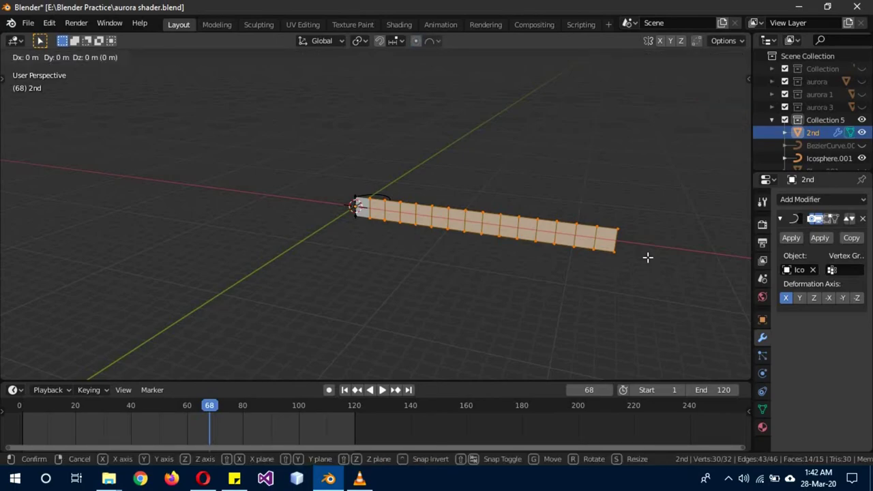
key(x)
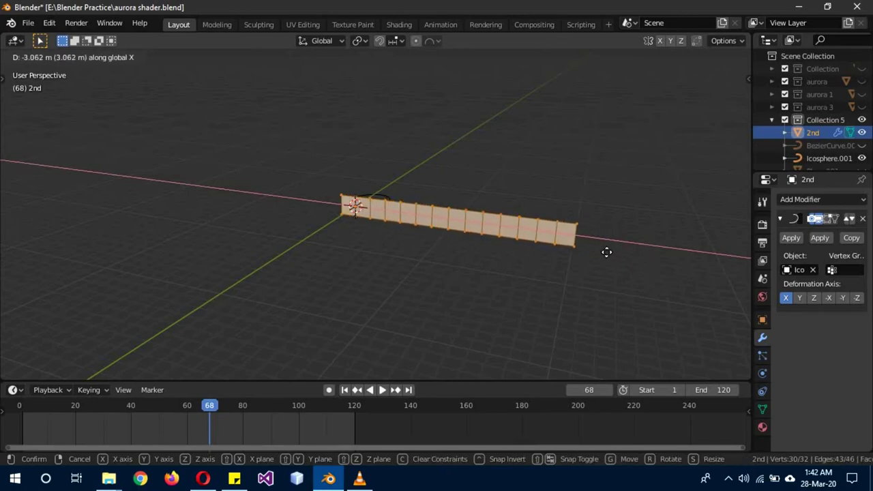
right_click(578, 249)
- Scale the selection down along X, slide it left along X, and return to Object Mode
key(s)
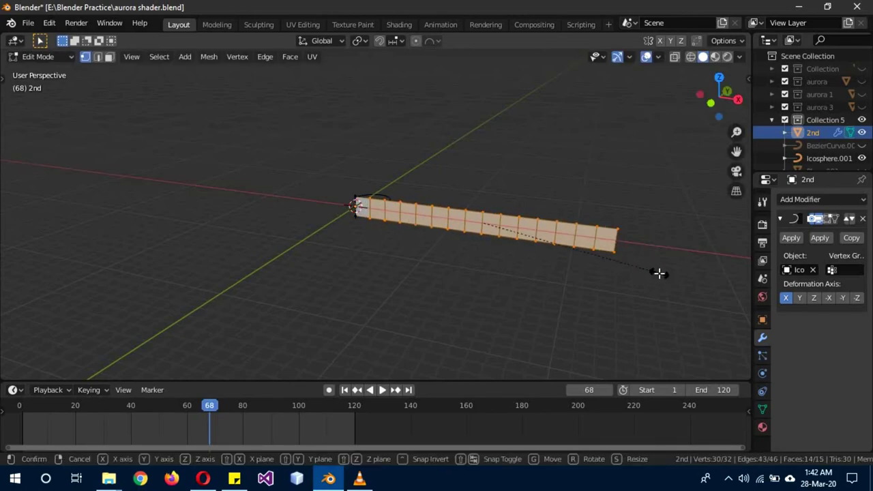
key(x)
click(587, 258)
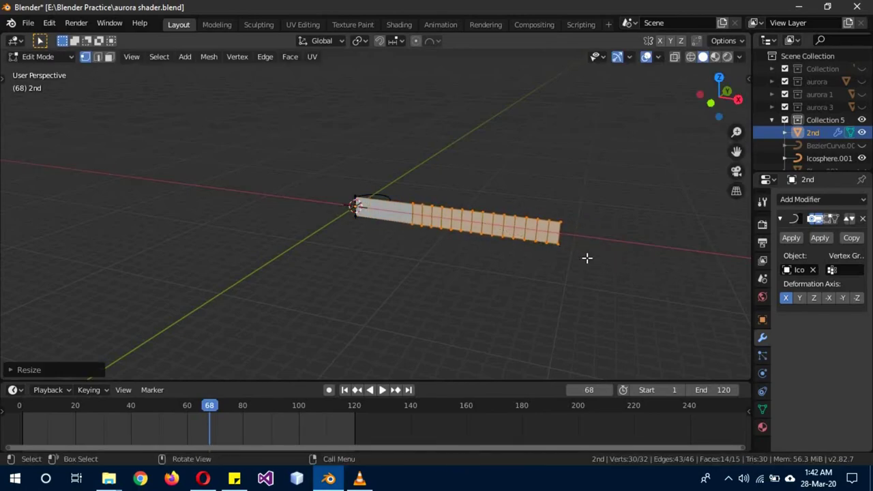
key(KP_1)
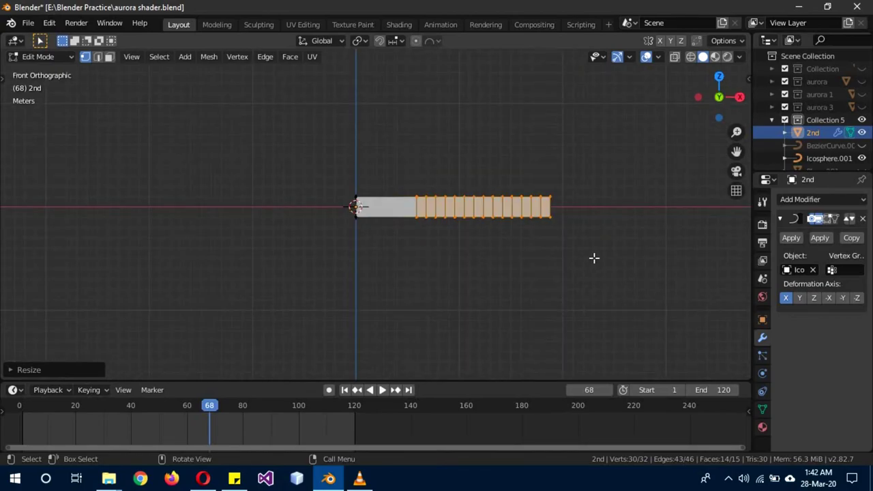
key(g)
key(x)
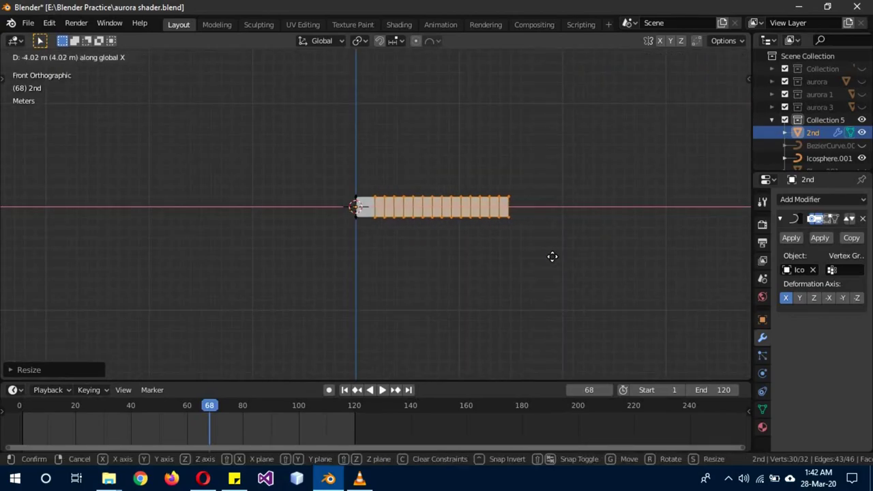
click(552, 256)
key(Tab)
mouse_move(561, 230)
middle_down()
mouse_move(501, 293)
mouse_move(438, 294)
mouse_move(561, 220)
mouse_move(501, 209)
middle_up()
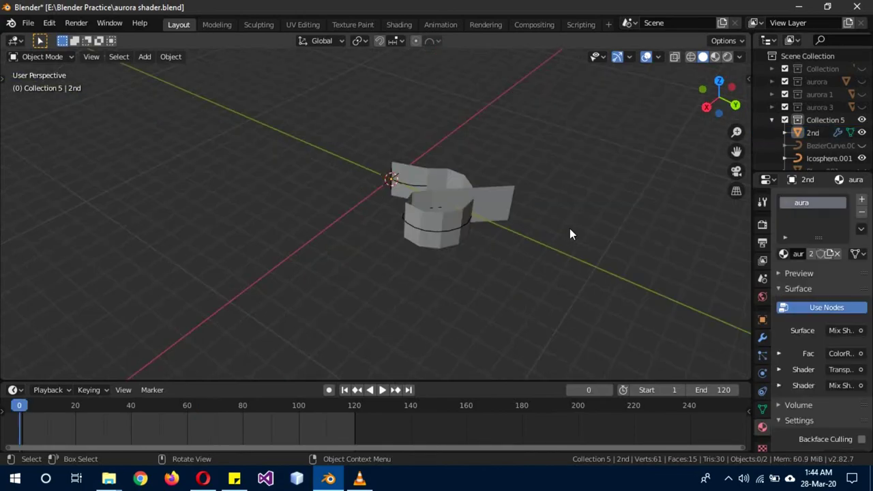
- Add a Subdivision Surface modifier with viewport level 2 to the 2nd strip
mouse_move(569, 229)
middle_down()
mouse_move(509, 224)
mouse_move(430, 191)
middle_up()
click(763, 337)
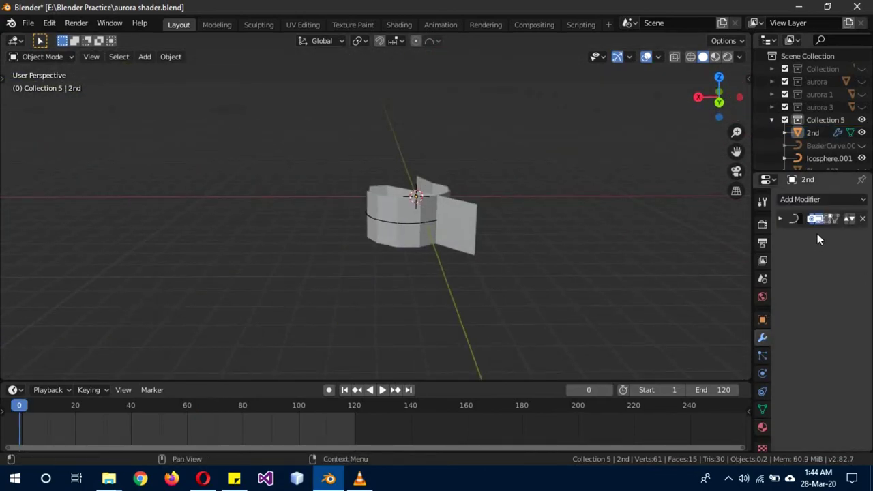
click(800, 200)
click(656, 411)
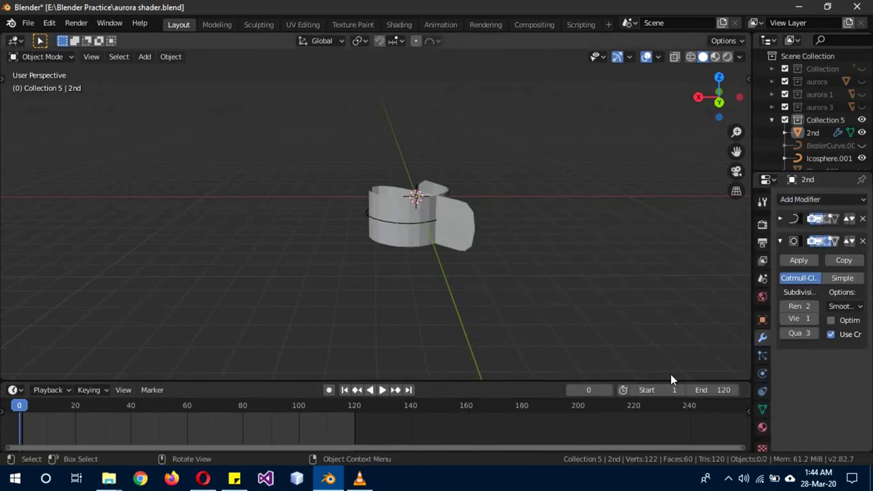
click(810, 317)
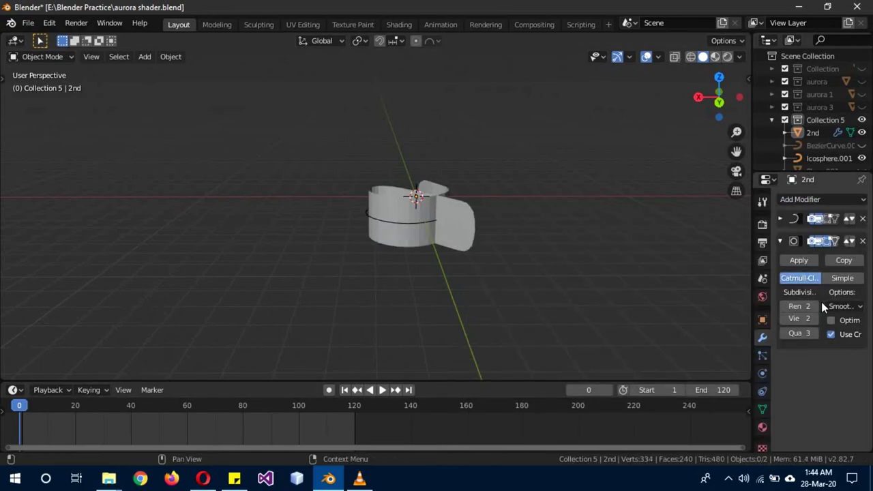
- Add a Wave modifier to the strip and play the animation to preview the ripples
click(810, 200)
click(717, 440)
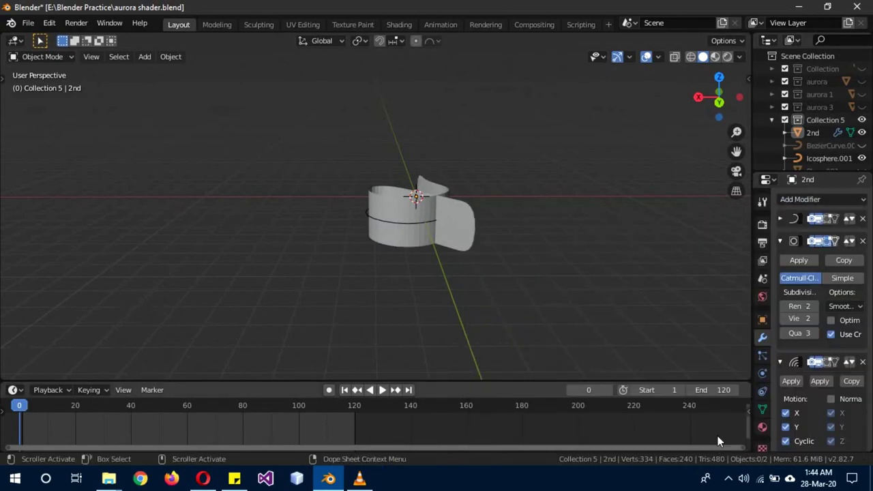
right_click(610, 255)
click(596, 243)
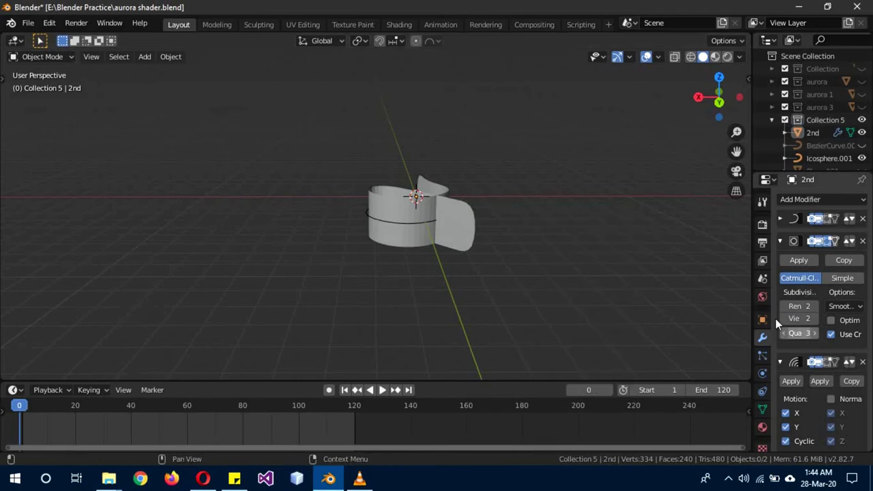
click(381, 389)
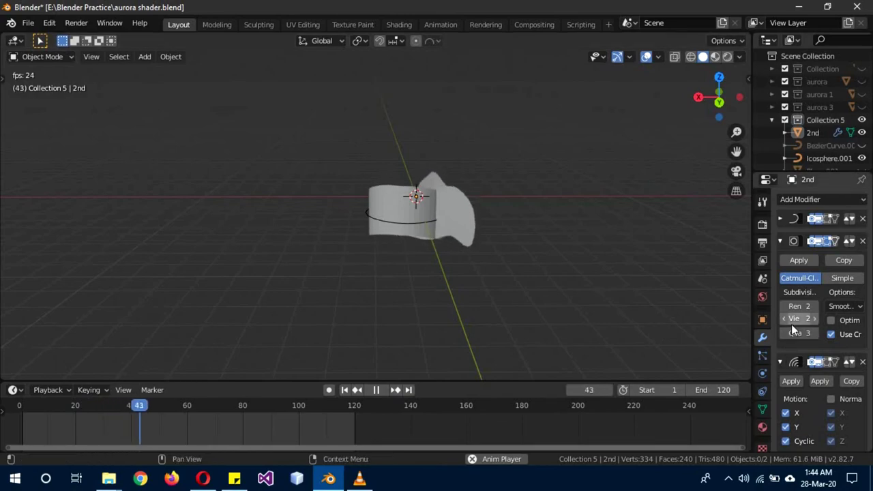
- Set the Wave modifier's Time to -300 and Speed to 0.1
scroll(811, 368, down, 4)
scroll(804, 341, down, 2)
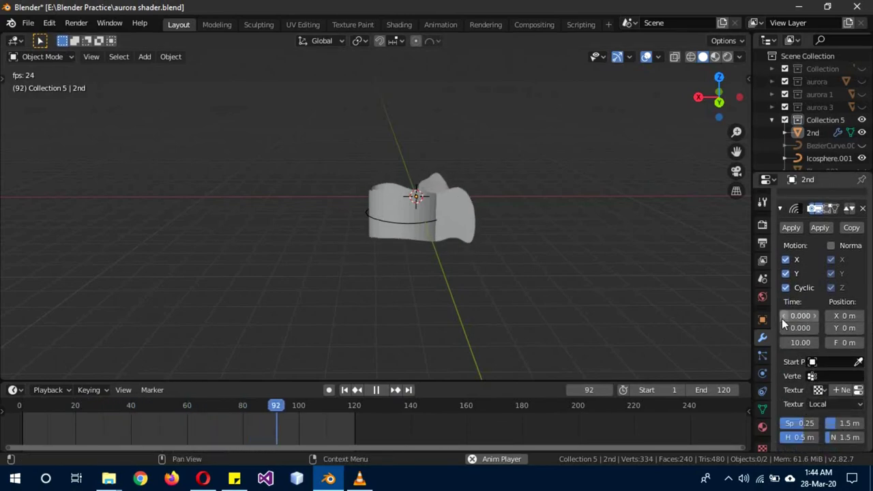
click(800, 315)
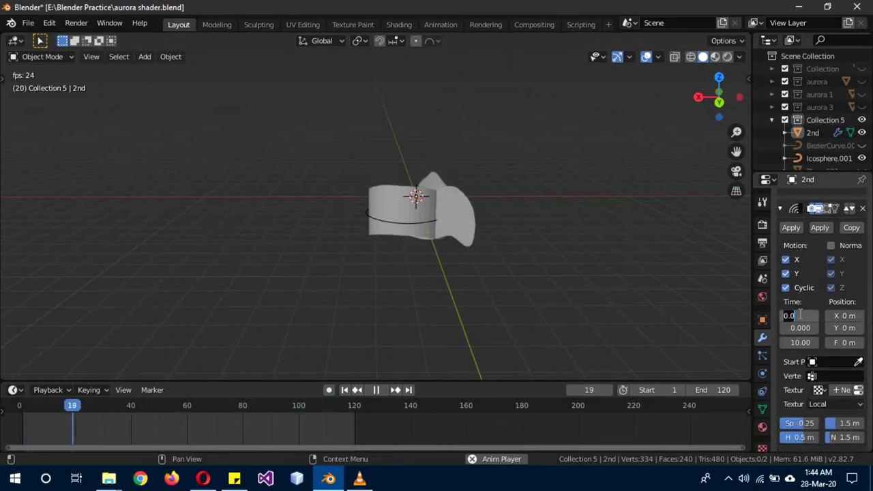
key(BackSpace)
text(-300)
key(Return)
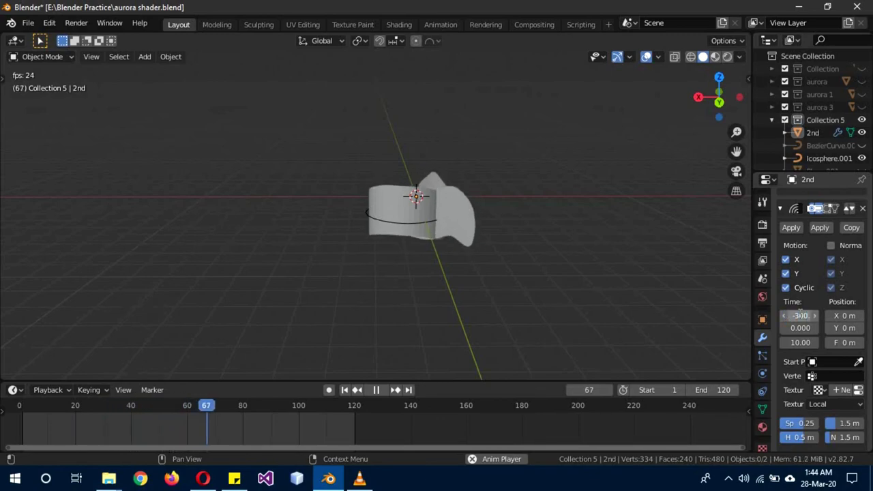
click(799, 423)
text(0.1)
key(Return)
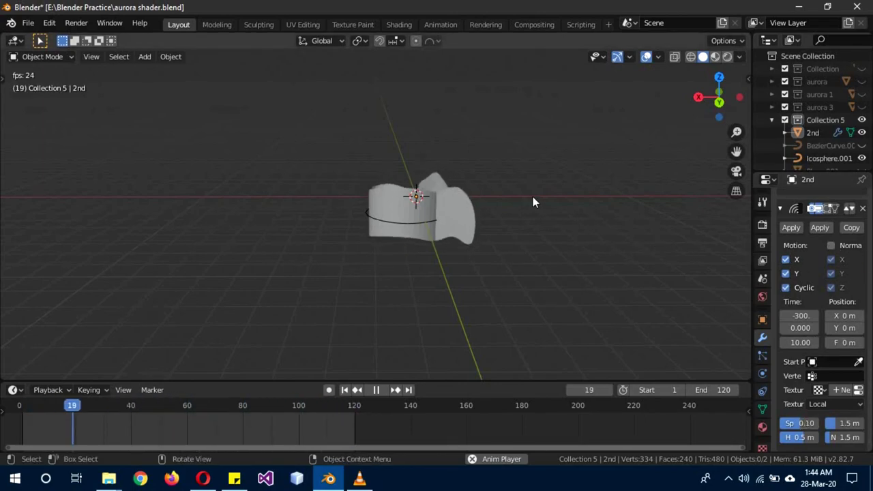
- Apply Shade Smooth to the ribbon strip
right_click(519, 178)
click(518, 179)
click(395, 206)
right_click(509, 184)
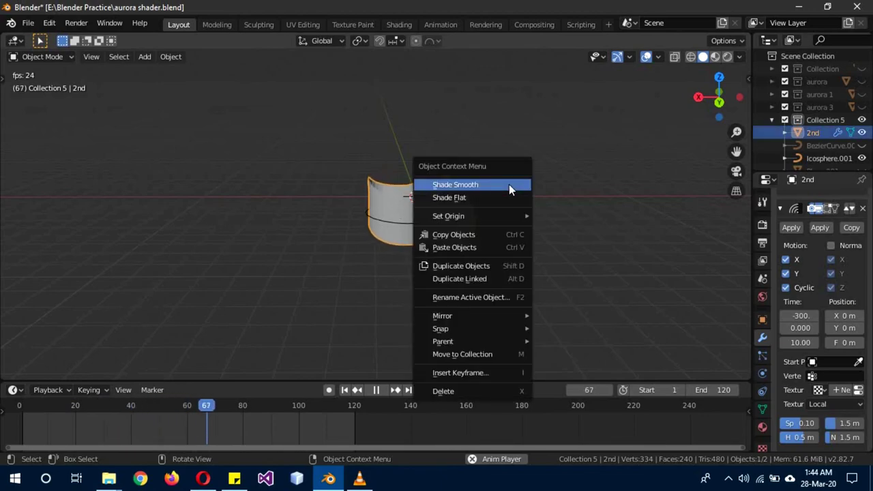
click(508, 183)
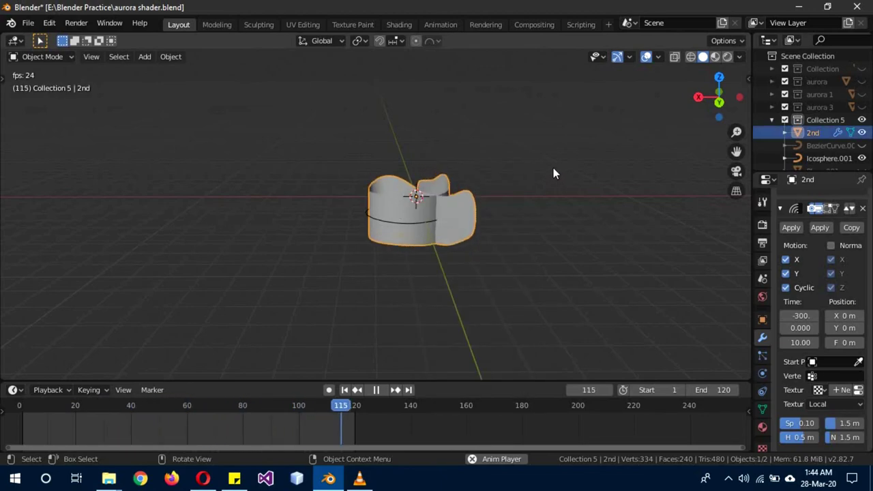